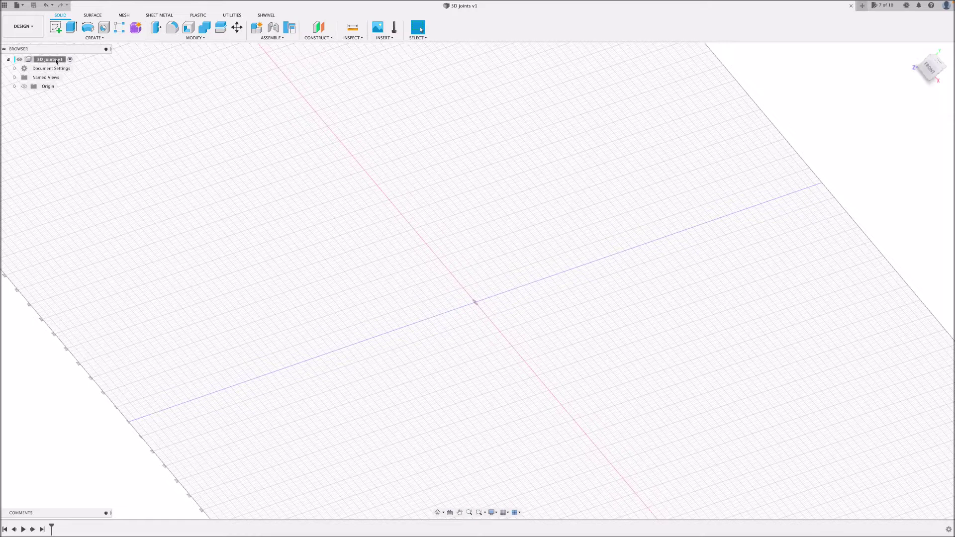
Step: Create a new internal component named "red joint" under the top-level design
click(67, 66)
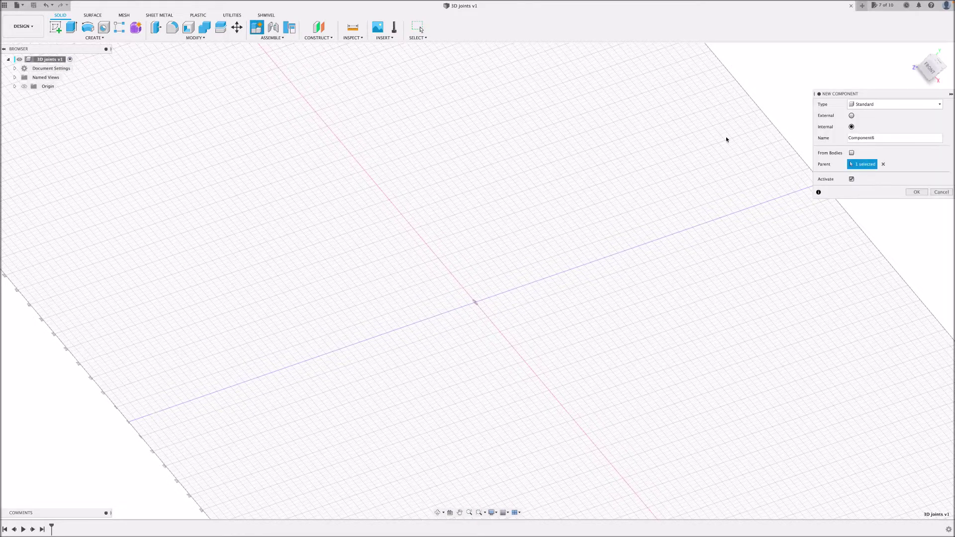
drag(882, 138, 822, 143)
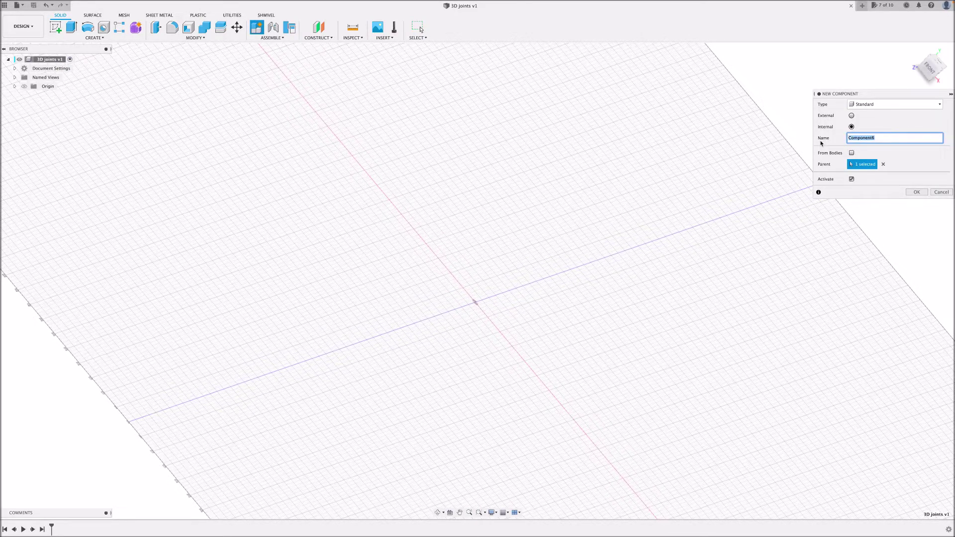
text(red joint)
key(Return)
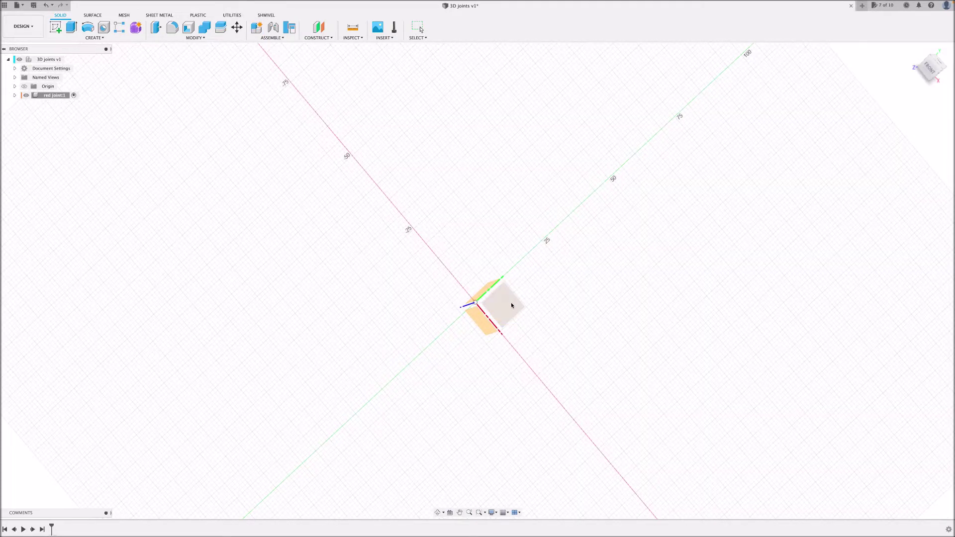
Step: Sketch a 30 mm diameter circle centred on the origin on the front plane and finish the sketch
click(921, 63)
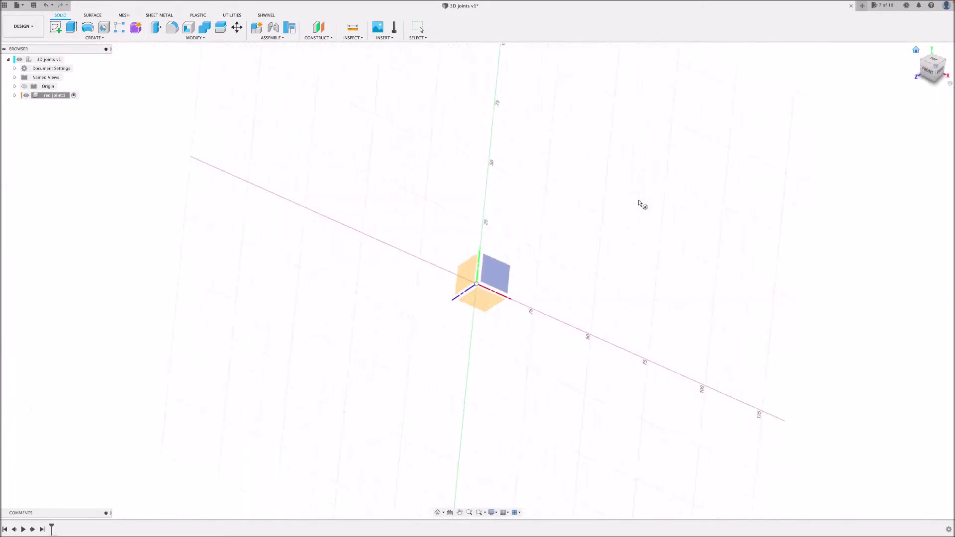
click(497, 285)
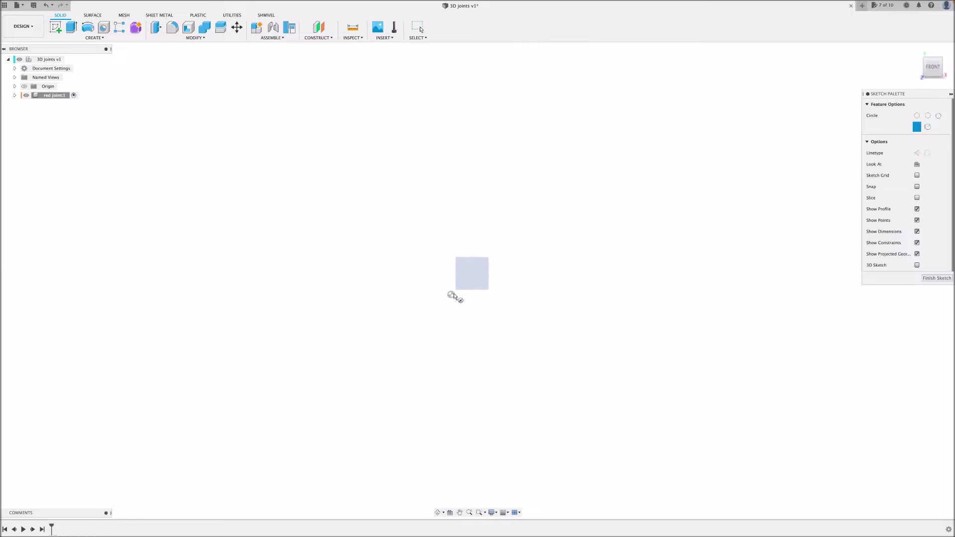
key(c)
click(451, 295)
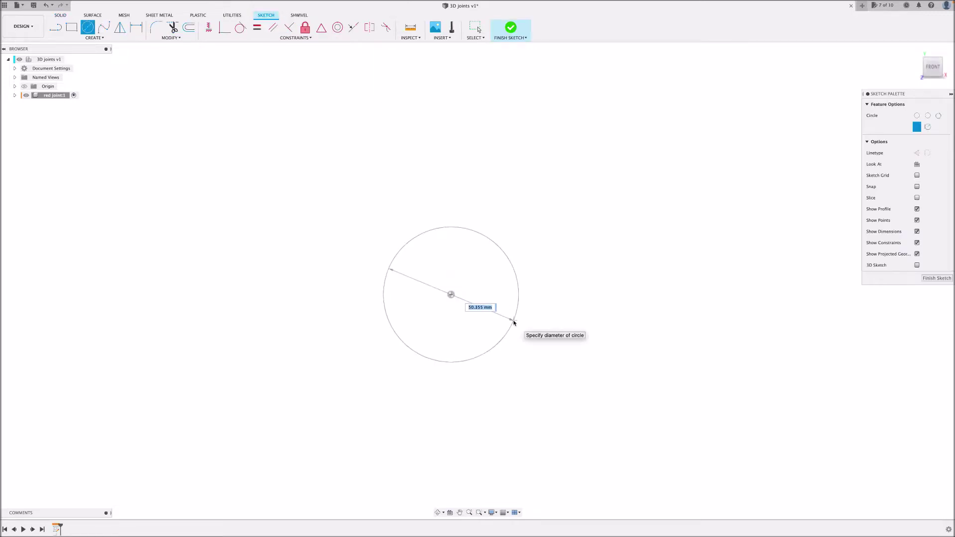
text(30)
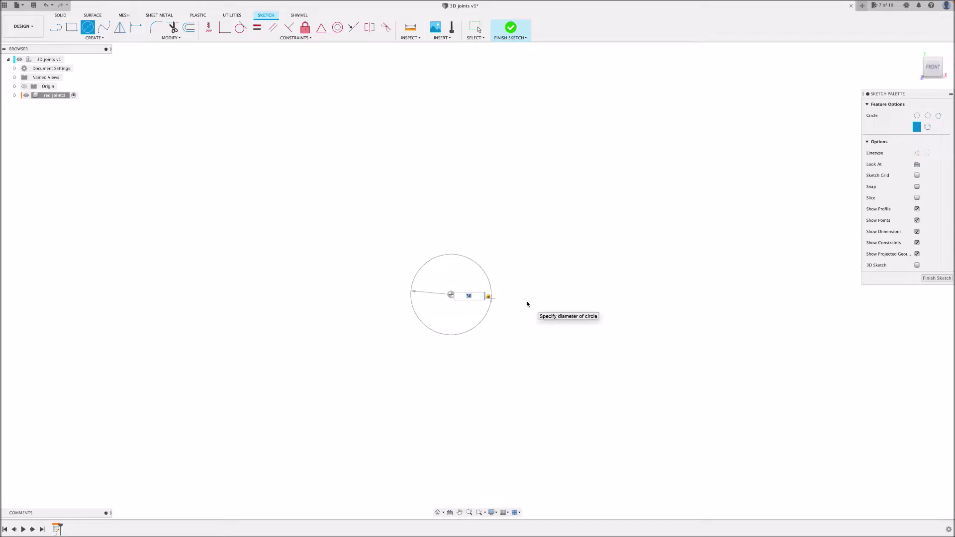
key(Return)
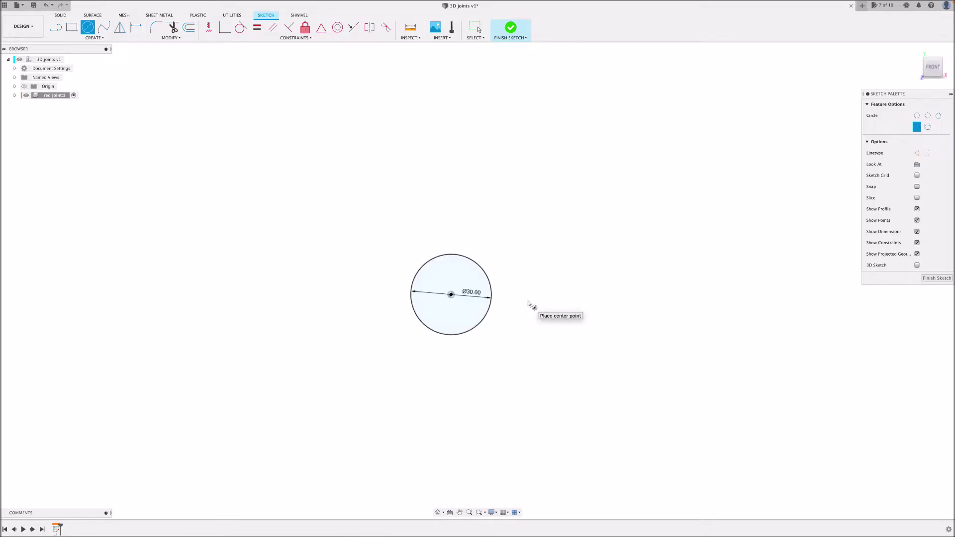
click(927, 279)
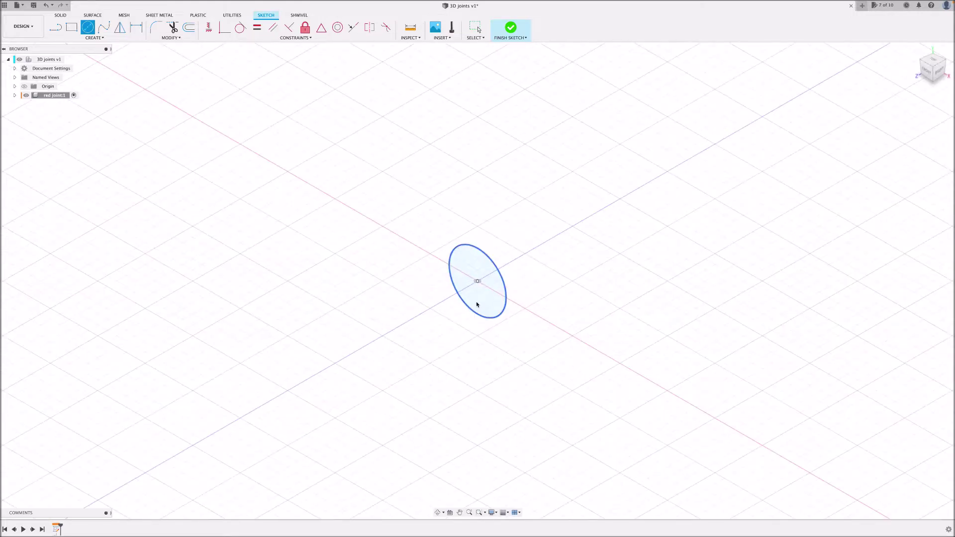
Step: Extrude the circle profile 9 mm as a new body
right_click(487, 295)
click(498, 287)
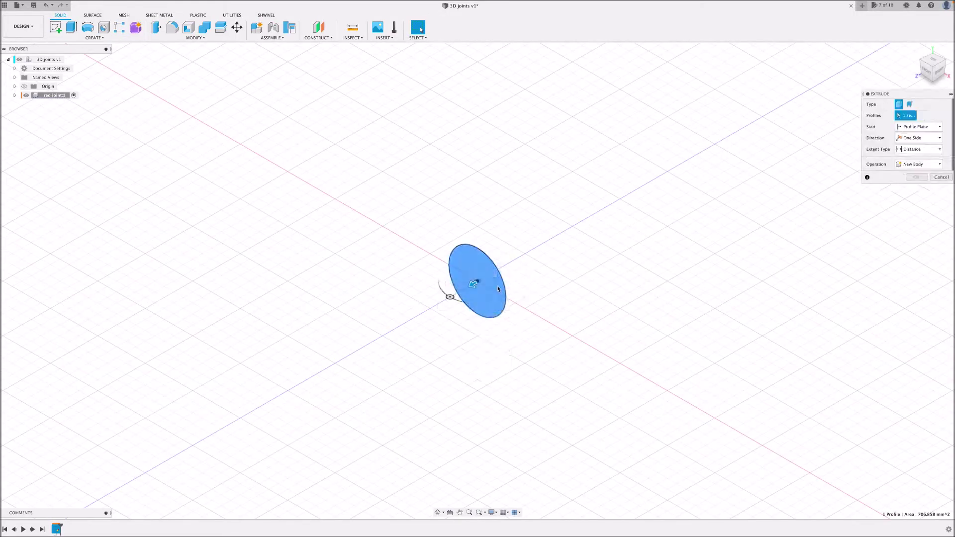
text(9)
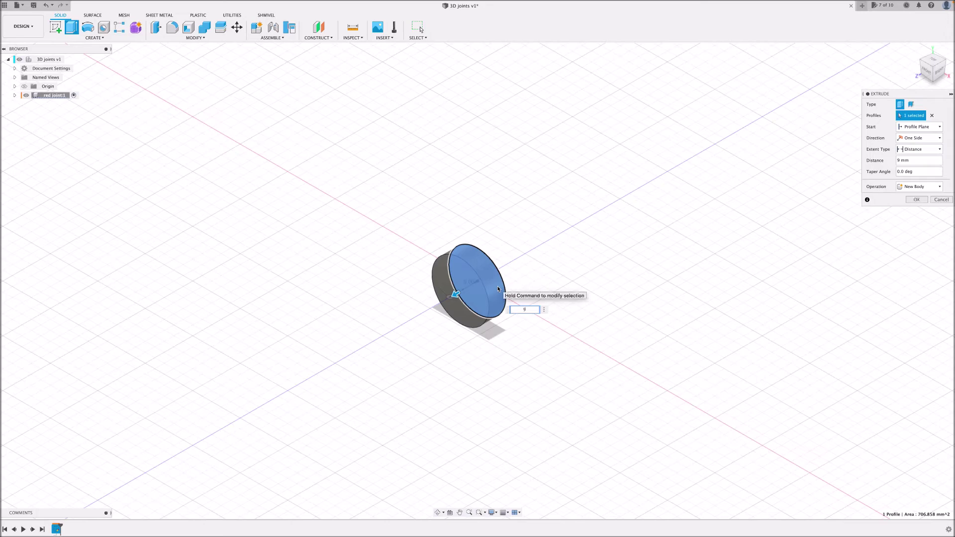
key(Return)
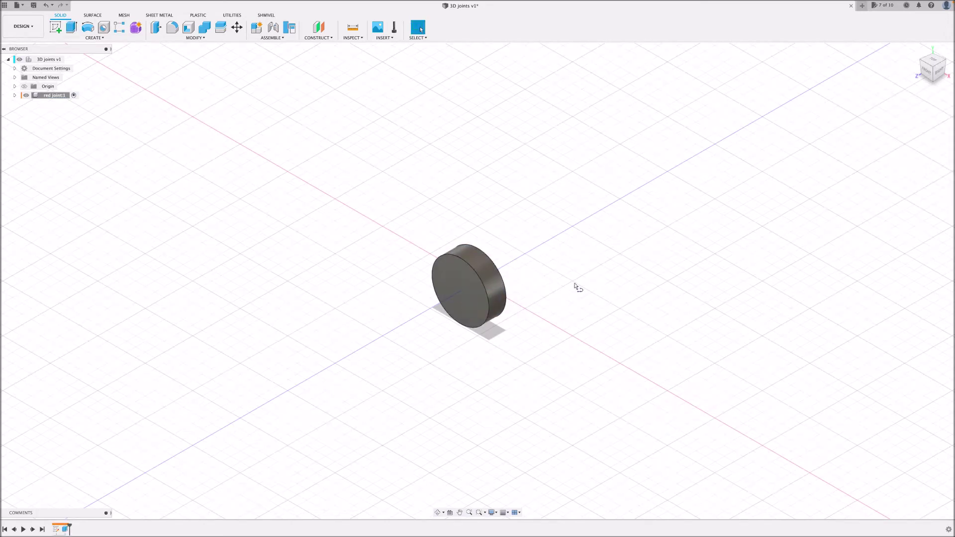
Step: On the disc's front face, sketch a 12 mm vertical line up from the centre and continue it with a 40 mm line
key(c)
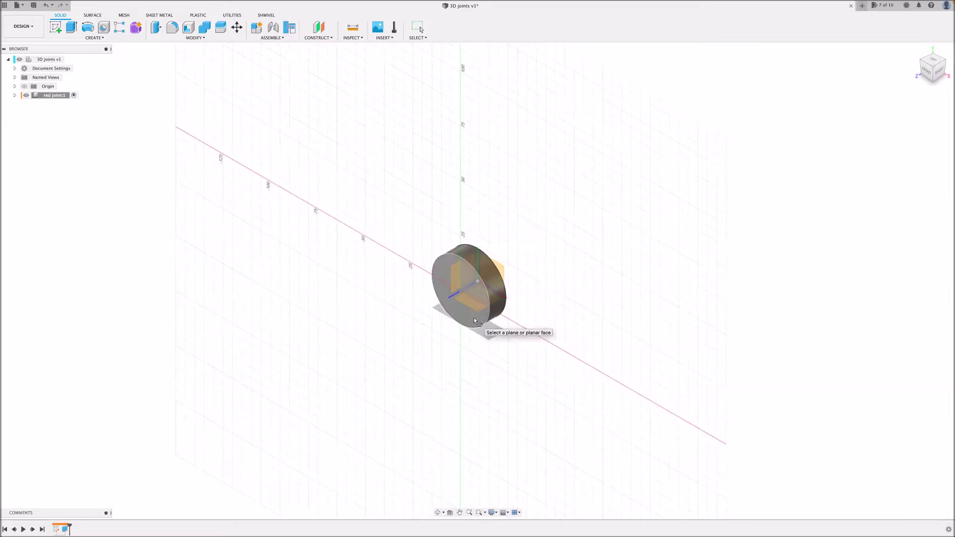
click(475, 318)
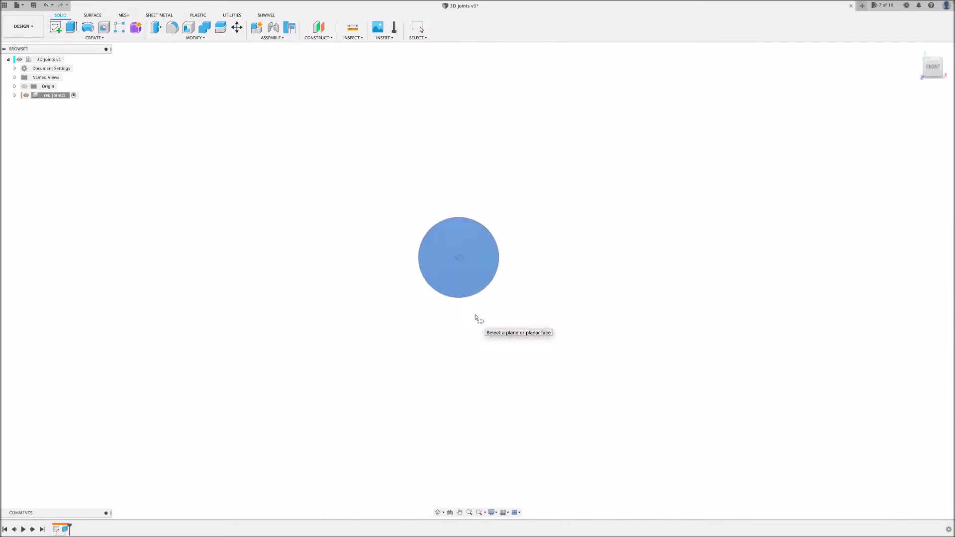
scroll(453, 194, up, 5)
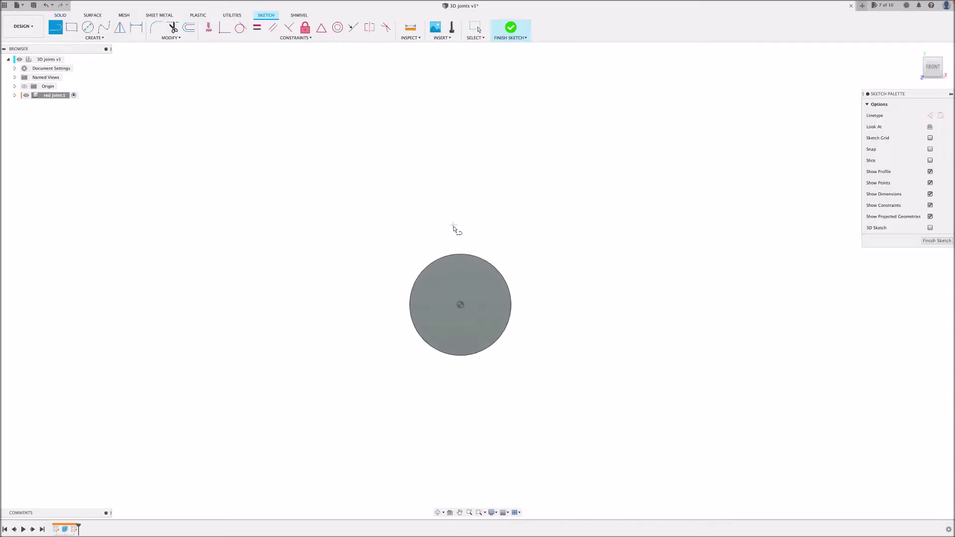
click(464, 344)
text(12)
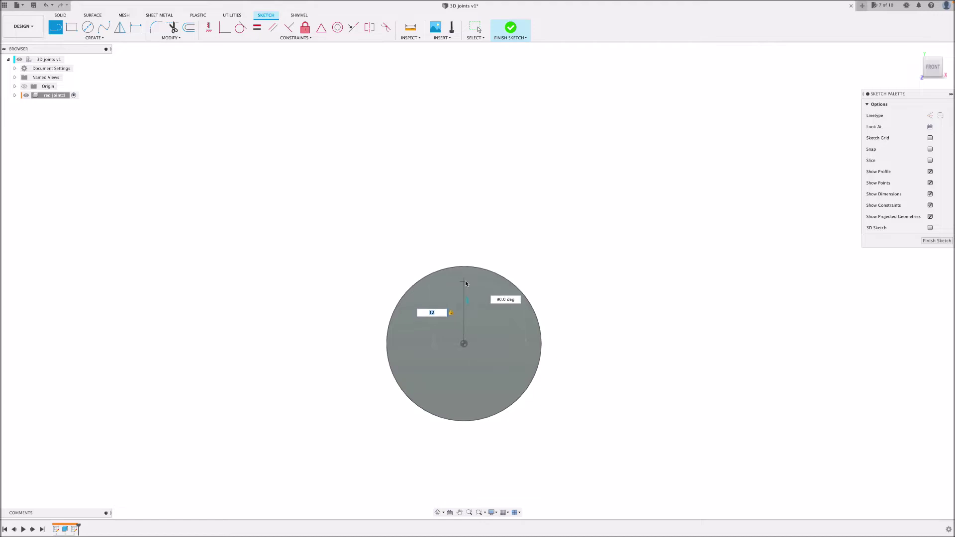
key(Return)
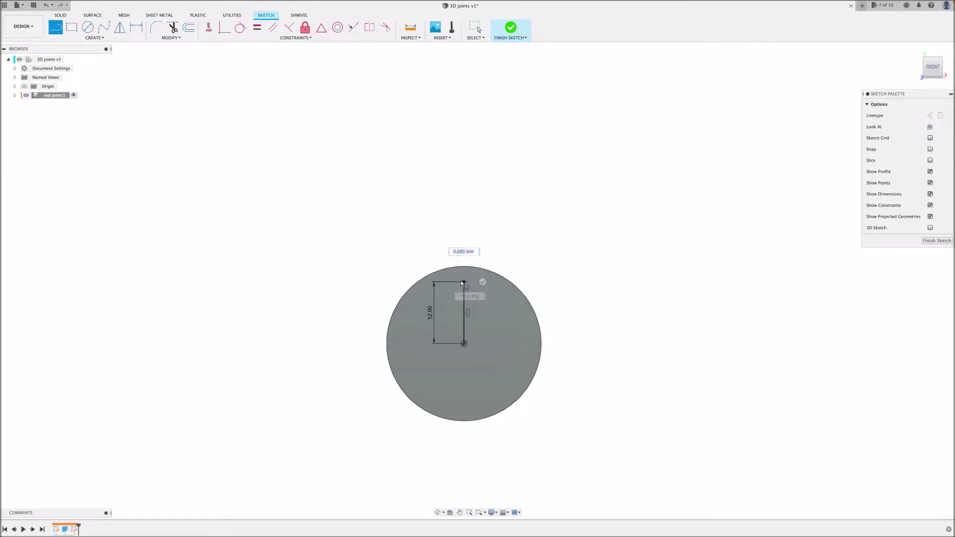
text(40)
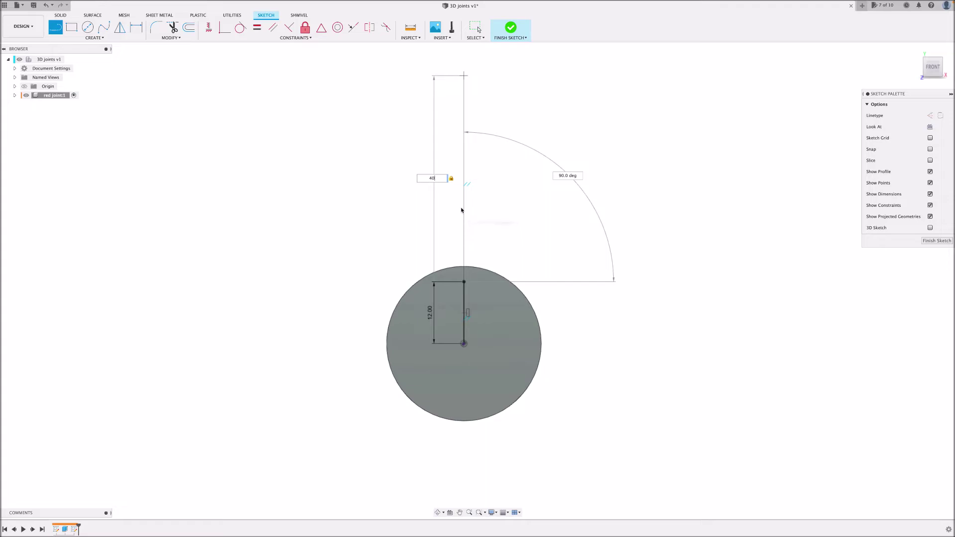
key(Return)
key(Escape)
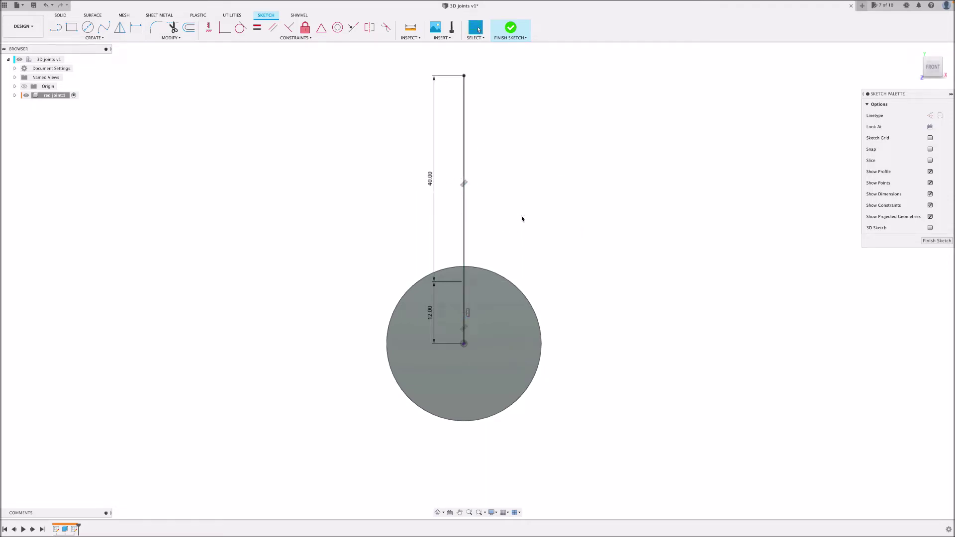
Step: Draw a centre rectangle 40 mm high and 12 mm wide on the midpoint of the 40 mm line
key(r)
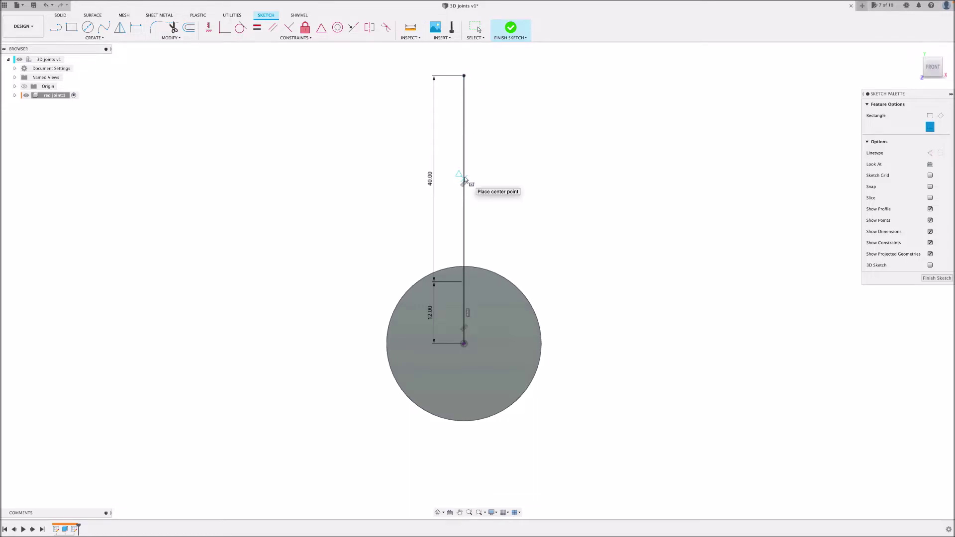
click(465, 179)
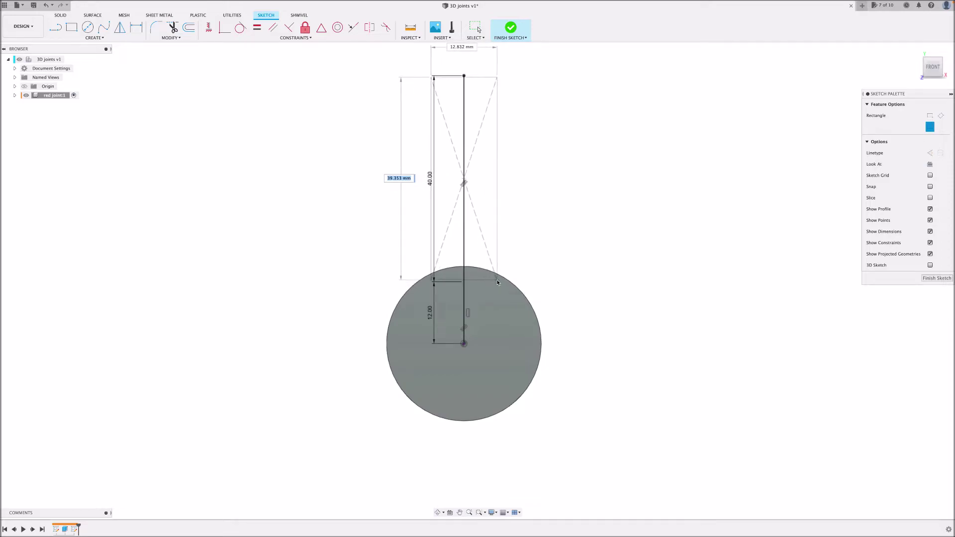
text(40)
key(Tab)
text(1)
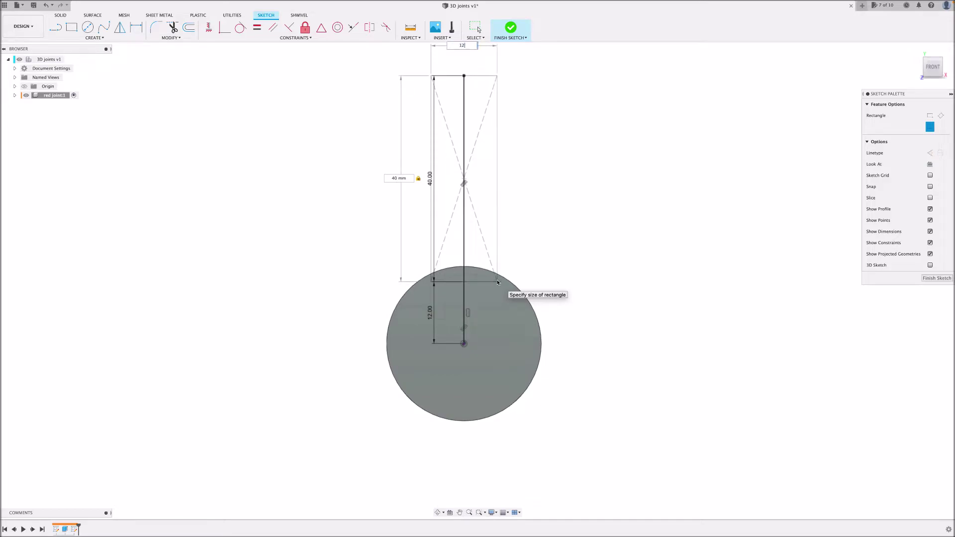
key(Return)
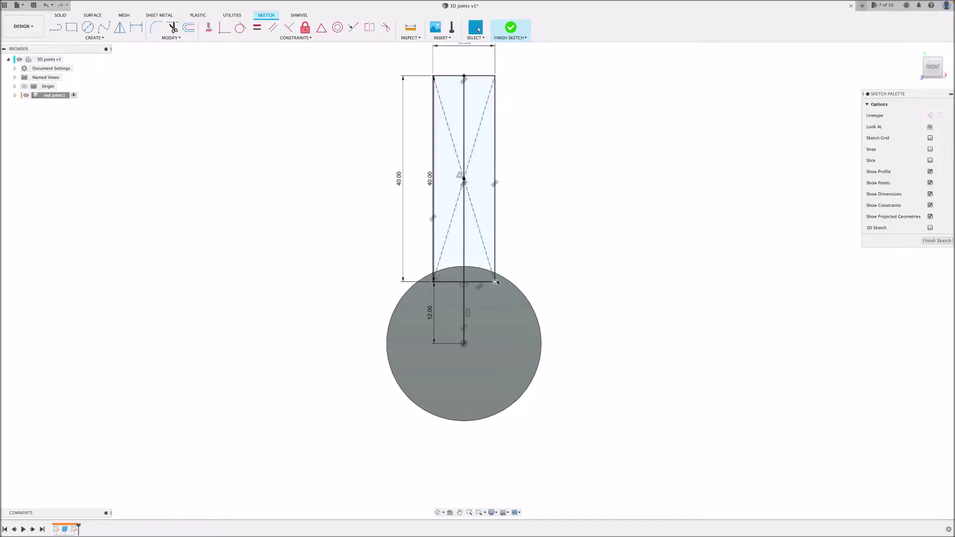
scroll(523, 239, up, 1)
scroll(525, 250, down, 4)
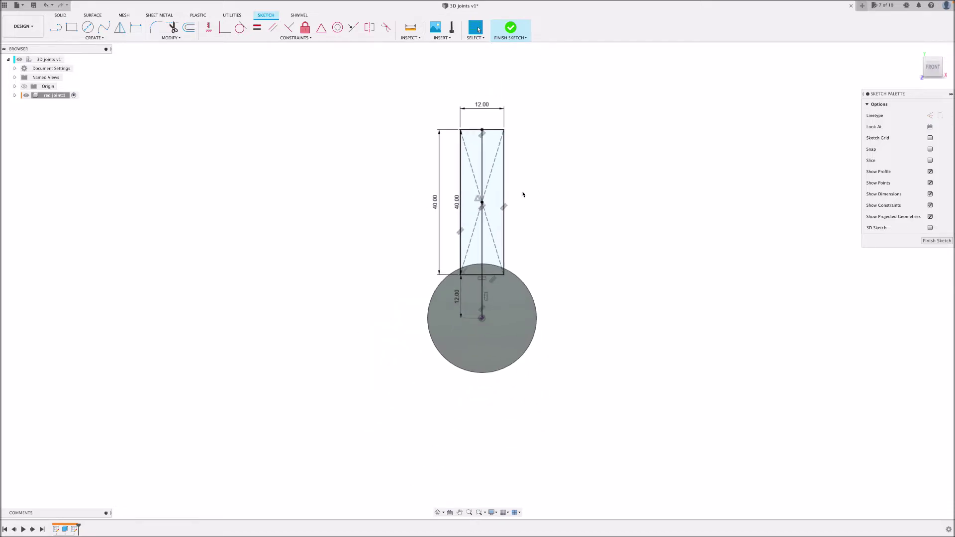
scroll(514, 119, up, 4)
scroll(515, 119, down, 2)
mouse_move(533, 229)
shift+middle_down()
mouse_move(493, 238)
mouse_move(558, 237)
mouse_move(572, 247)
mouse_move(481, 242)
mouse_move(514, 244)
mouse_move(498, 247)
shift+middle_up()
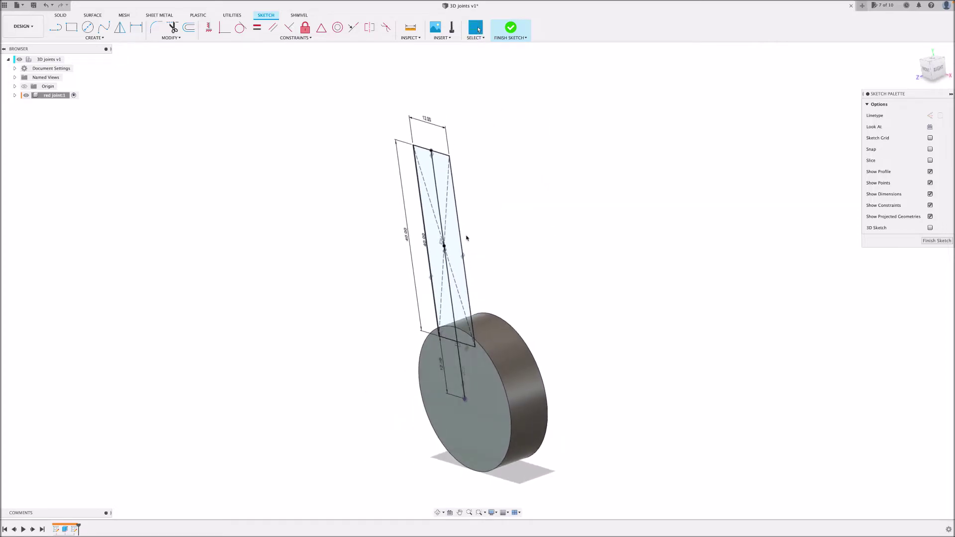
click(454, 245)
shift+click(437, 249)
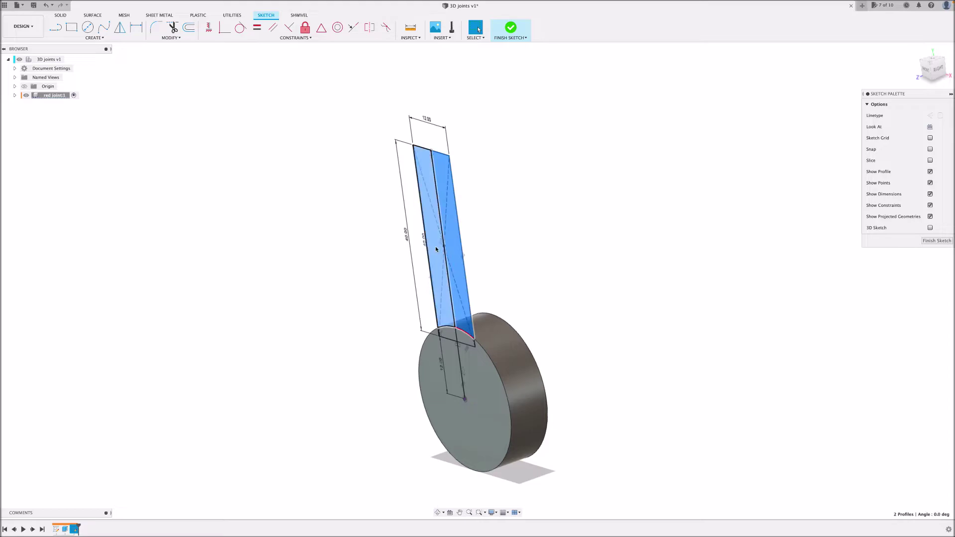
right_click(436, 249)
click(460, 239)
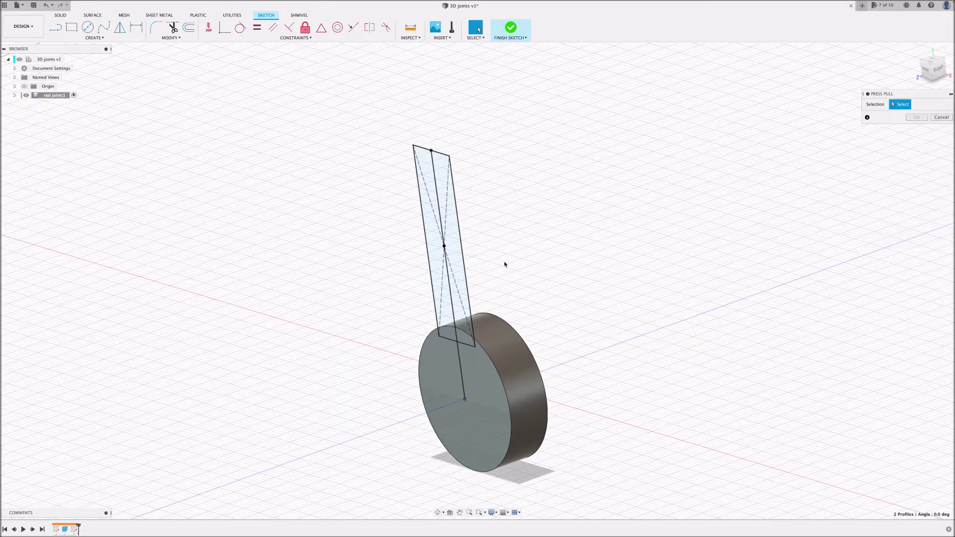
Step: Extrude both halves of the rectangle outside the disc by -19 mm, joining them to the disc
click(450, 250)
key(e)
click(437, 255)
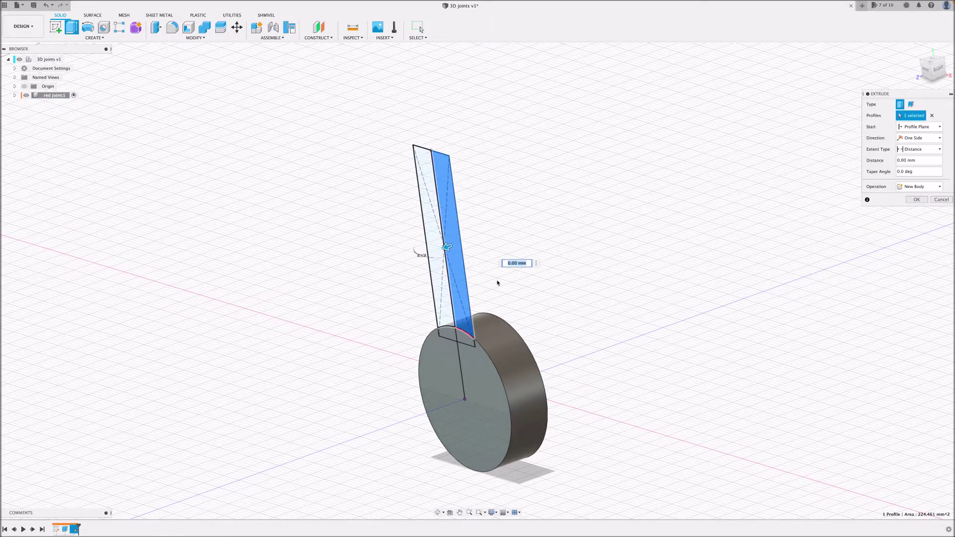
shift+middle_drag(504, 282, 470, 290)
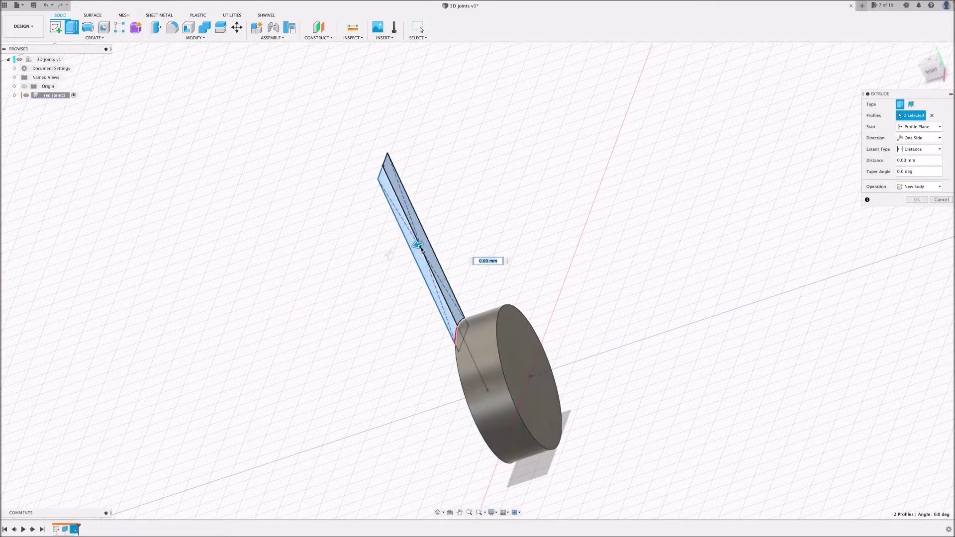
text(-9)
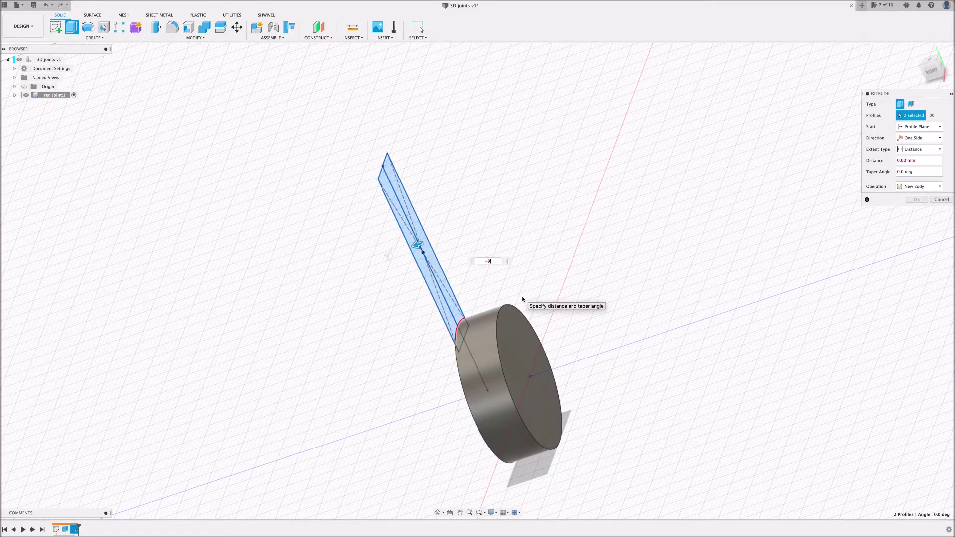
shift+middle_drag(522, 299, 542, 274)
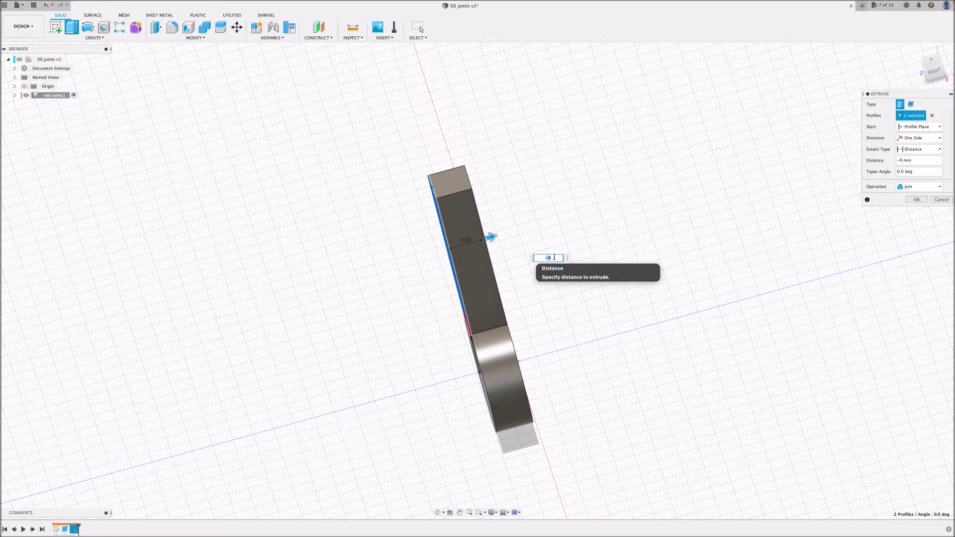
text(19)
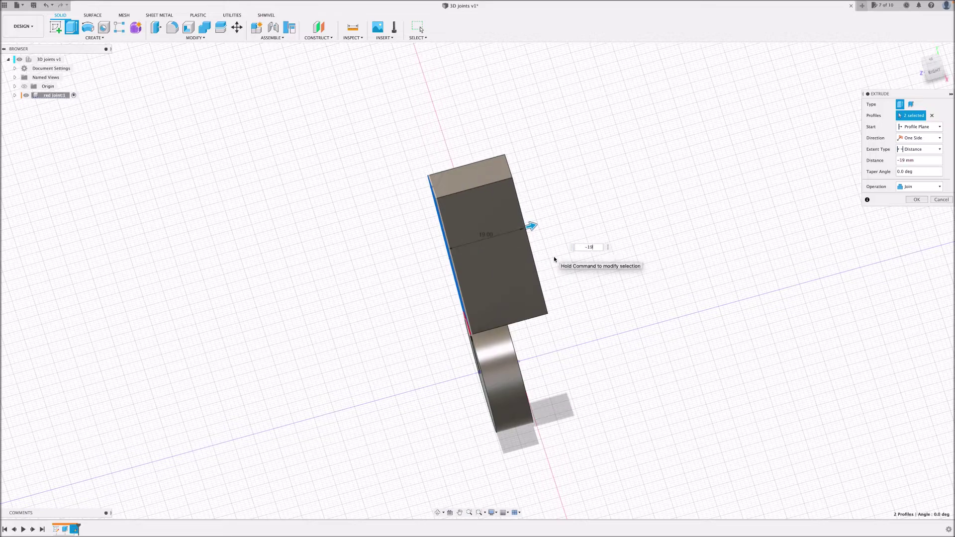
click(917, 199)
Step: Create a new internal component named "green joint" under the top-level assembly
scroll(525, 273, down, 3)
shift+middle_drag(521, 281, 609, 234)
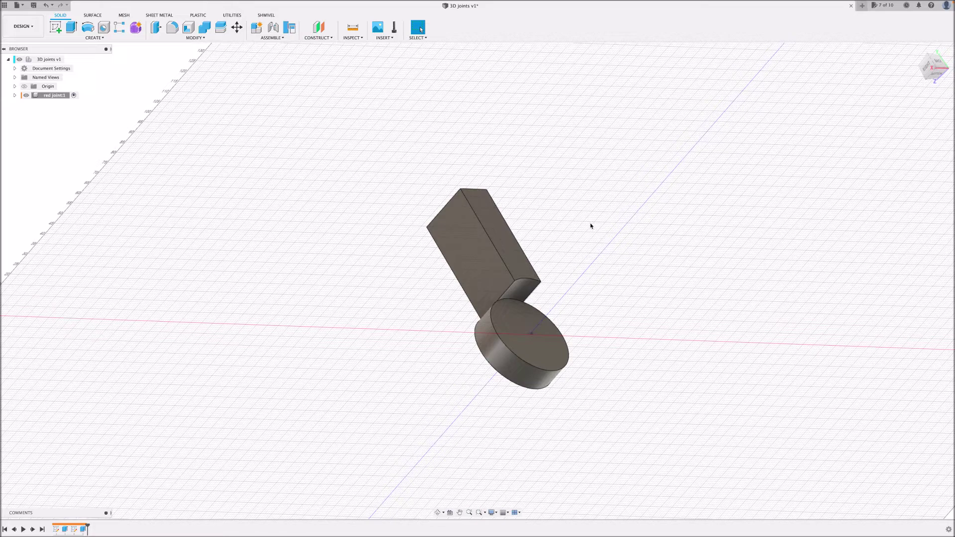
right_click(56, 61)
click(82, 74)
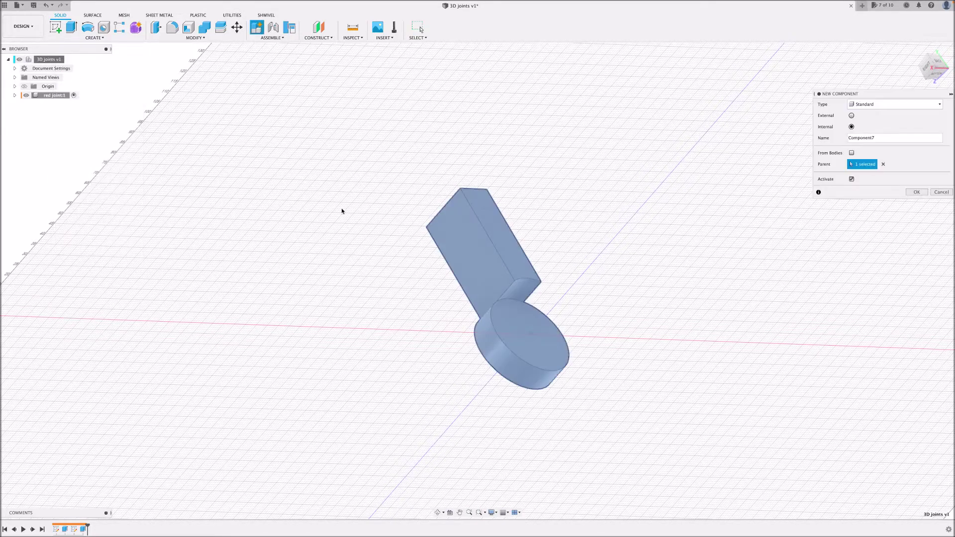
double_click(881, 140)
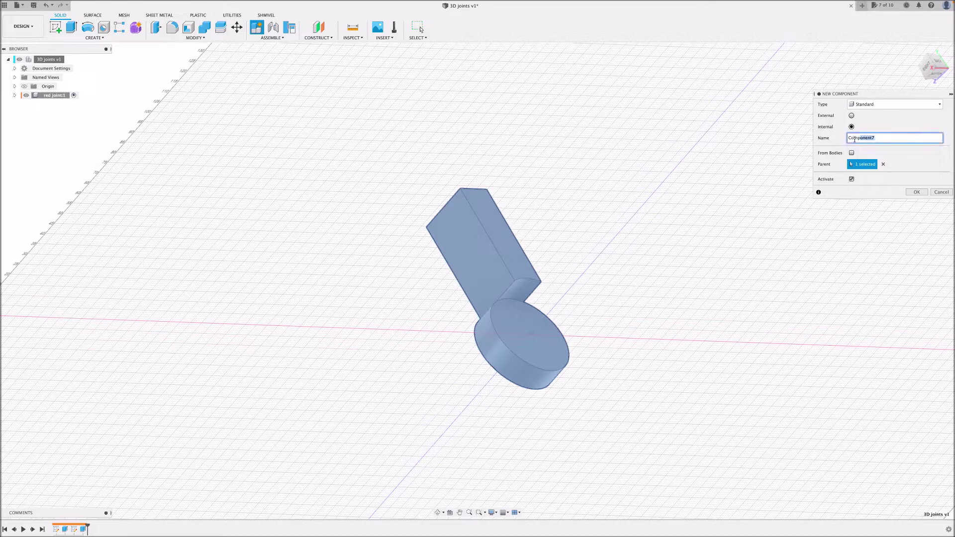
text(green joint)
key(Return)
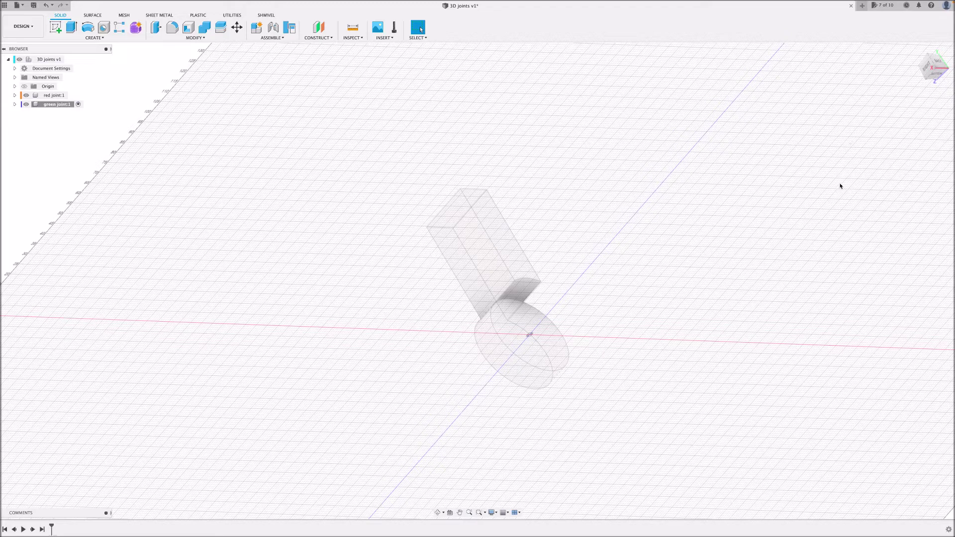
Step: Start a sketch on the origin XY plane against the red joint's disc and draw a 30 mm circle centred on the origin
click(548, 352)
click(586, 328)
key(c)
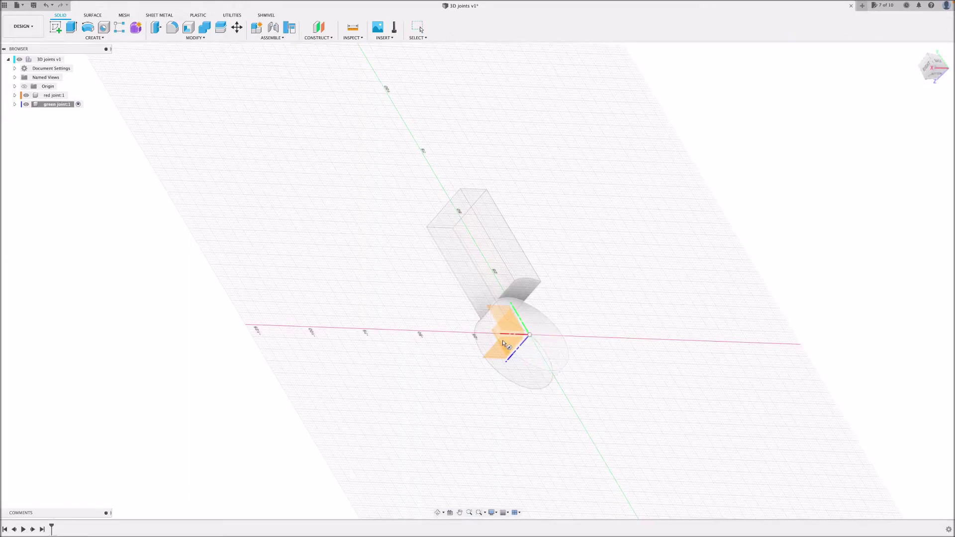
click(556, 365)
click(462, 246)
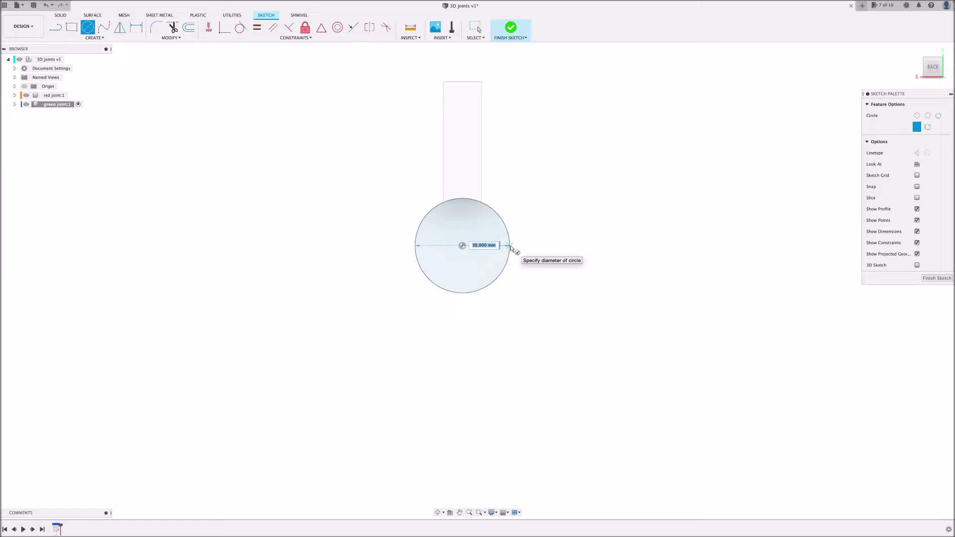
click(511, 247)
key(Escape)
shift+middle_drag(503, 316, 513, 313)
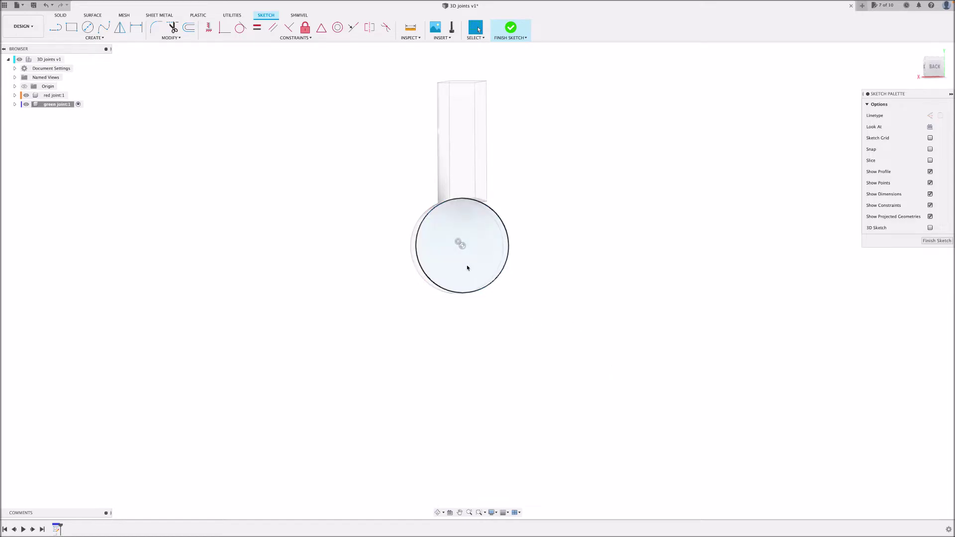
Step: Sketch a 12 mm vertical line down from the circle's centre and continue it downward with a 40 mm line
key(l)
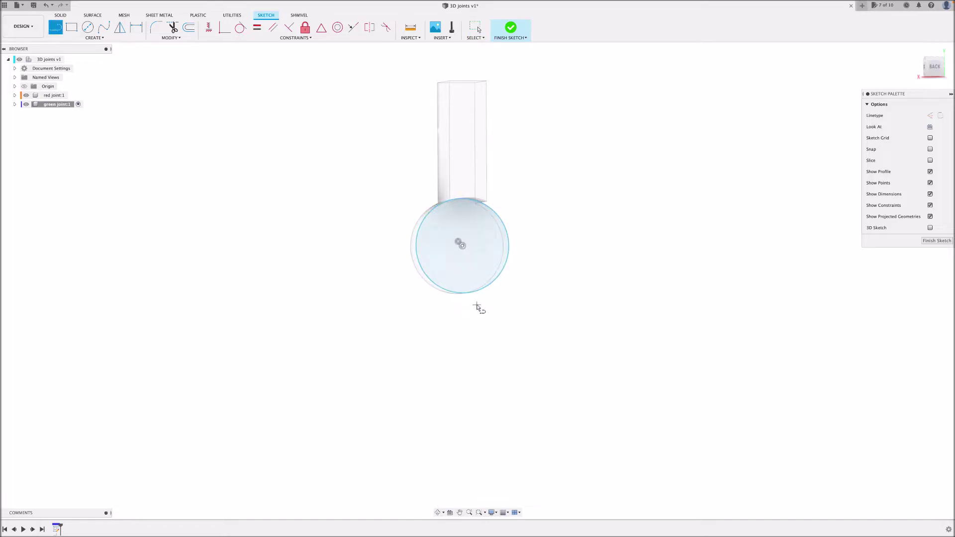
key(Escape)
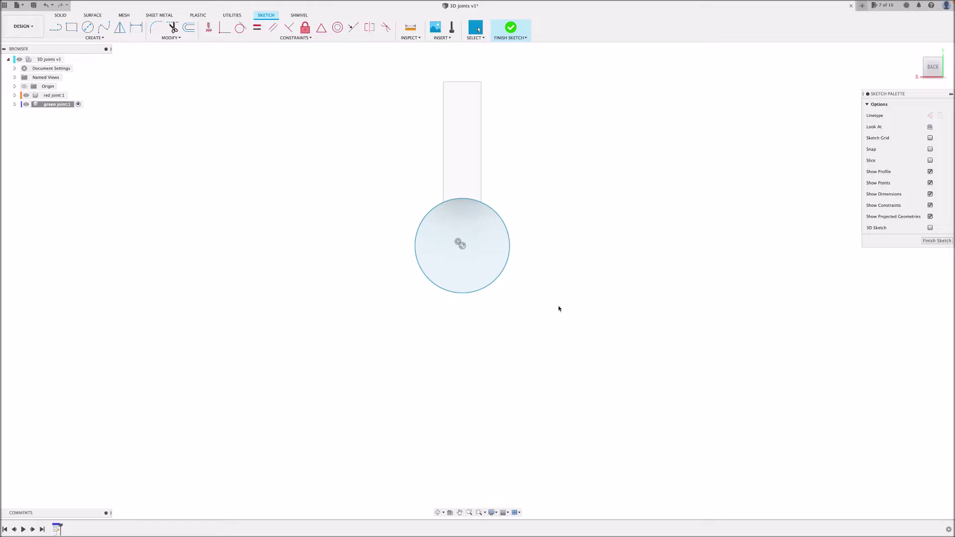
key(l)
click(464, 248)
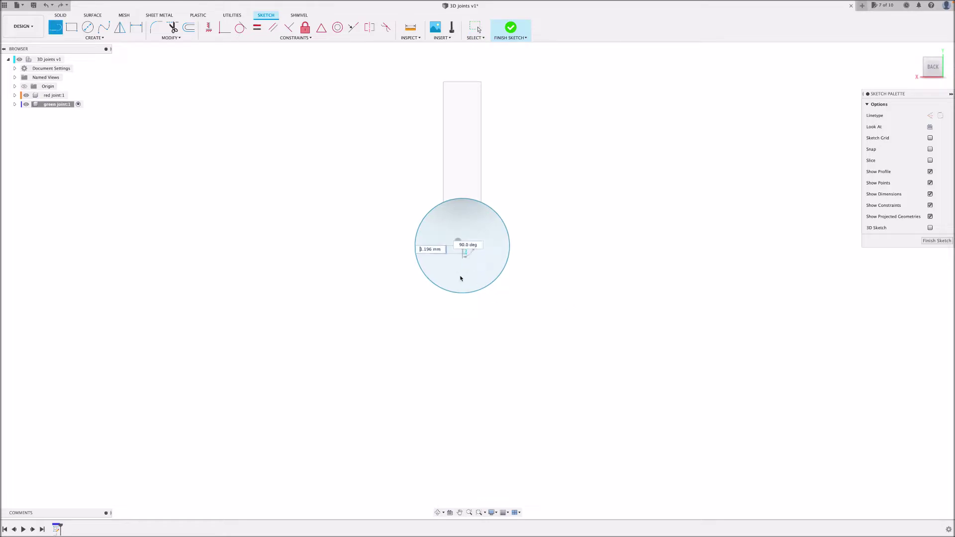
text(12)
key(Tab)
click(461, 280)
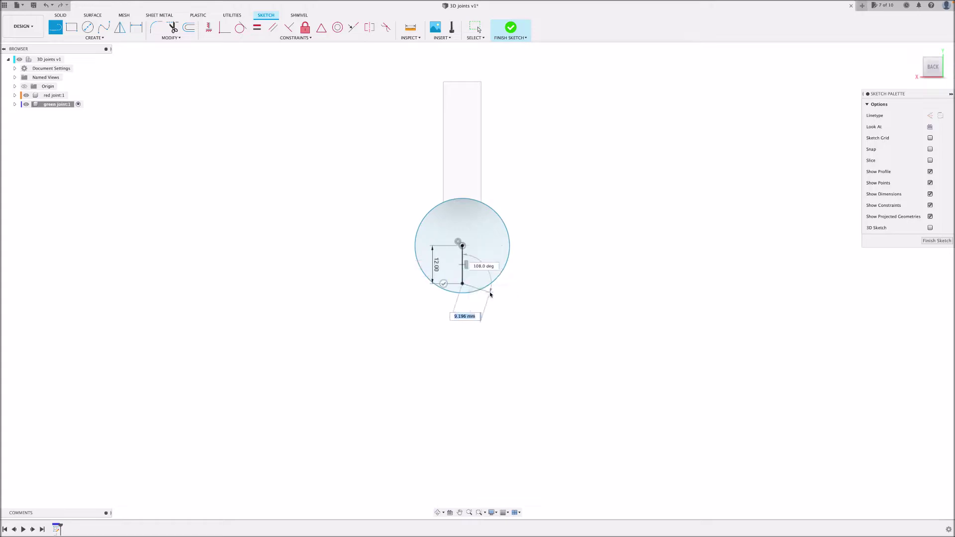
text(40)
key(Tab)
click(463, 352)
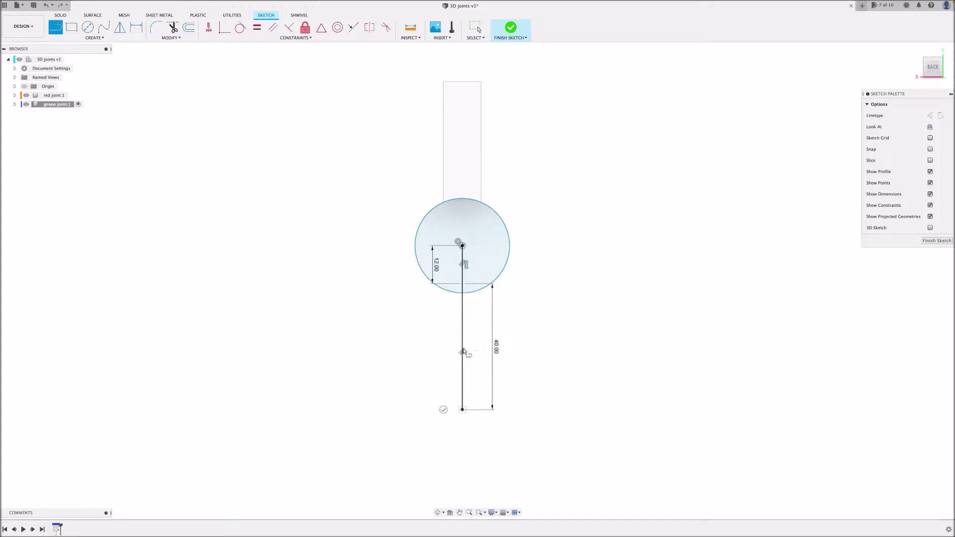
key(Escape)
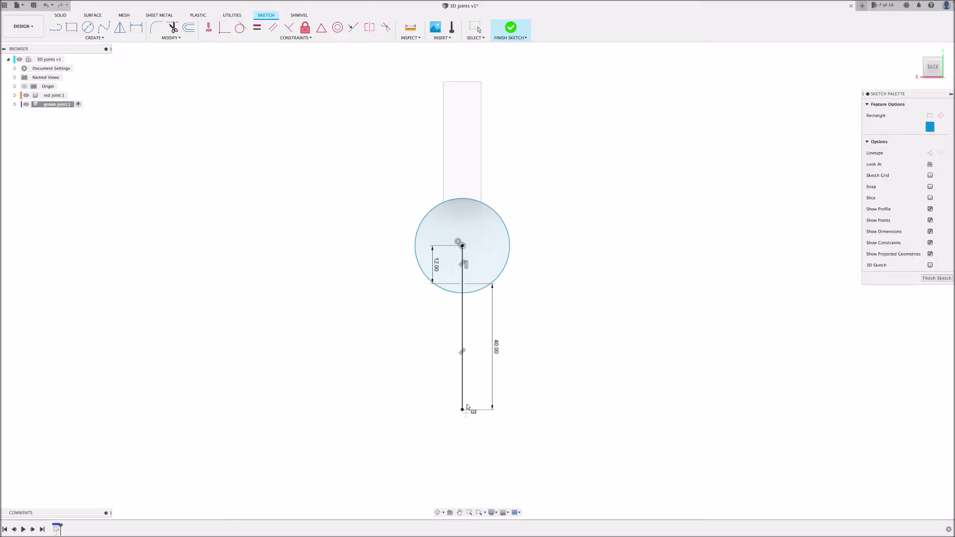
Step: Draw a centre rectangle 40 mm high and 12 mm wide on the midpoint of the 40 mm line
click(462, 347)
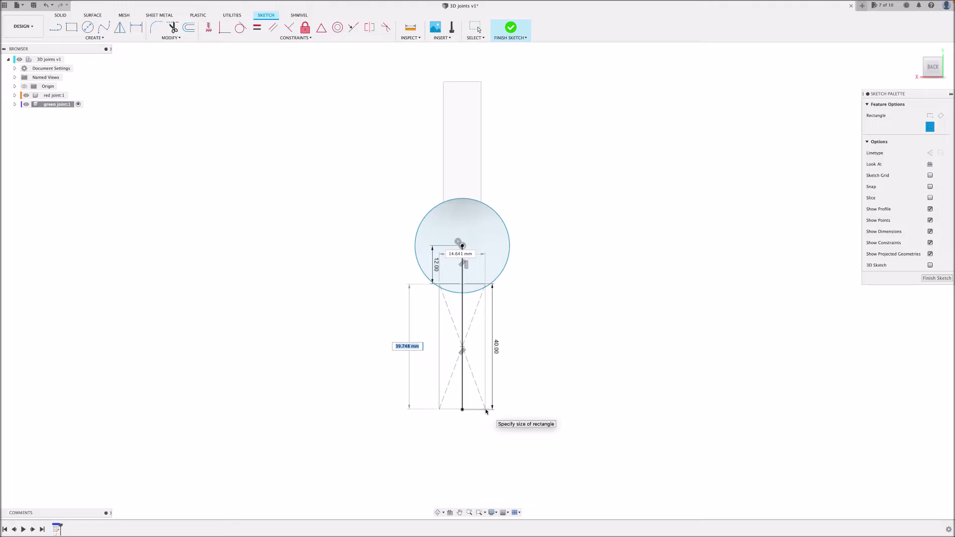
text(40)
key(Tab)
text(12)
key(Return)
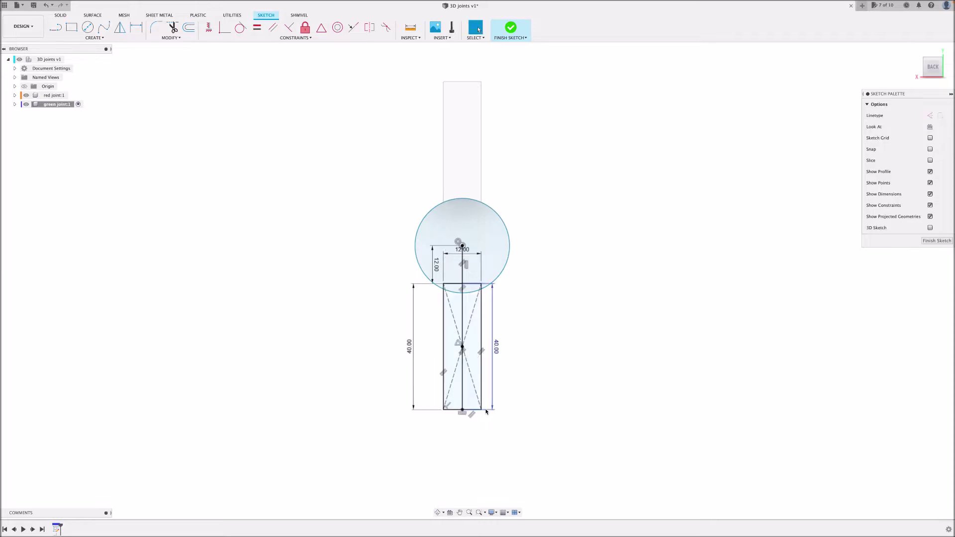
Step: Extrude both halves of the rectangle outside the circle symmetrically by 9 mm per side as a new body
mouse_move(514, 357)
shift+middle_down()
mouse_move(518, 378)
mouse_move(529, 363)
mouse_move(547, 366)
shift+middle_up()
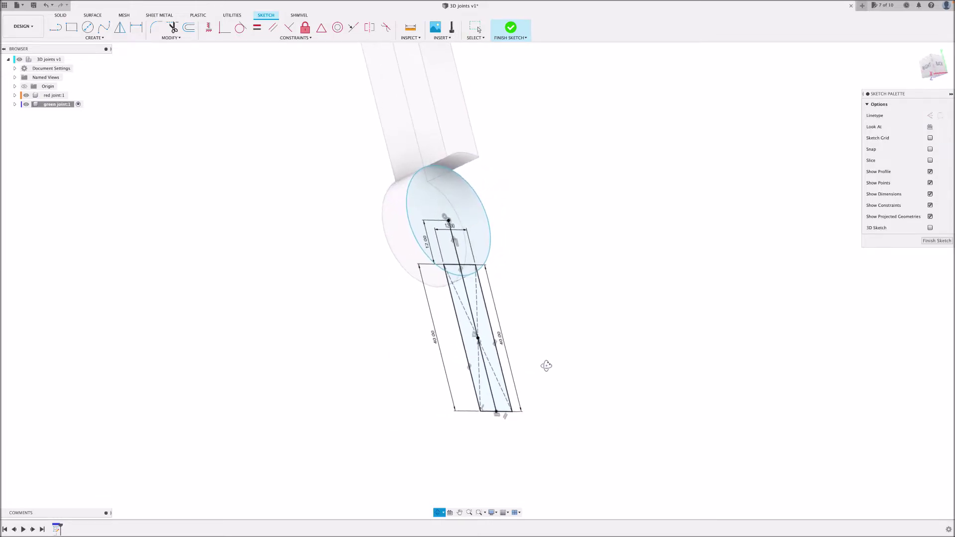
click(482, 327)
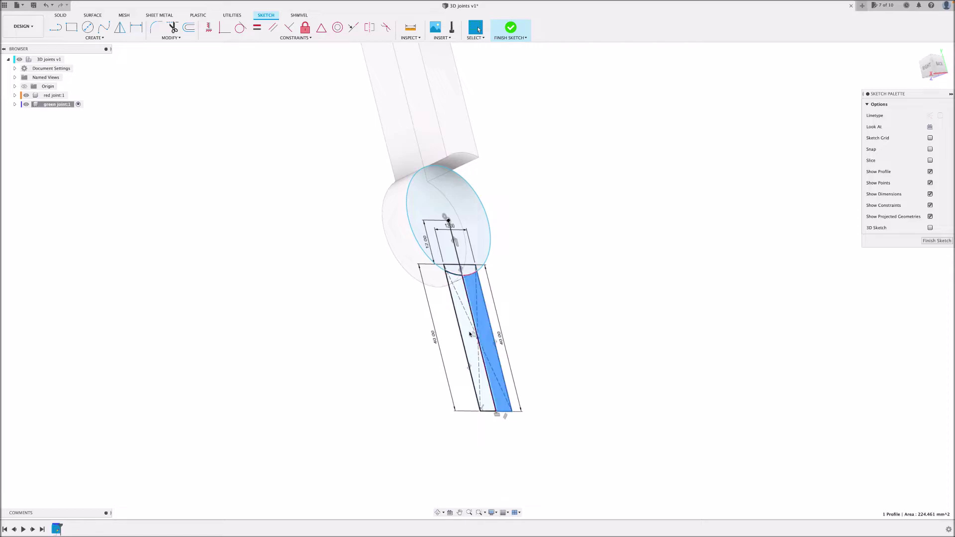
right_click(468, 330)
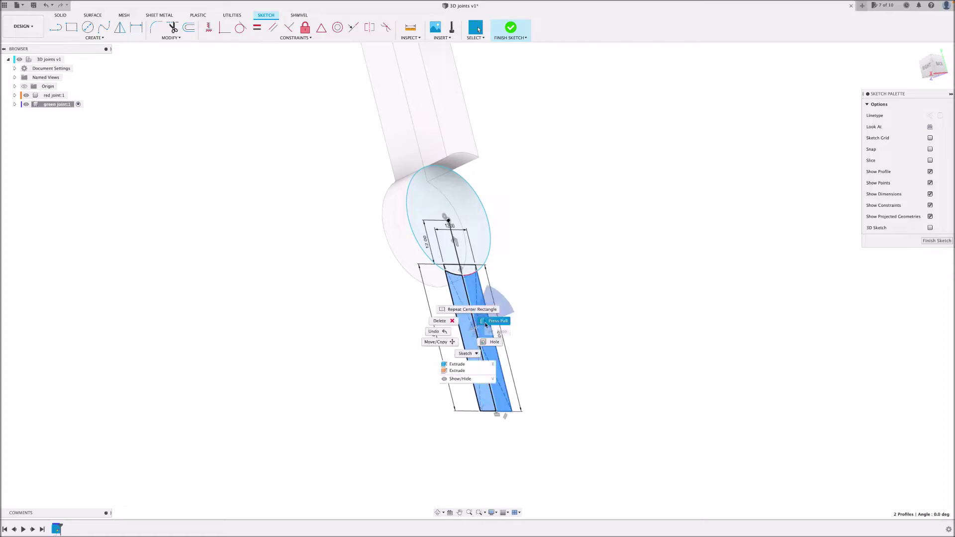
click(486, 325)
click(486, 325)
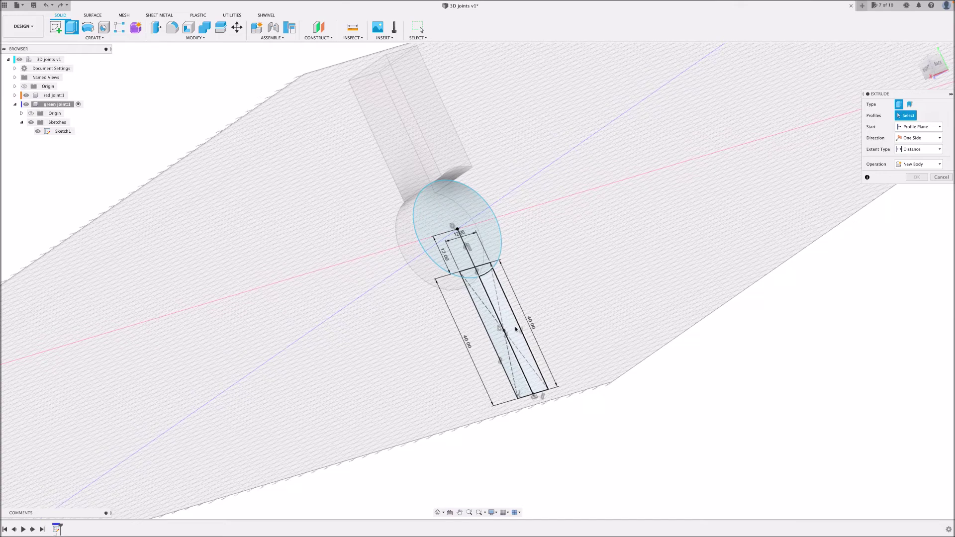
click(508, 329)
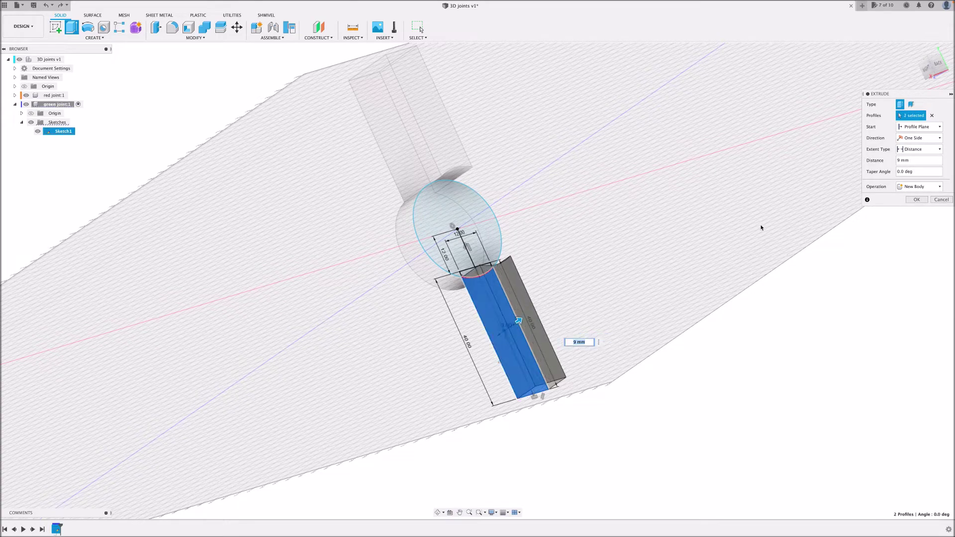
click(918, 138)
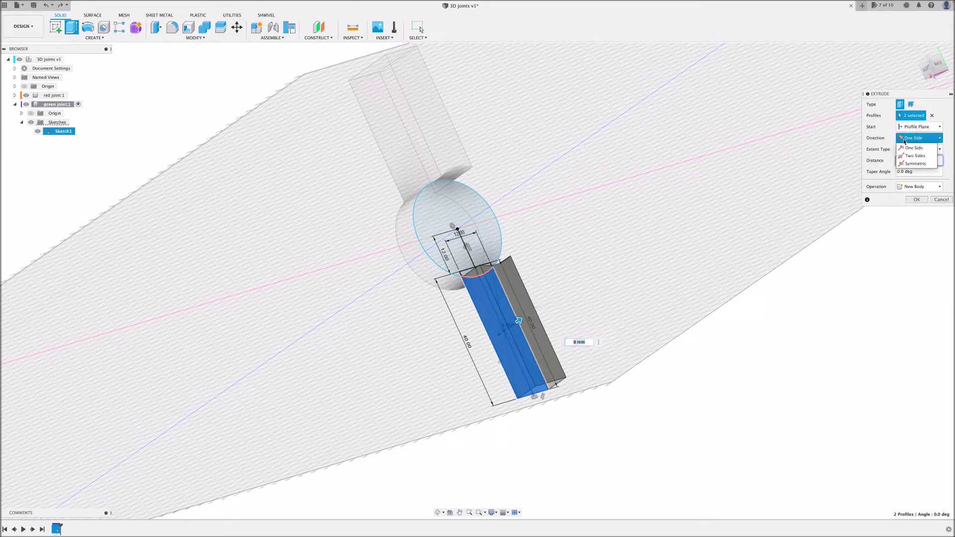
click(914, 164)
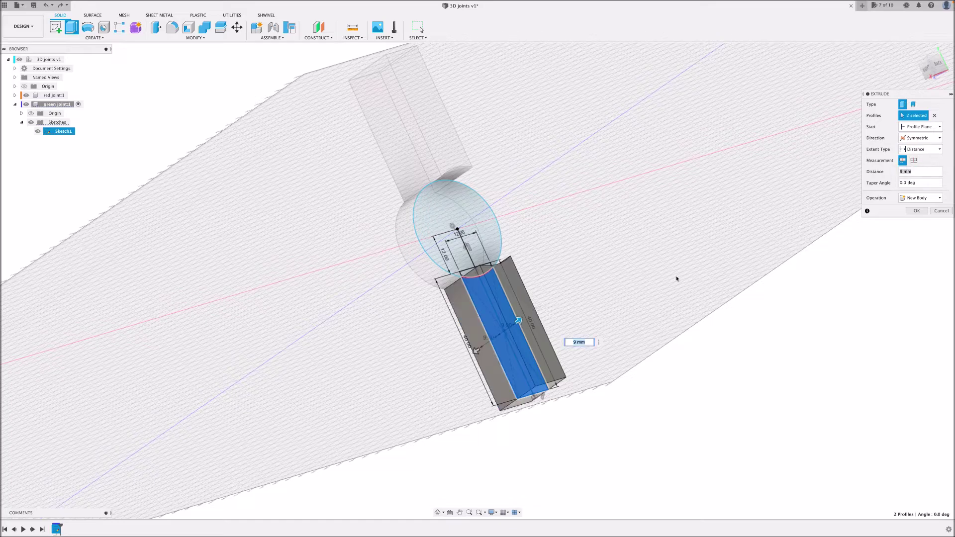
shift+middle_drag(638, 294, 647, 273)
drag(666, 268, 706, 265)
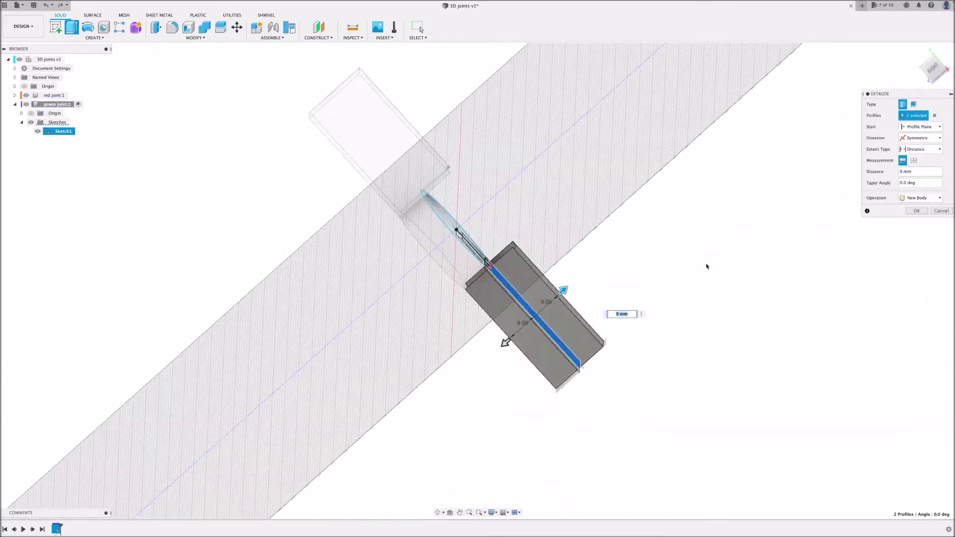
click(910, 215)
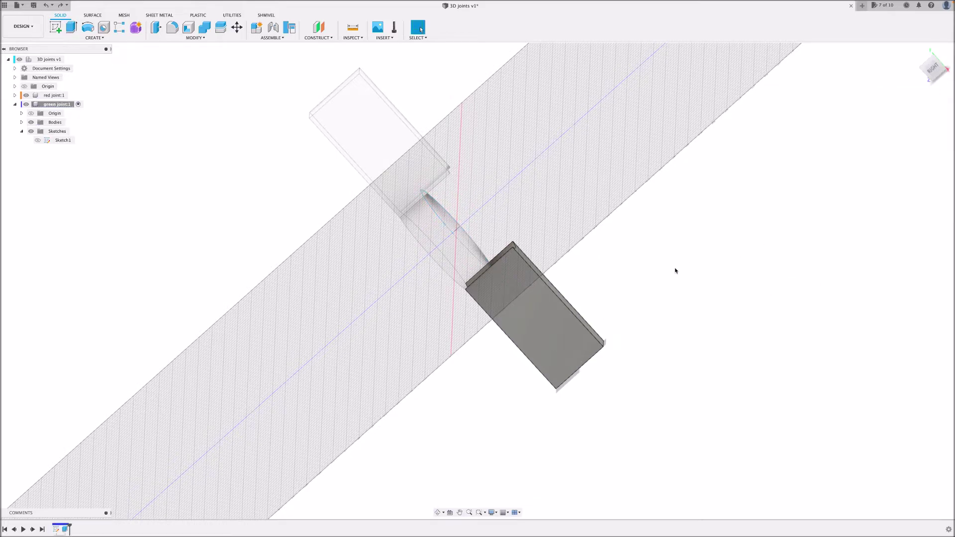
Step: Show the green joint's Sketch1 again
shift+middle_drag(621, 294, 610, 328)
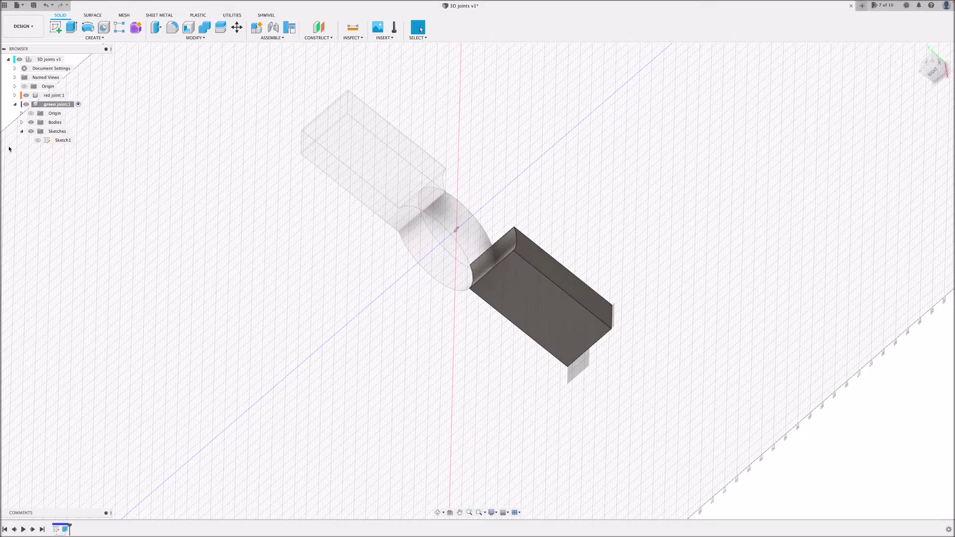
click(38, 141)
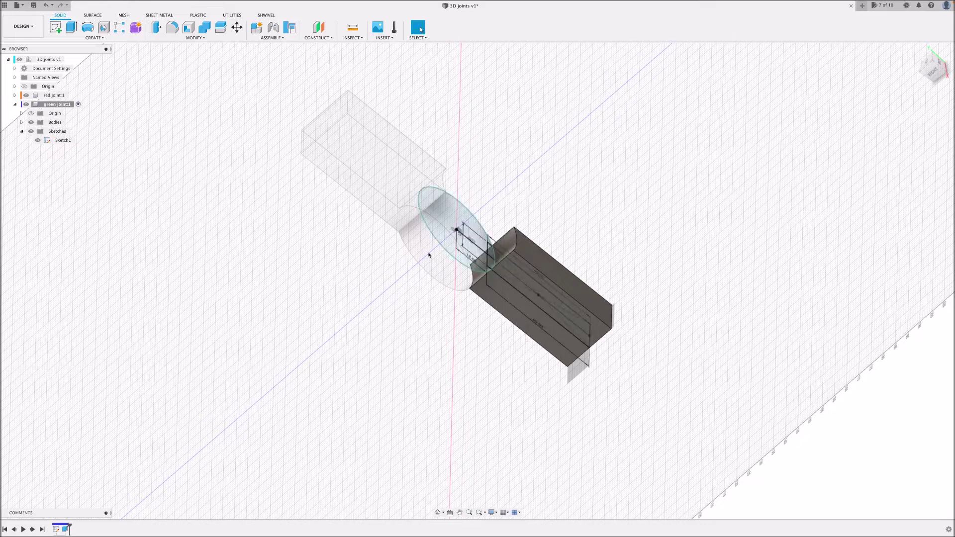
right_click(440, 217)
click(458, 206)
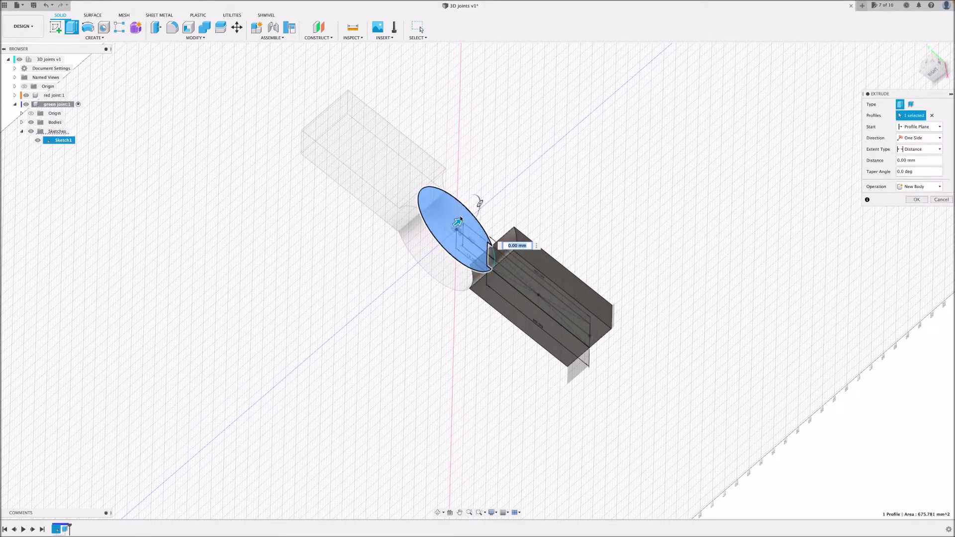
key(Escape)
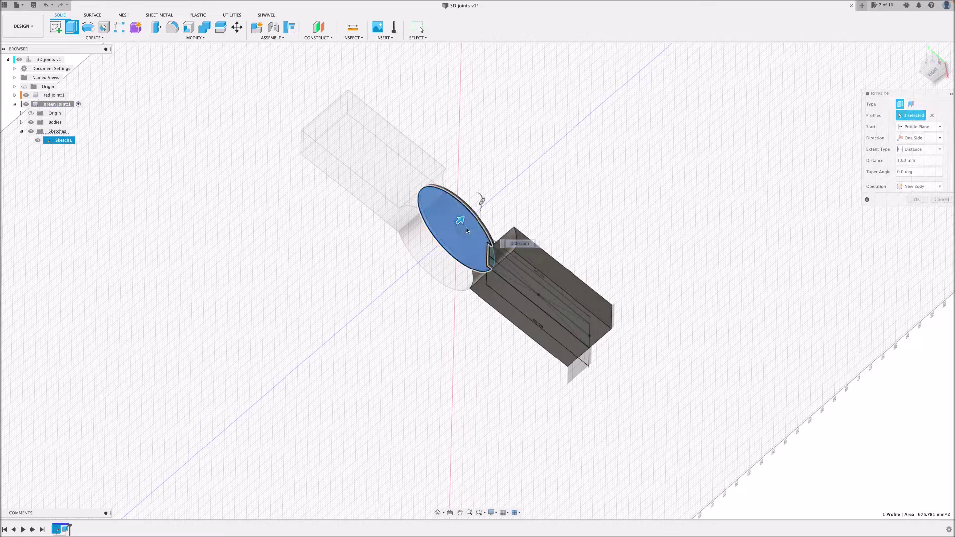
Step: Extrude the circle's three profiles 9 mm away from the red joint's disc, joining them to the green arm
scroll(497, 253, up, 4)
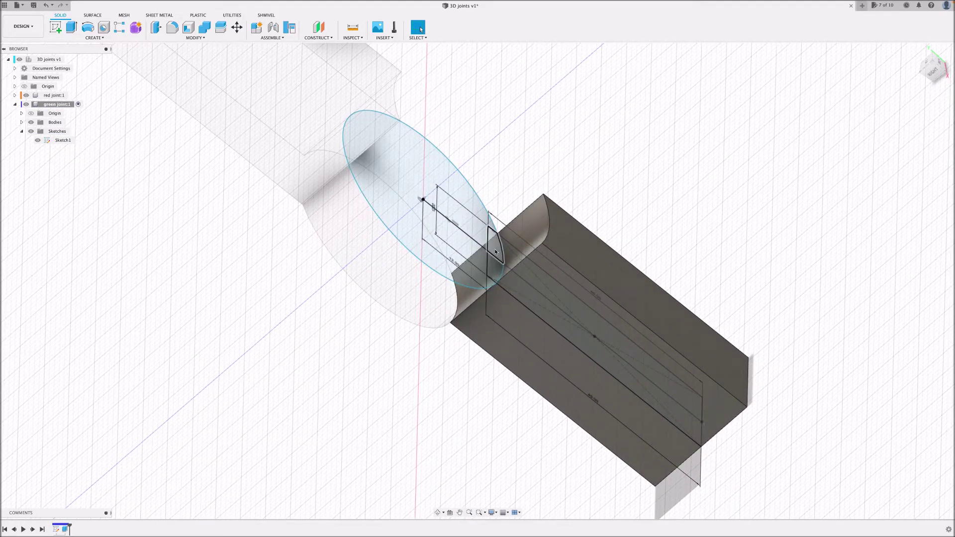
click(496, 261)
shift+click(466, 249)
right_click(466, 253)
click(456, 285)
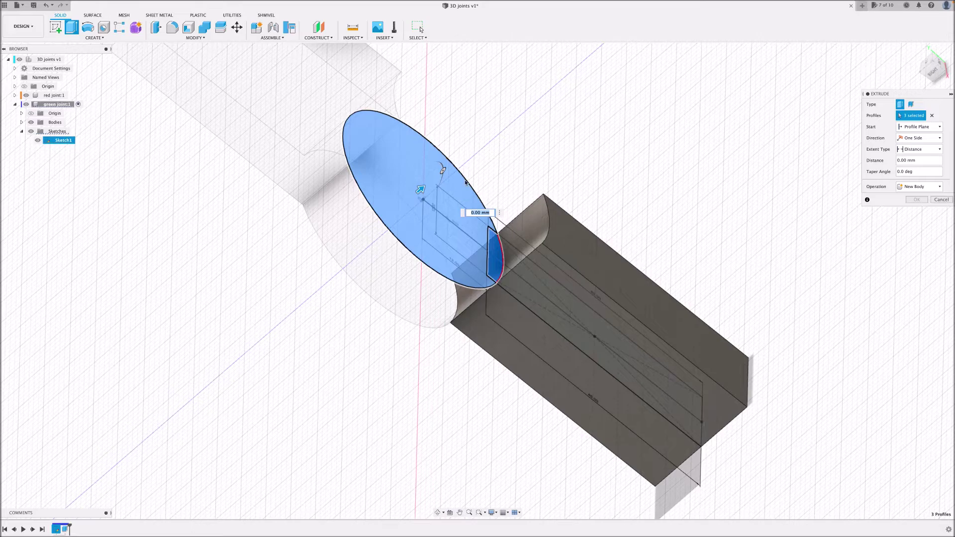
drag(422, 189, 426, 185)
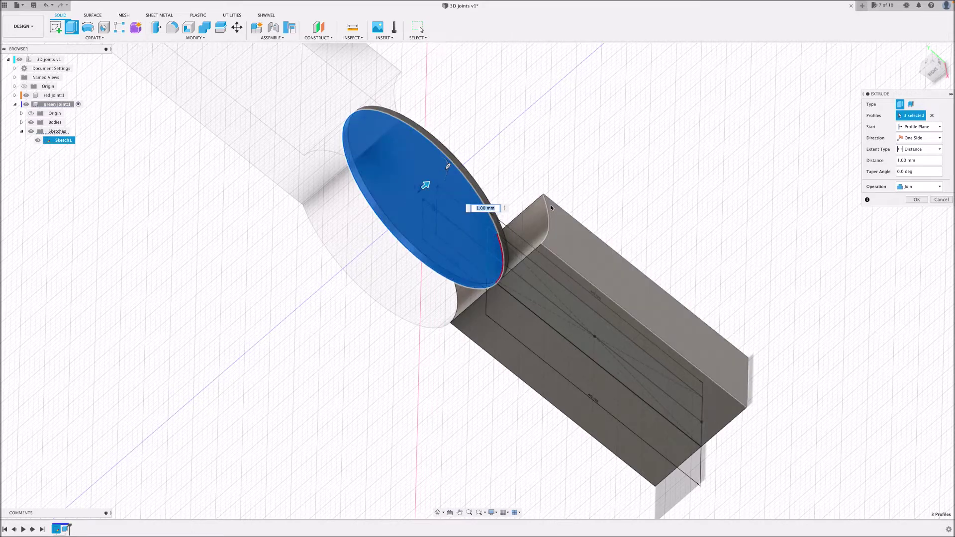
drag(561, 210, 563, 205)
scroll(578, 167, down, 3)
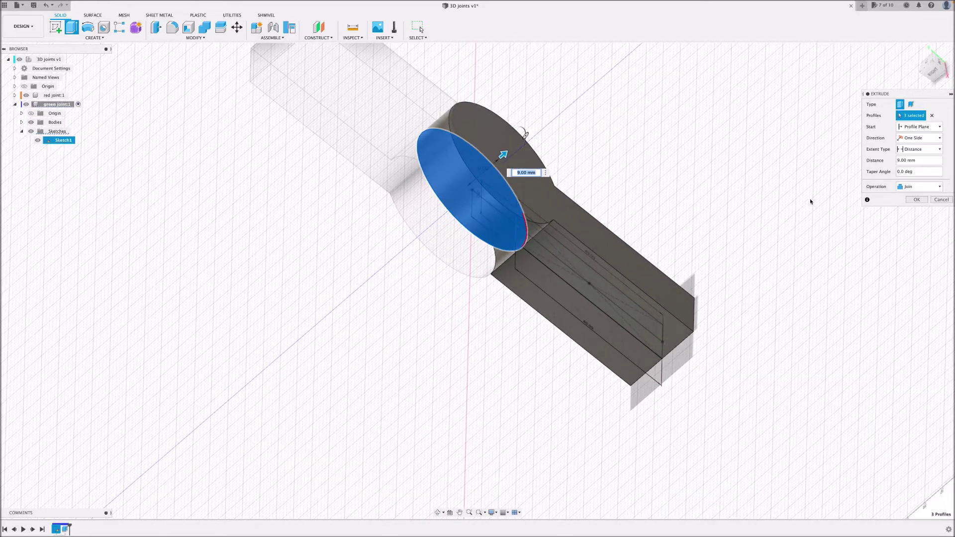
click(917, 200)
Step: Apply the Paint - Metallic (Green) appearance to the green joint's body
shift+middle_drag(622, 214, 588, 197)
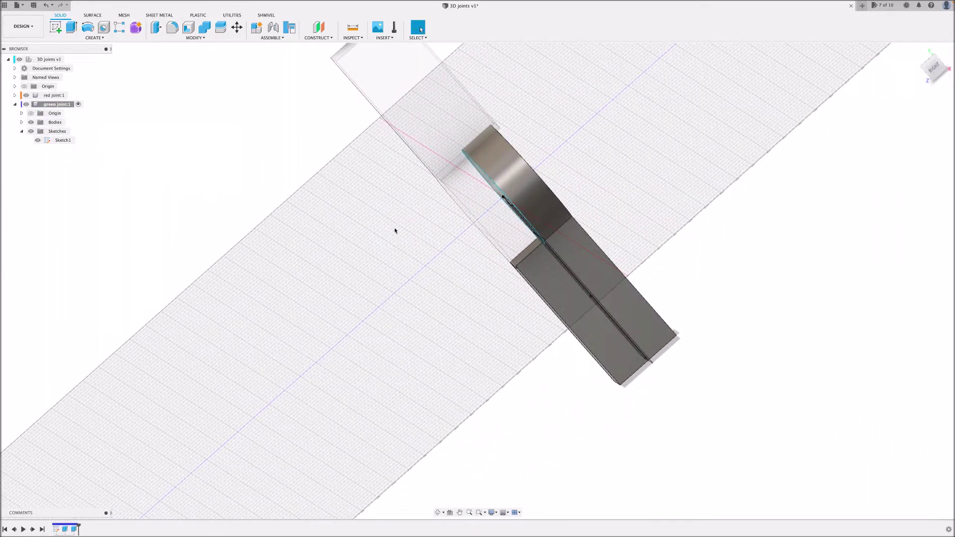
key(a)
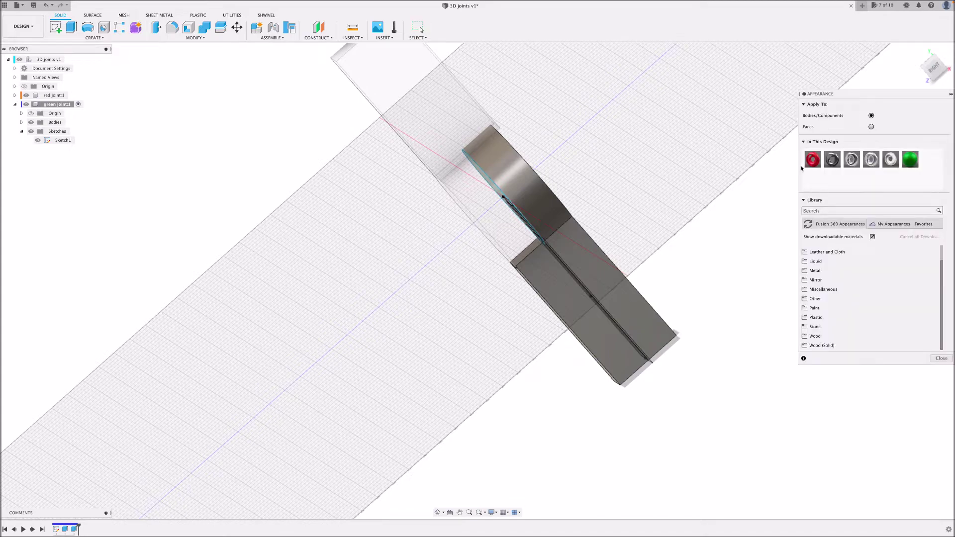
drag(910, 159, 608, 262)
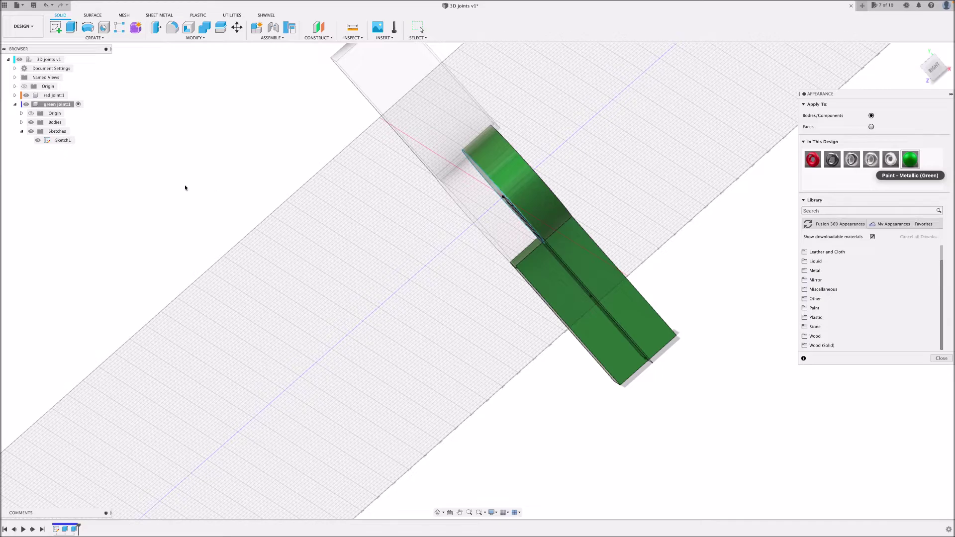
Step: Hide the green joint's Sketch1 and sketch a 22.3 mm diameter circle centred on the inner face of its disc
click(38, 141)
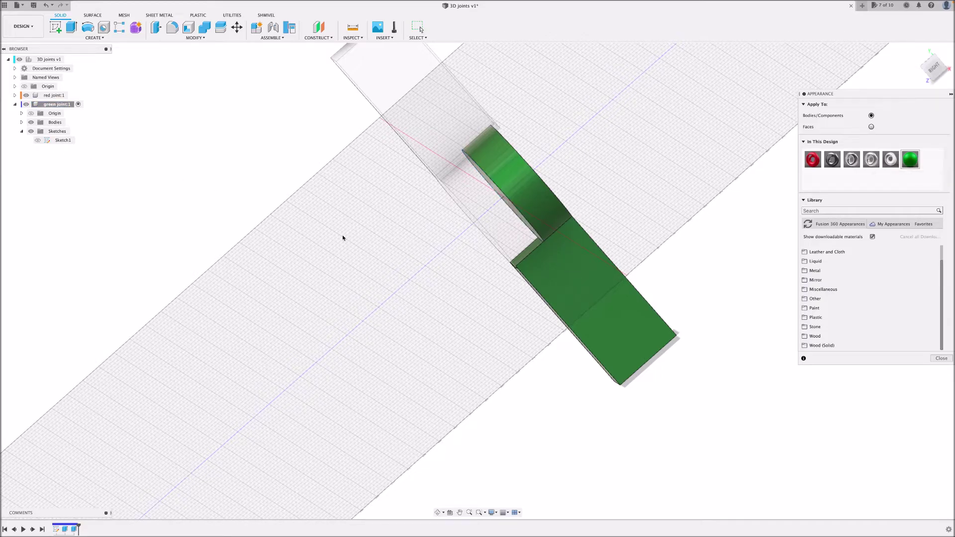
shift+middle_drag(351, 238, 459, 268)
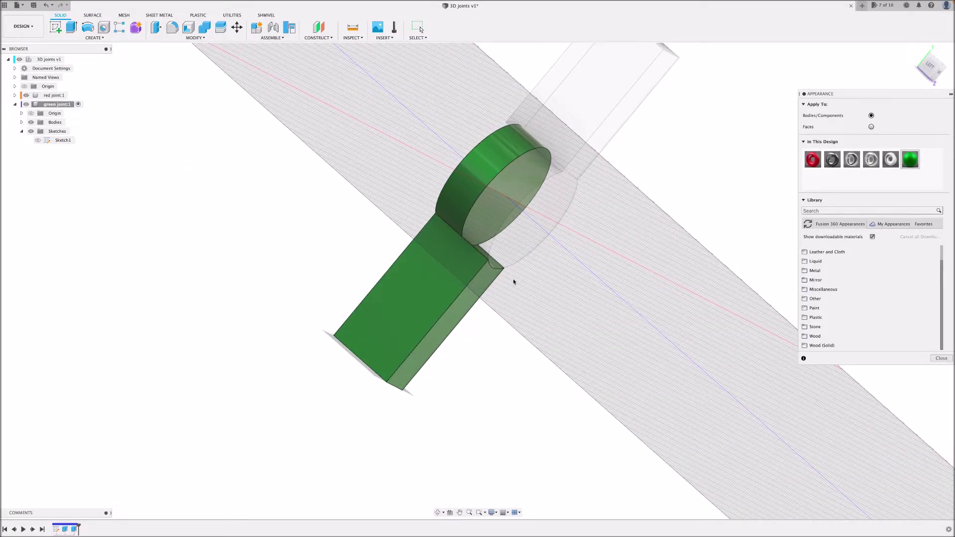
key(Escape)
key(c)
click(496, 220)
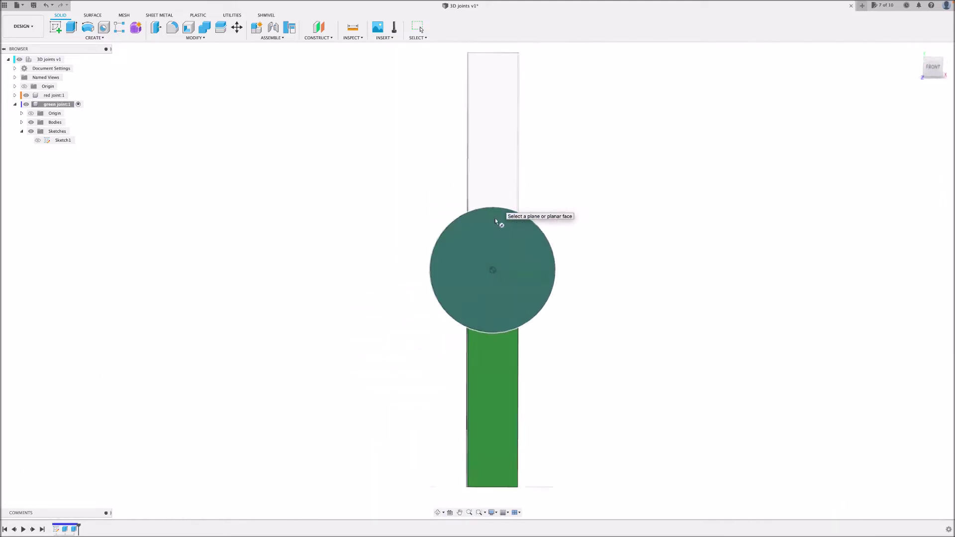
click(492, 271)
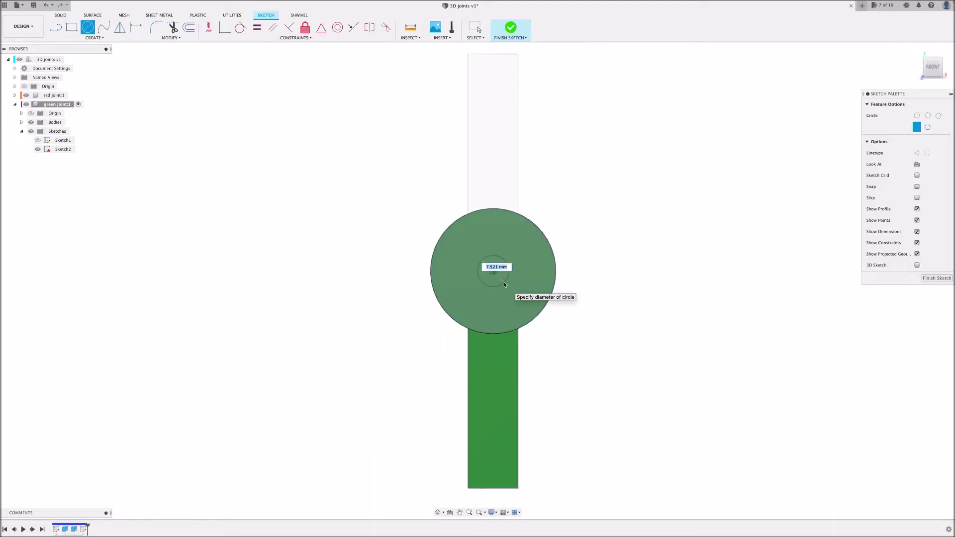
text(22.3)
key(Return)
key(Escape)
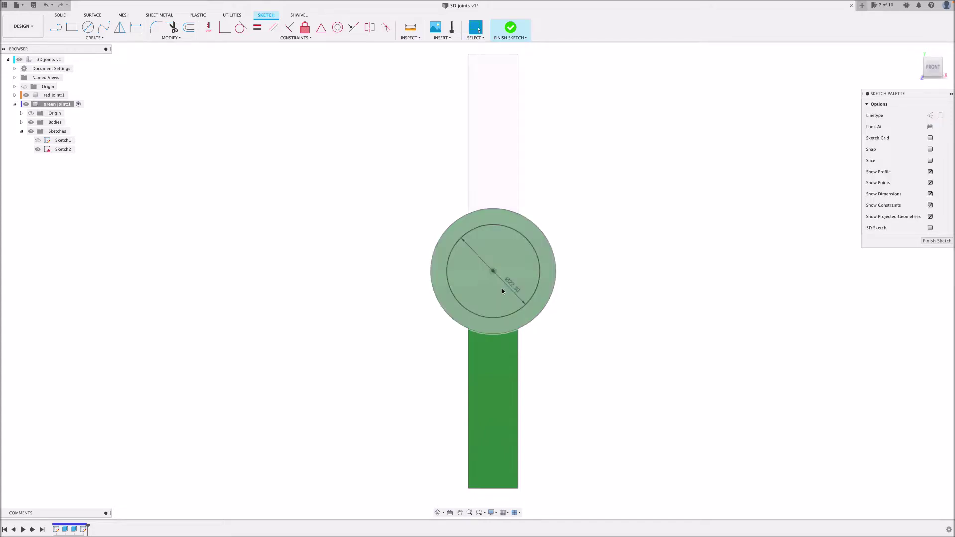
Step: Hide the red joint and cut the 22.3 mm circle 8 mm deep into the green joint's disc
middle_drag(499, 301, 527, 294)
scroll(435, 290, down, 2)
scroll(482, 341, up, 3)
scroll(567, 309, down, 1)
scroll(616, 294, up, 3)
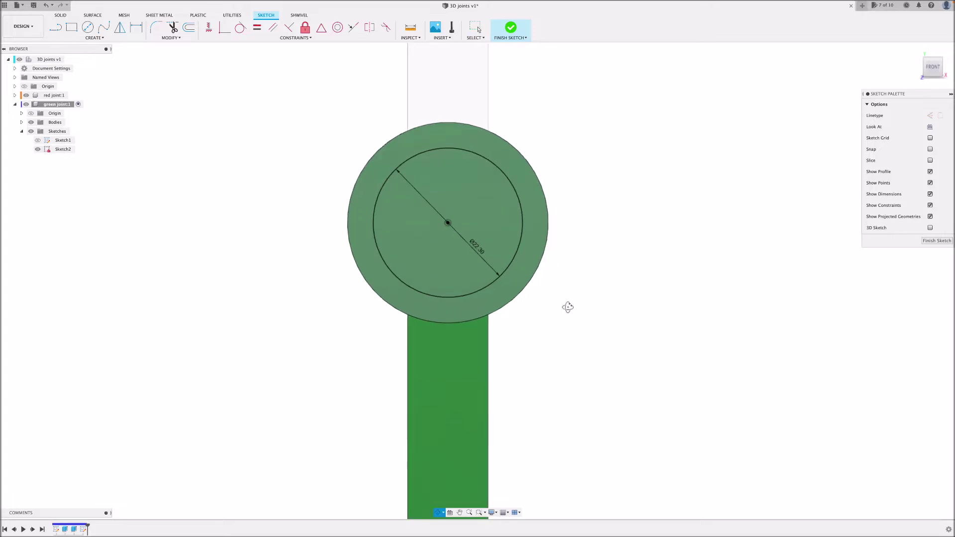
shift+middle_drag(567, 306, 594, 305)
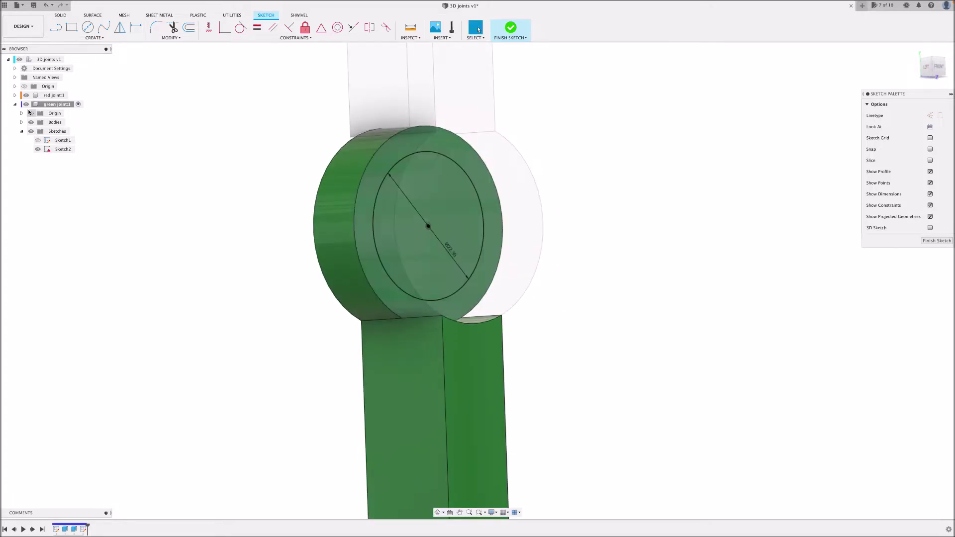
click(26, 95)
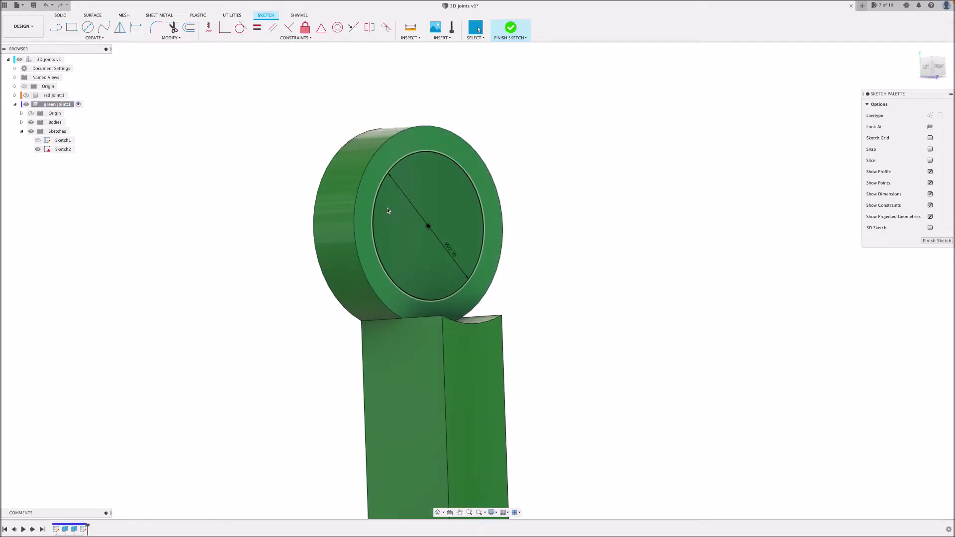
right_click(399, 213)
click(438, 206)
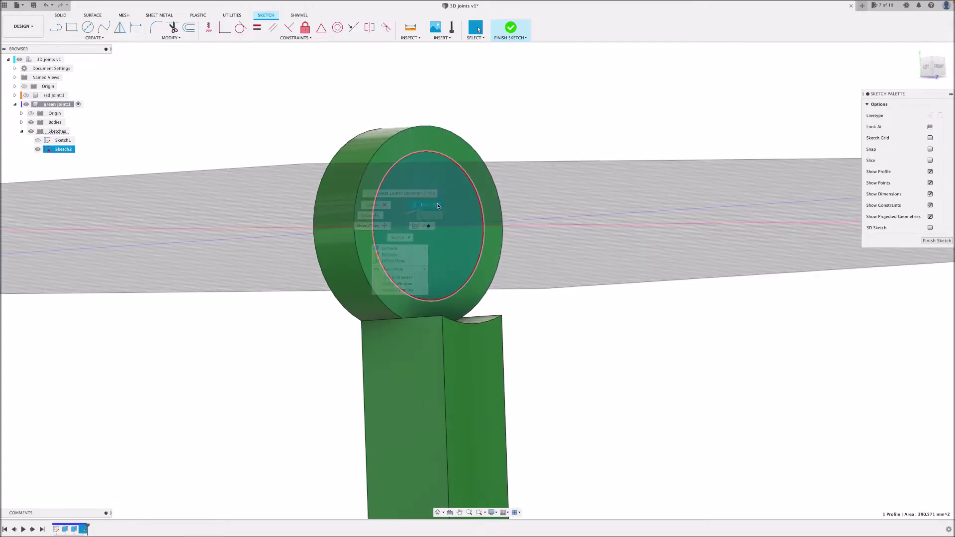
text(-9)
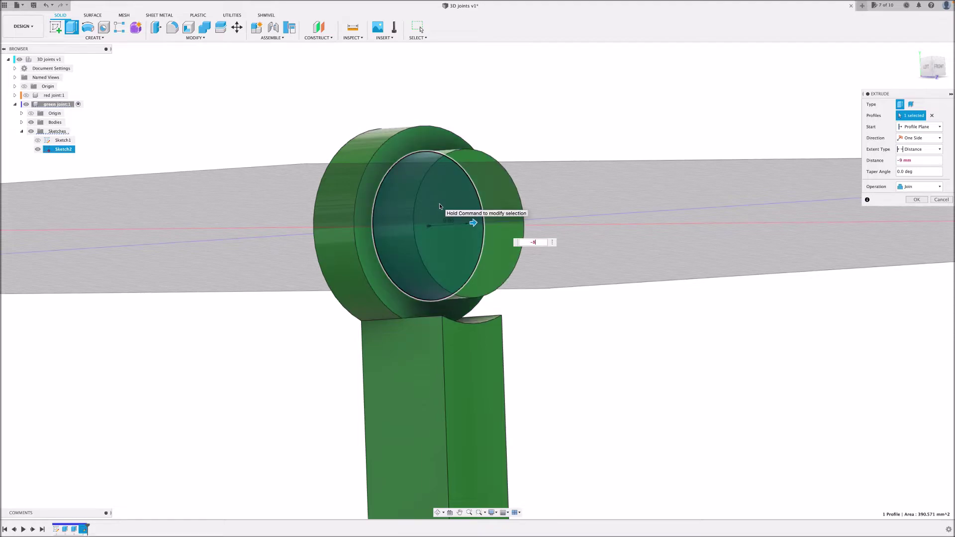
text(8)
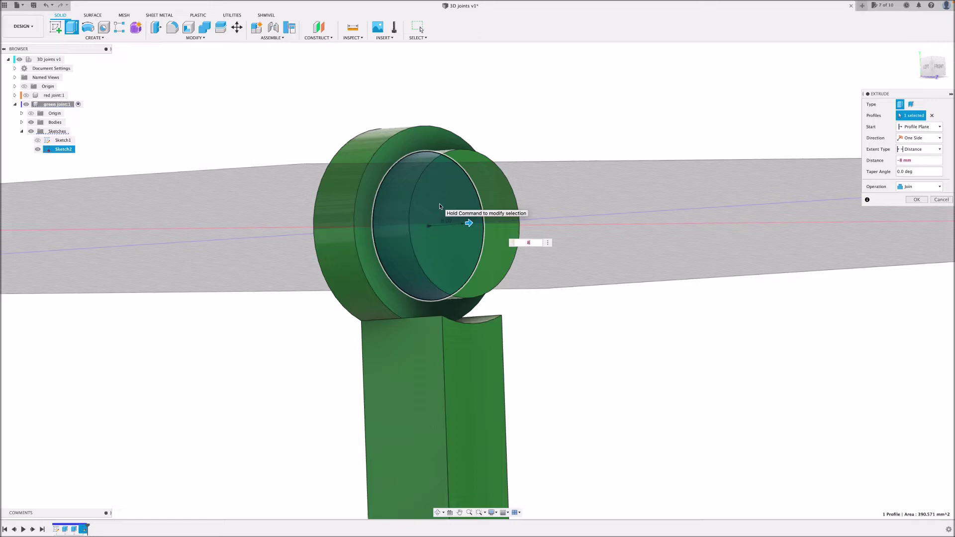
key(Return)
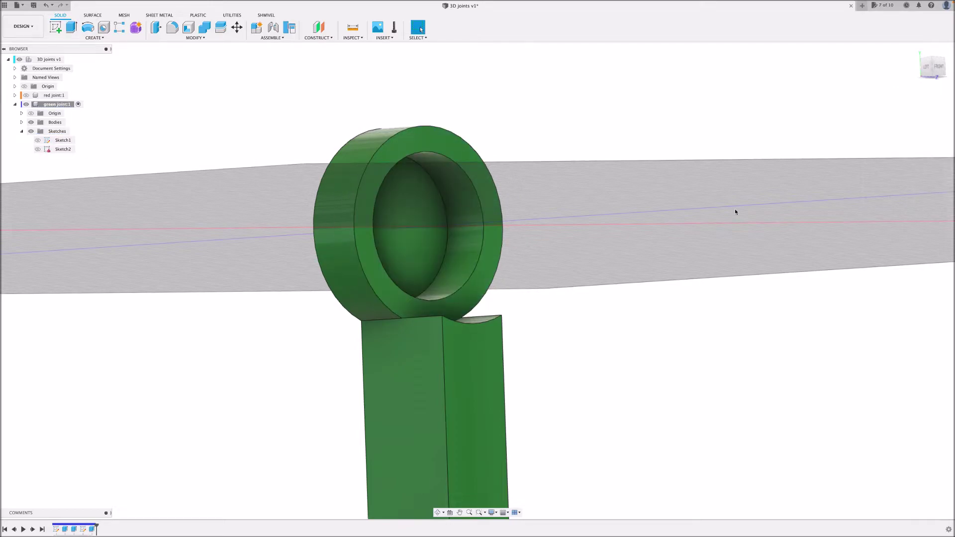
Step: Show the red joint with the green joint hidden, and make the red joint the active component
scroll(753, 204, down, 2)
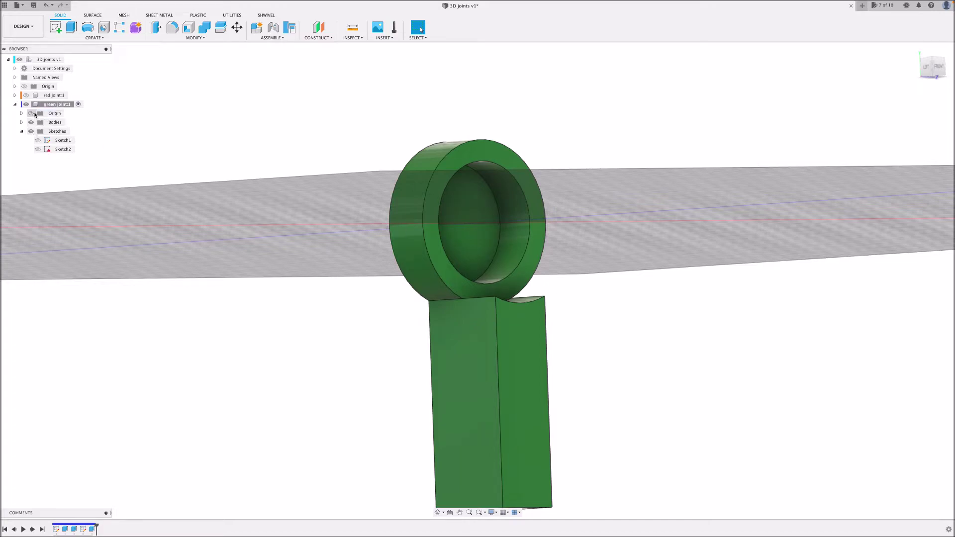
click(26, 97)
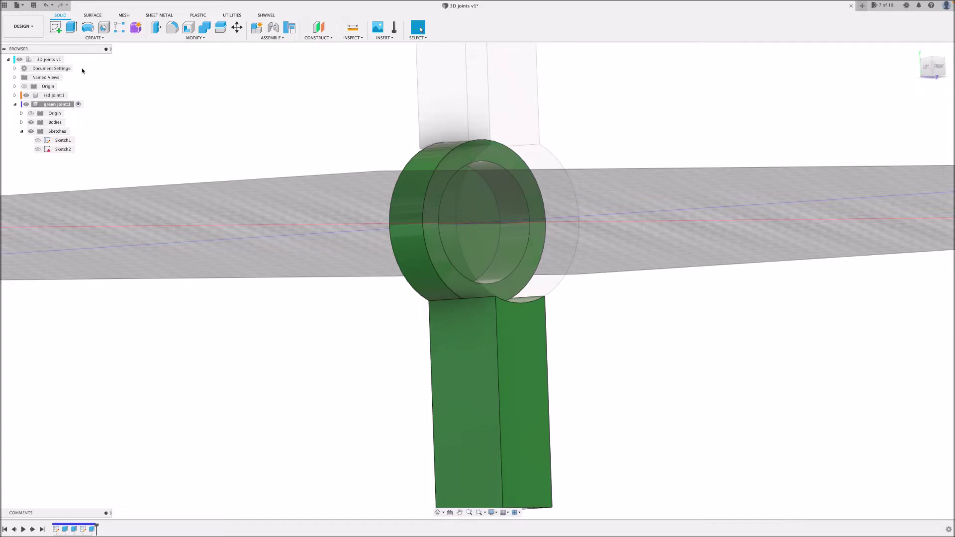
click(26, 104)
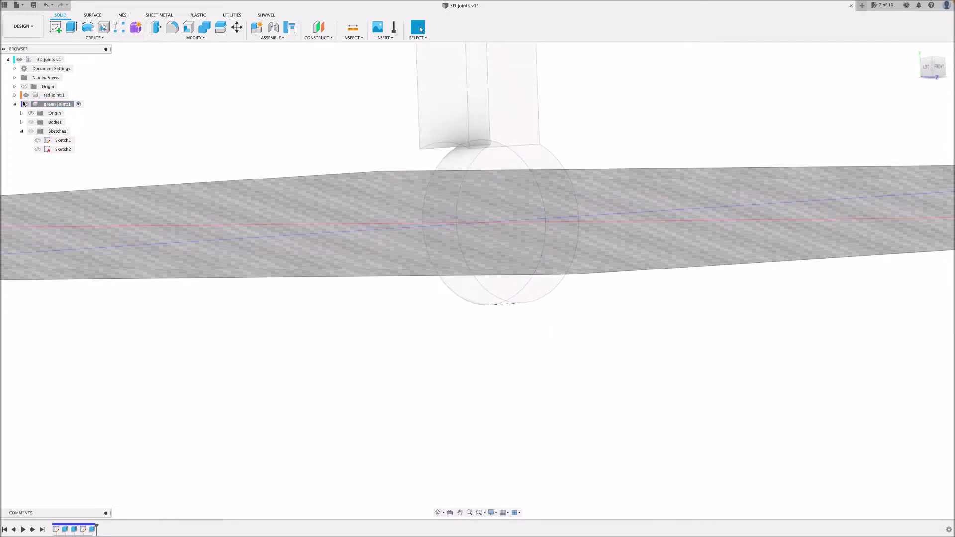
click(25, 97)
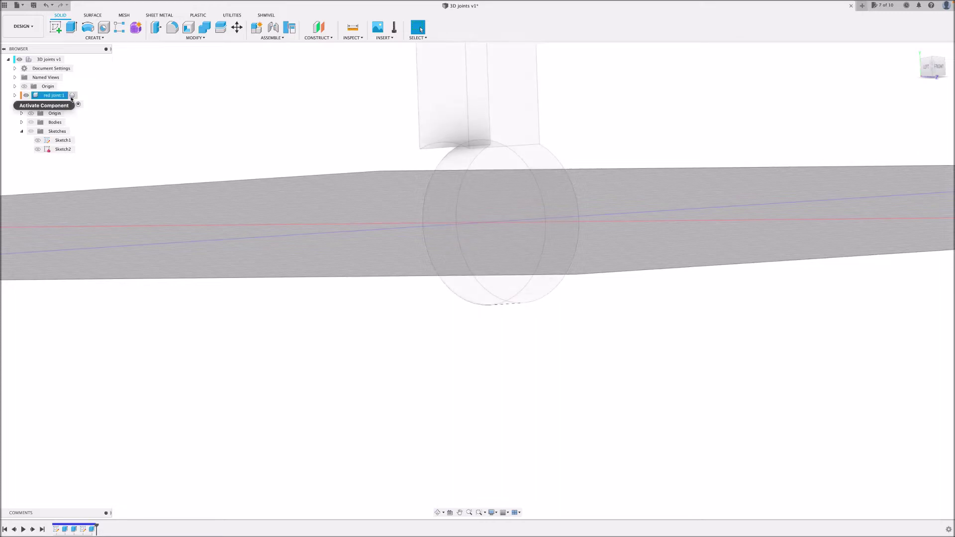
click(73, 95)
scroll(298, 162, down, 5)
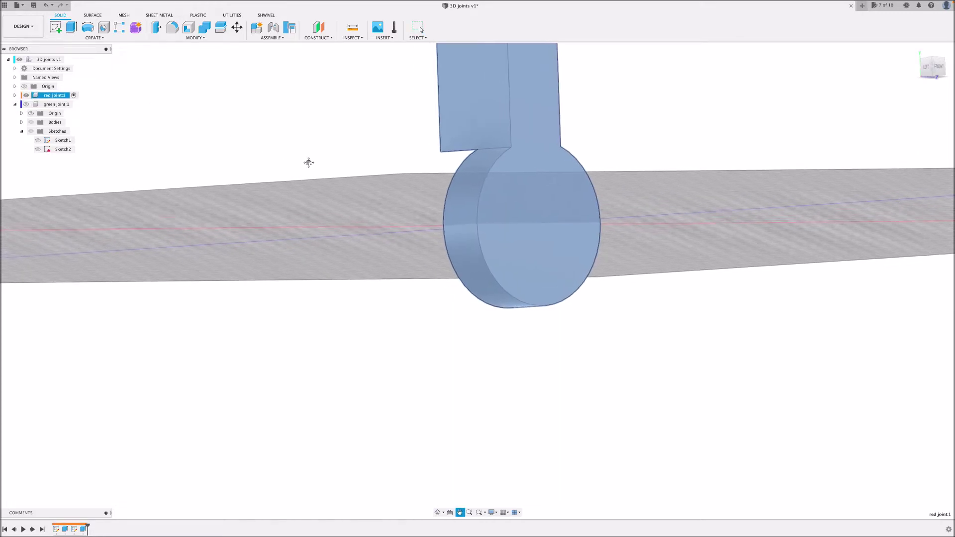
click(480, 207)
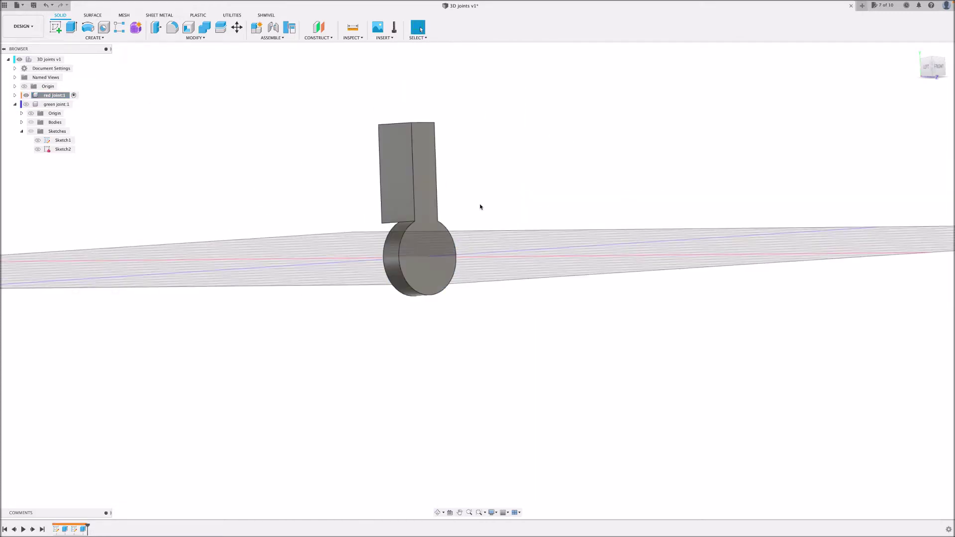
Step: Apply the Aluminum - Anodized Rough (Red) appearance to the red joint's body
key(a)
drag(812, 159, 384, 155)
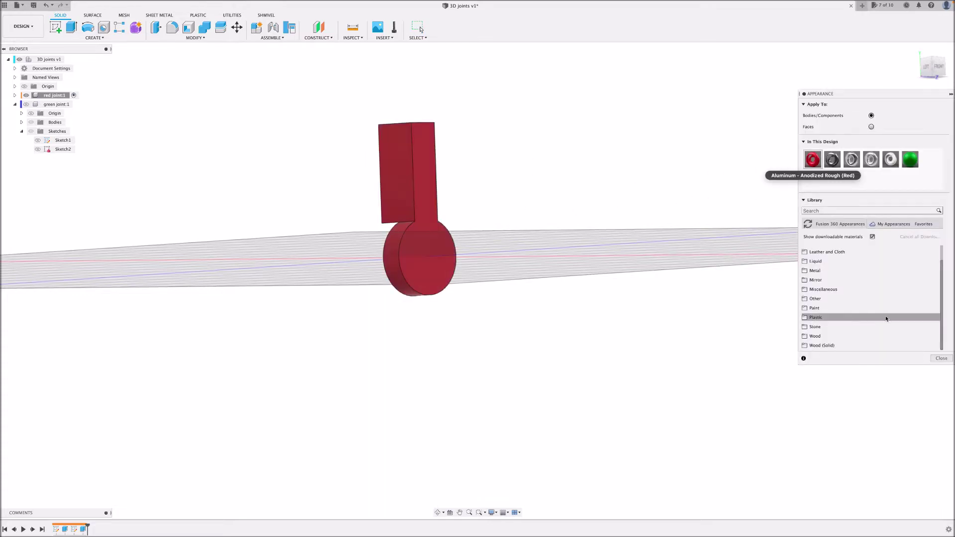
click(938, 360)
Step: Sketch a 7.8 mm diameter circle centred on the inner face of the red joint's disc
shift+middle_drag(552, 314, 616, 317)
key(c)
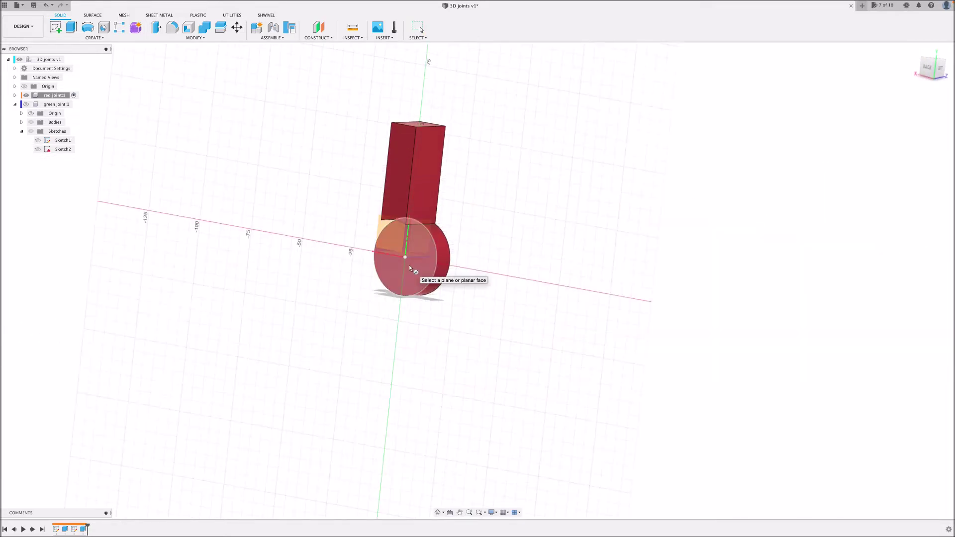
click(410, 265)
click(471, 273)
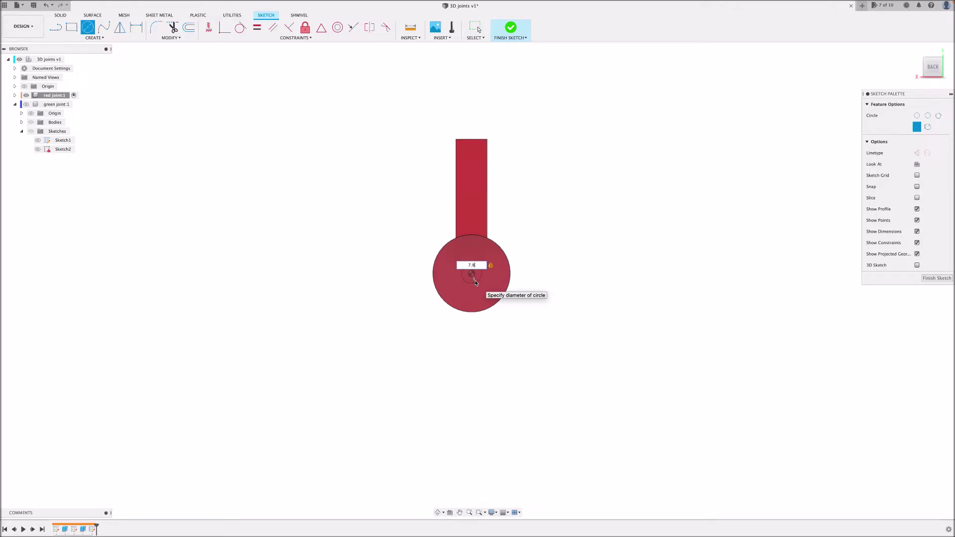
key(Return)
scroll(477, 282, up, 5)
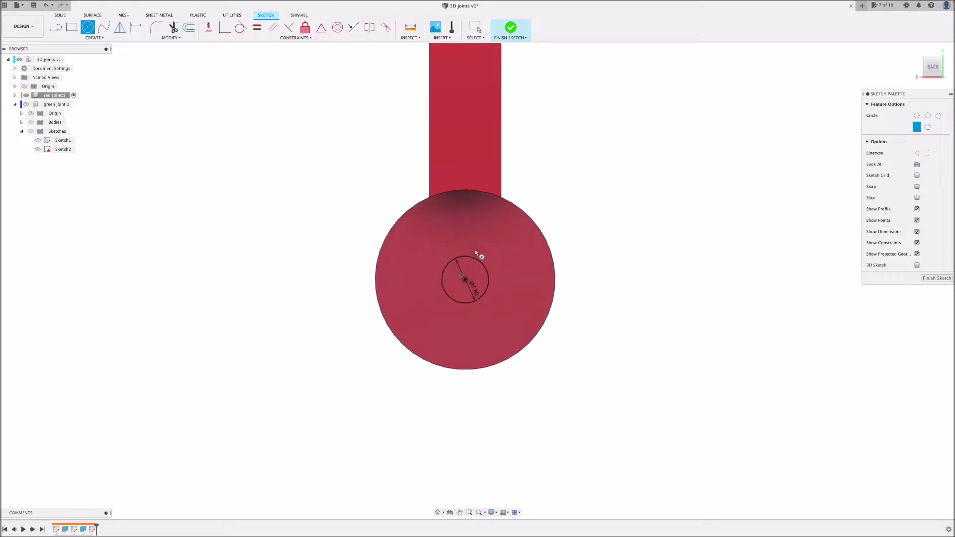
key(Escape)
Step: Extrude the 7.8 mm circle 7.9 mm outward as a pin joined to the red joint's disc
click(479, 288)
right_click(479, 288)
click(496, 280)
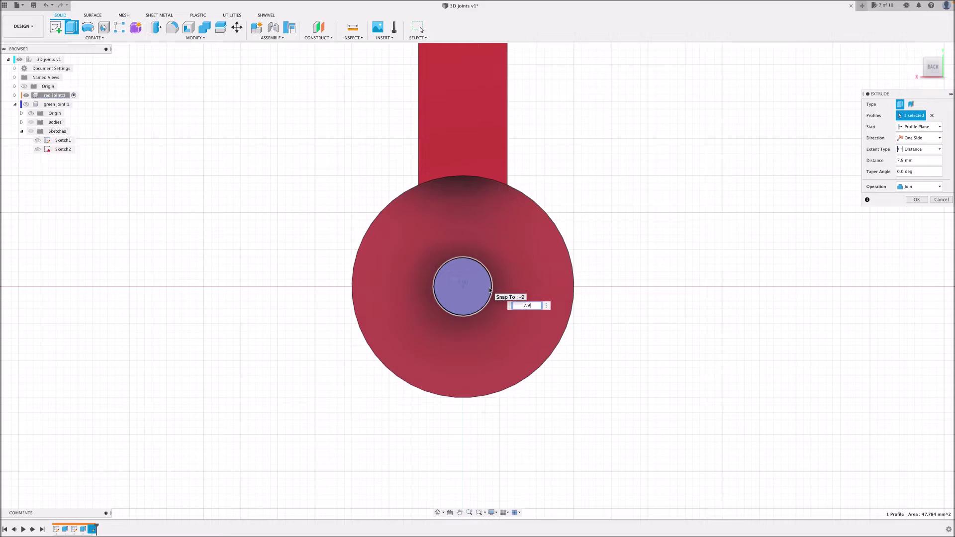
key(Return)
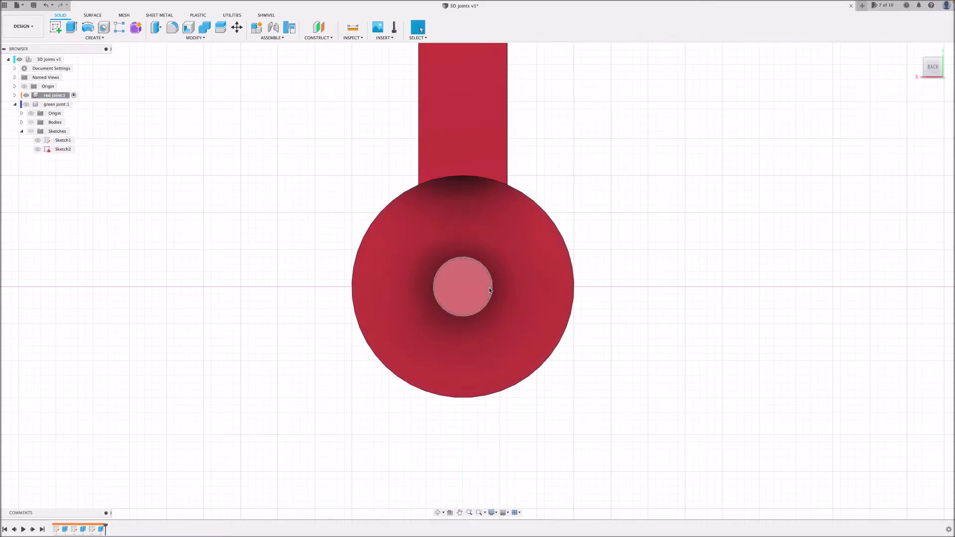
Step: Show the green joint again and make the top-level 3D joints assembly the active component
shift+middle_drag(486, 287, 285, 232)
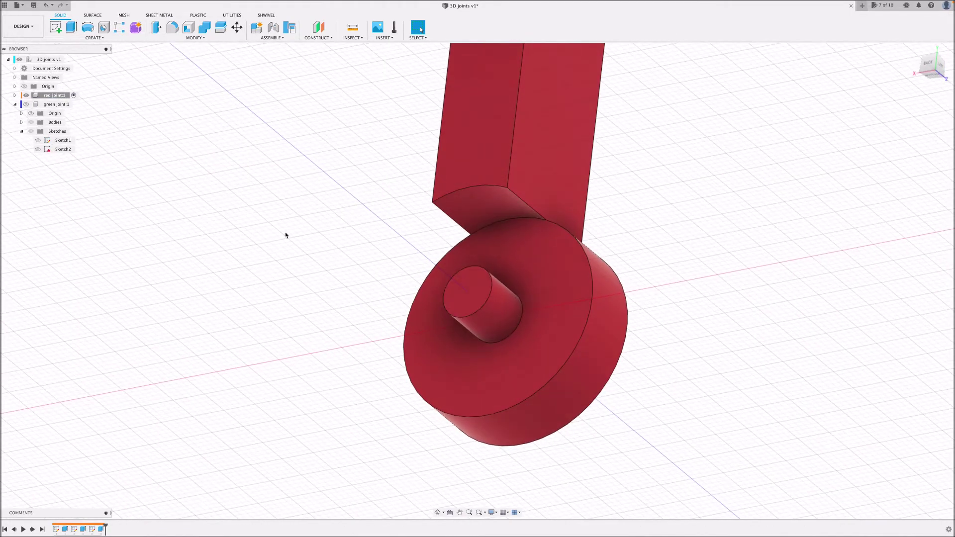
click(26, 104)
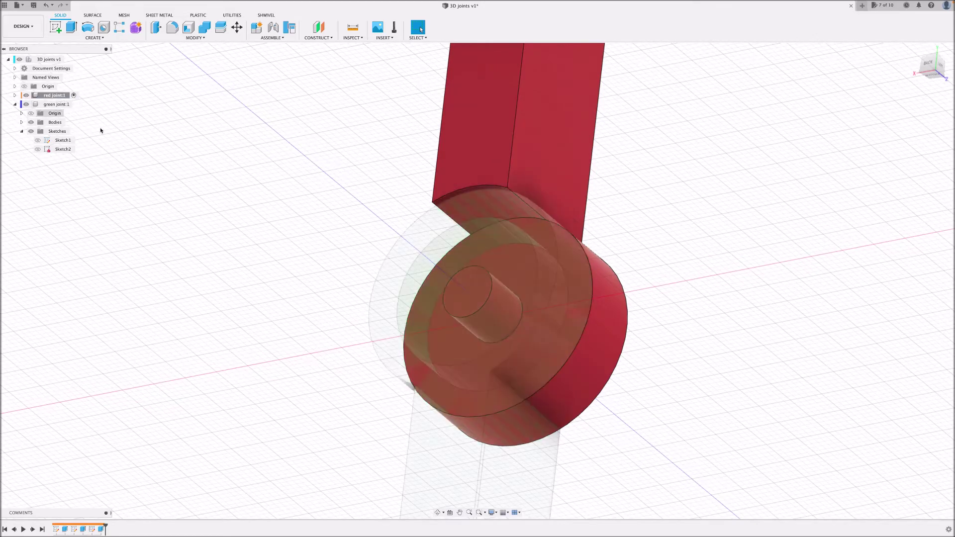
shift+middle_drag(244, 213, 210, 207)
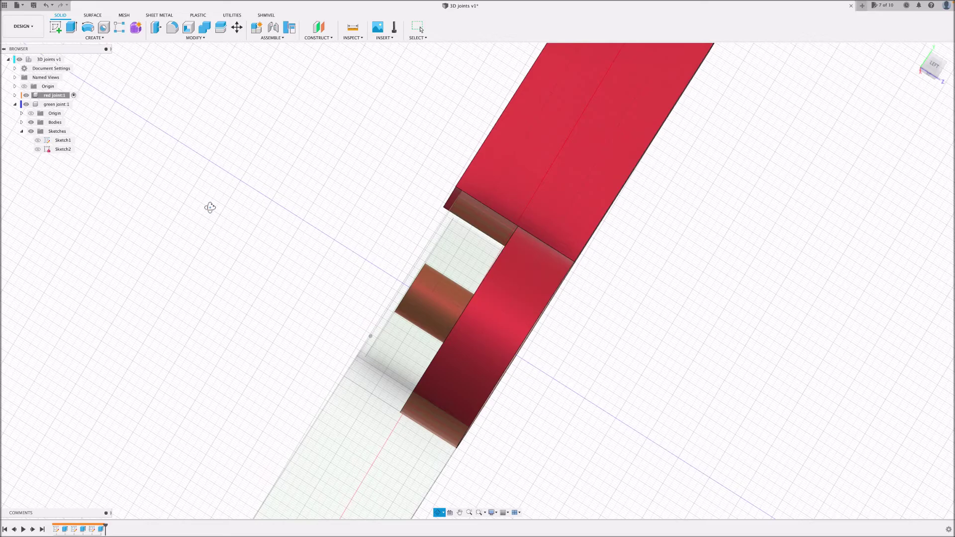
scroll(226, 185, down, 3)
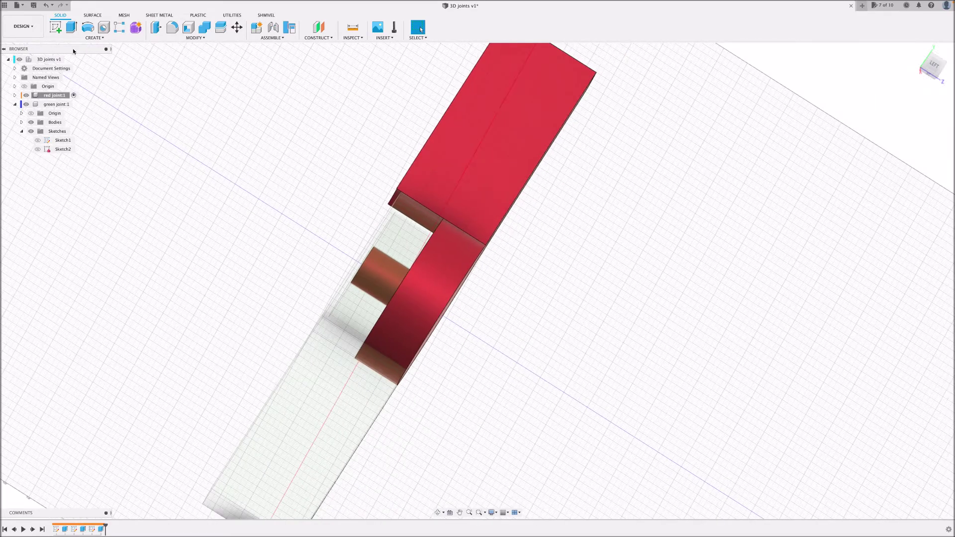
mouse_move(243, 170)
shift+middle_down()
mouse_move(269, 187)
mouse_move(239, 190)
mouse_move(258, 192)
mouse_move(243, 179)
shift+middle_up()
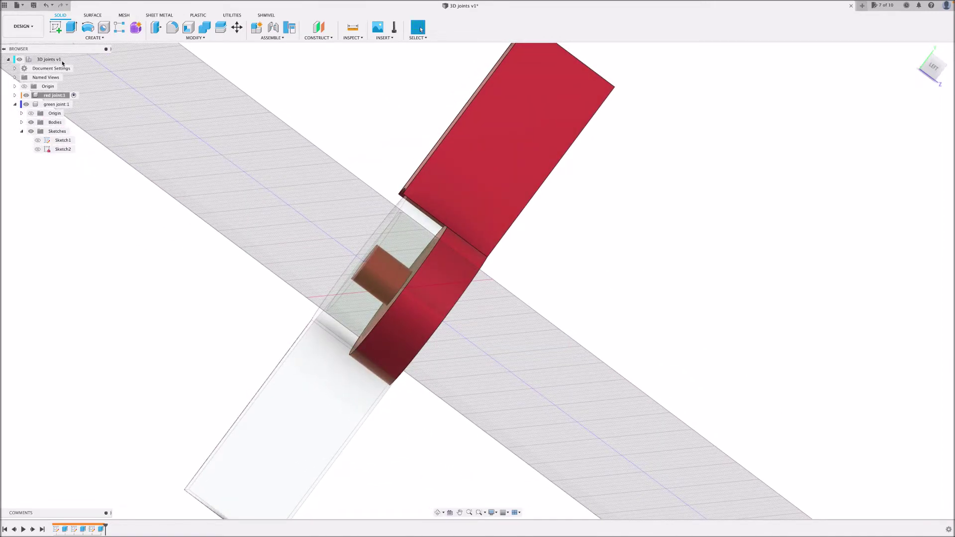
click(69, 59)
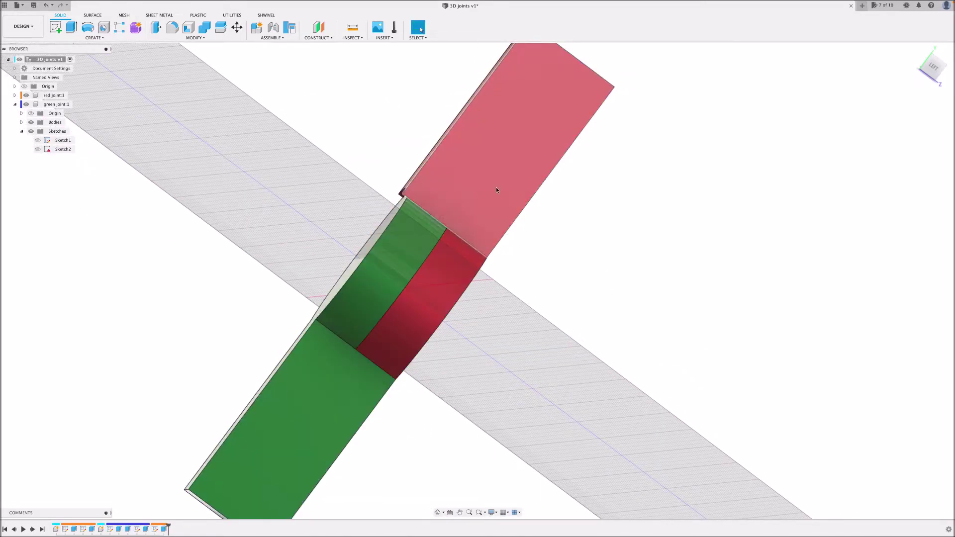
Step: Sketch a 4 mm diameter circle centred on the outer face of the red joint's disc
scroll(534, 270, down, 5)
shift+middle_drag(672, 294, 626, 272)
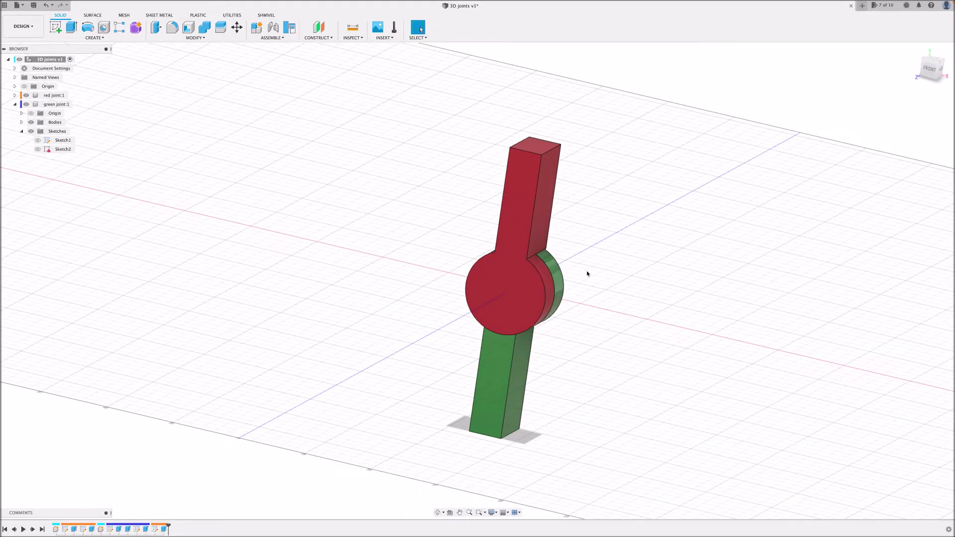
key(c)
click(528, 312)
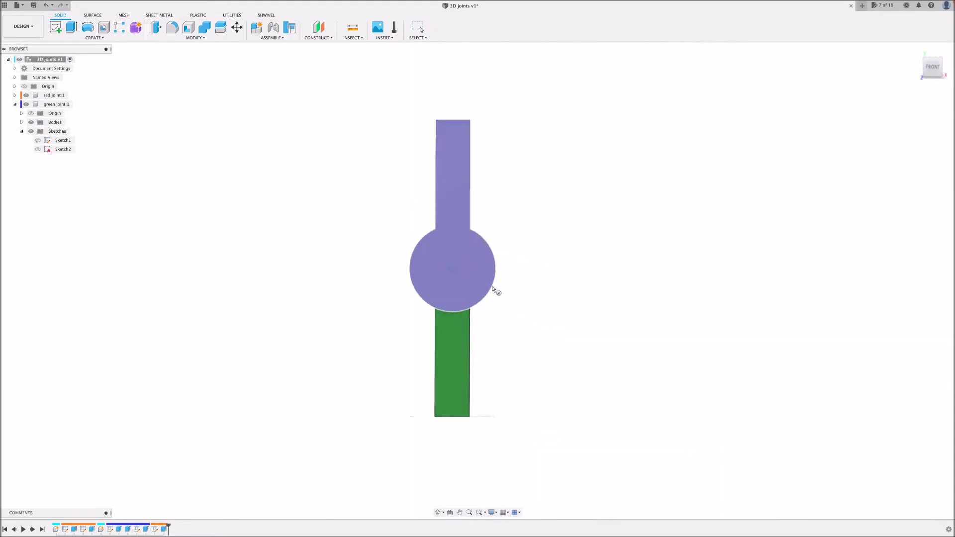
click(451, 269)
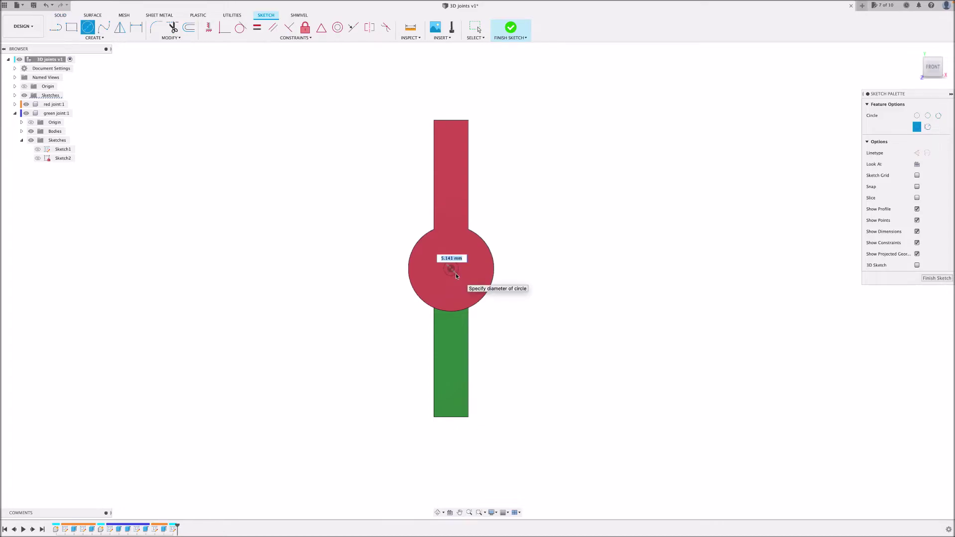
key(Return)
key(Escape)
scroll(446, 279, up, 8)
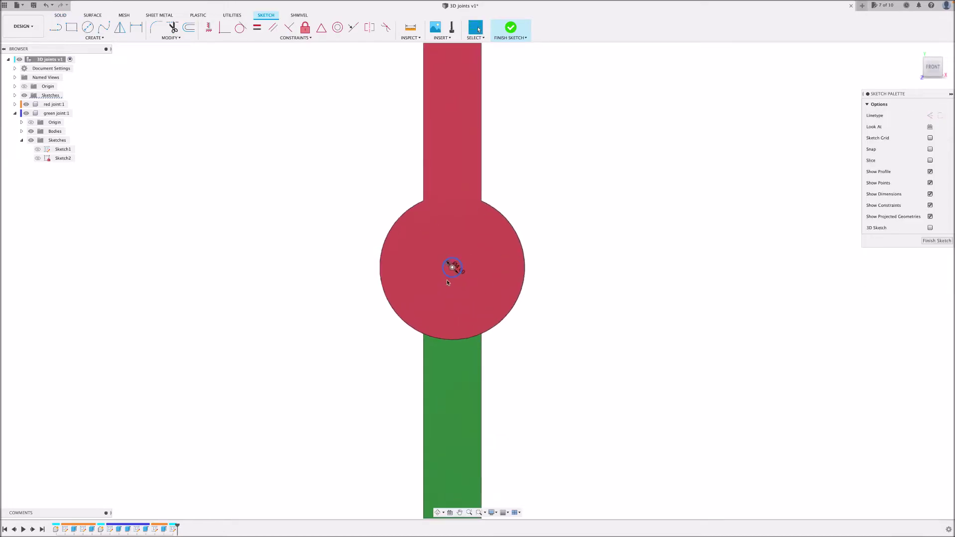
Step: Extrude the 4 mm circle as a cut through the red and green joint discs to make the centre hole
right_click(451, 255)
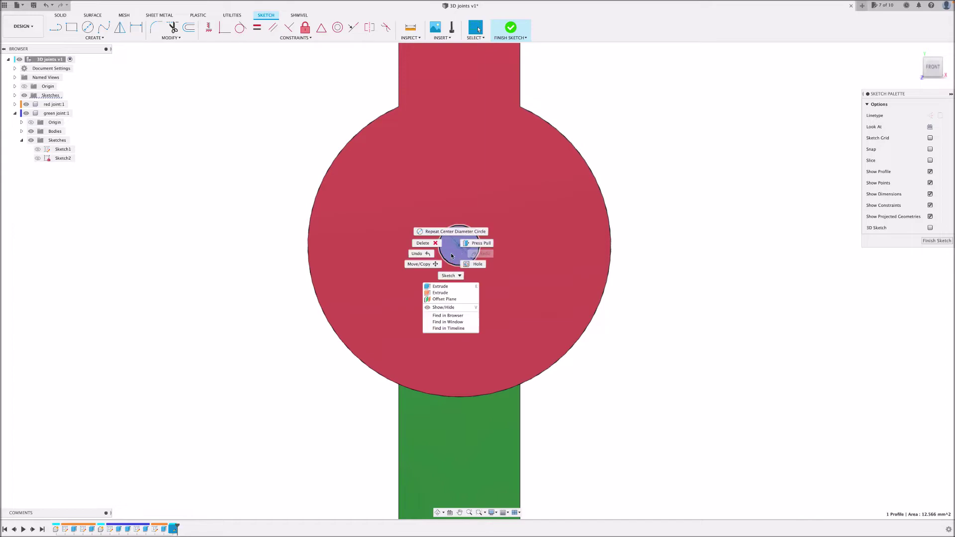
click(478, 243)
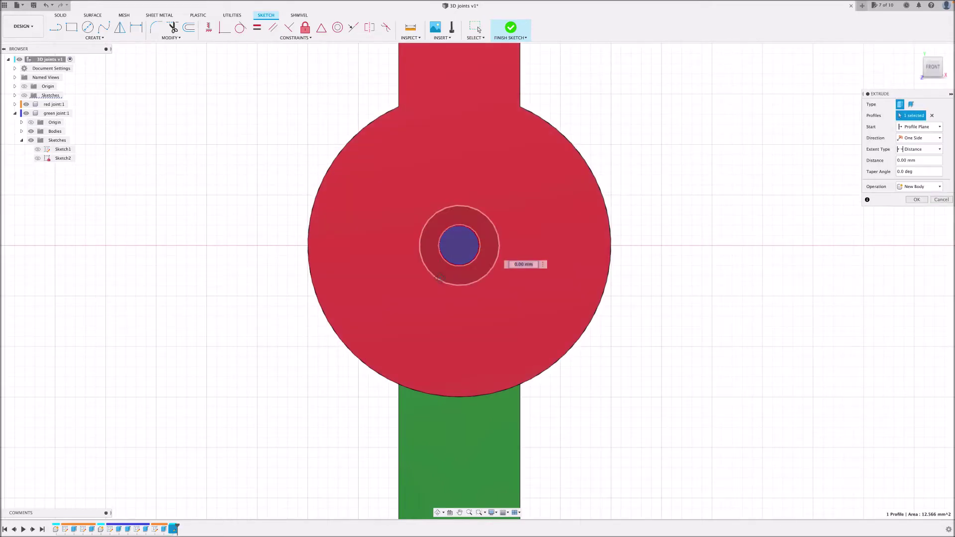
drag(462, 244, 787, 219)
click(920, 211)
shift+middle_drag(627, 217, 523, 199)
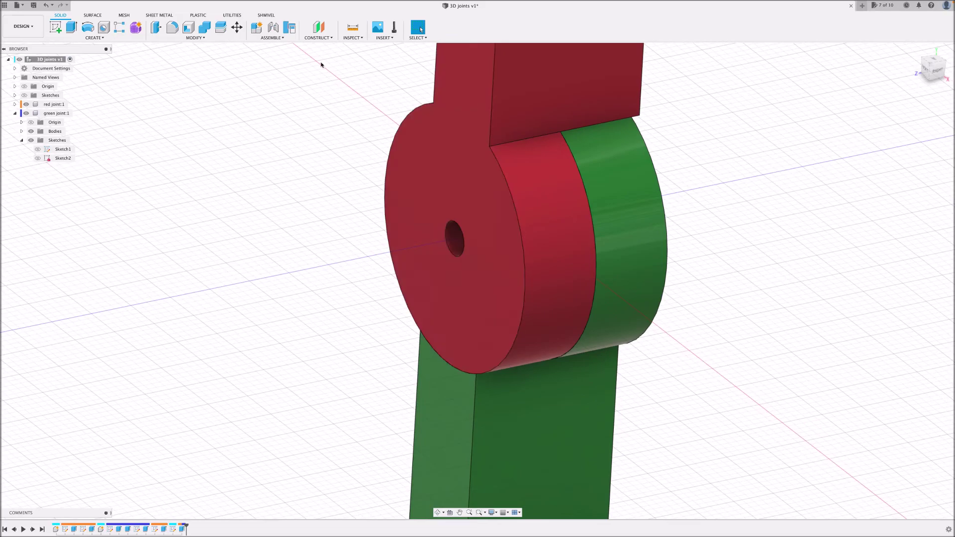
Step: Chamfer the centre hole's edge on the red disc's outer face with an equal distance of 3 mm
click(189, 38)
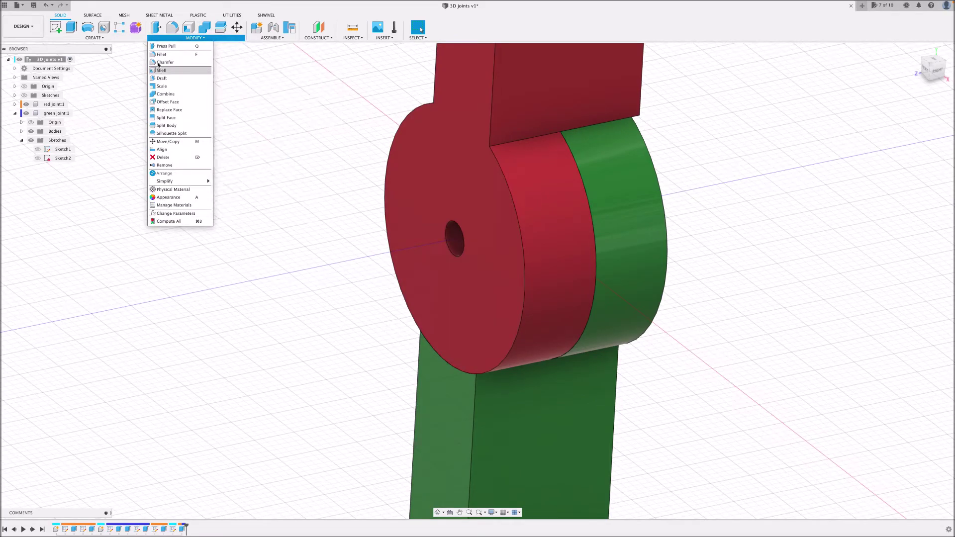
click(165, 66)
click(457, 256)
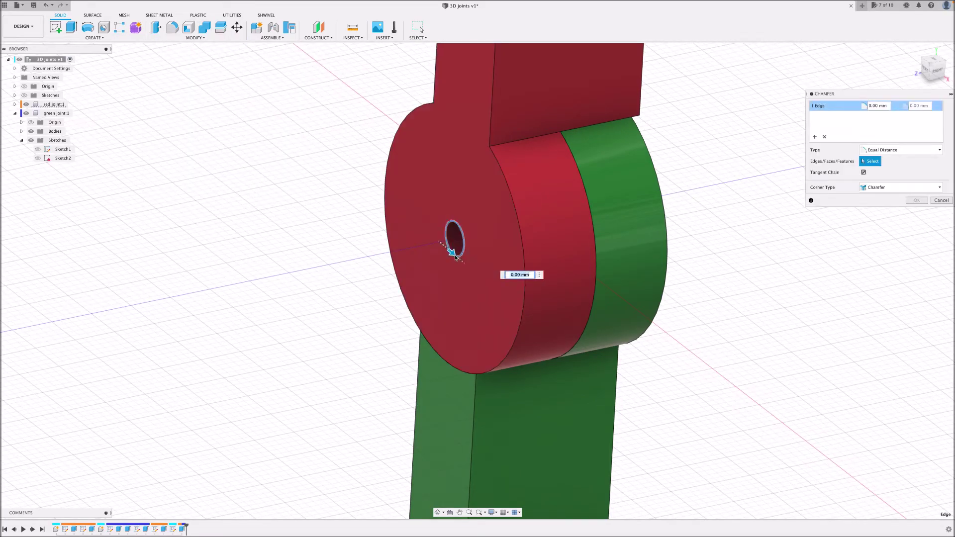
text(4)
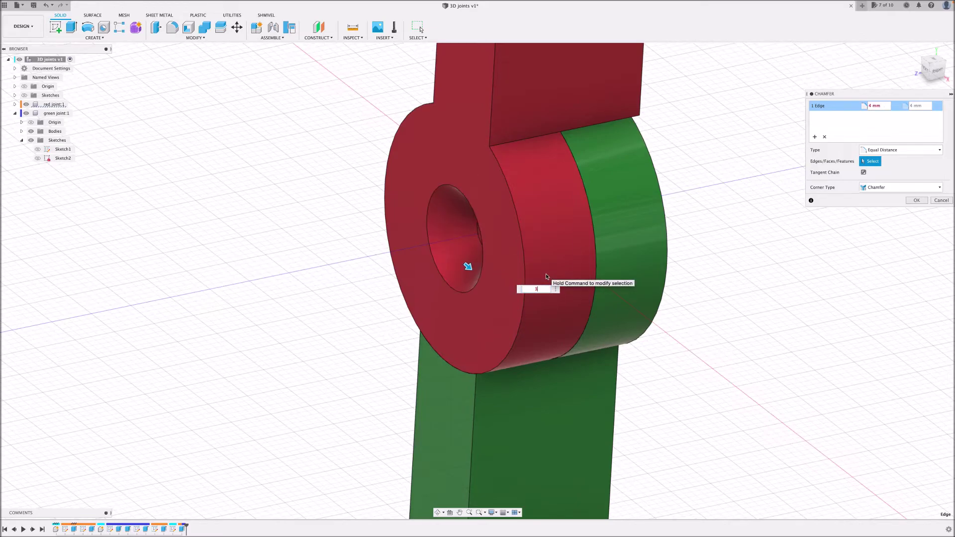
text(3)
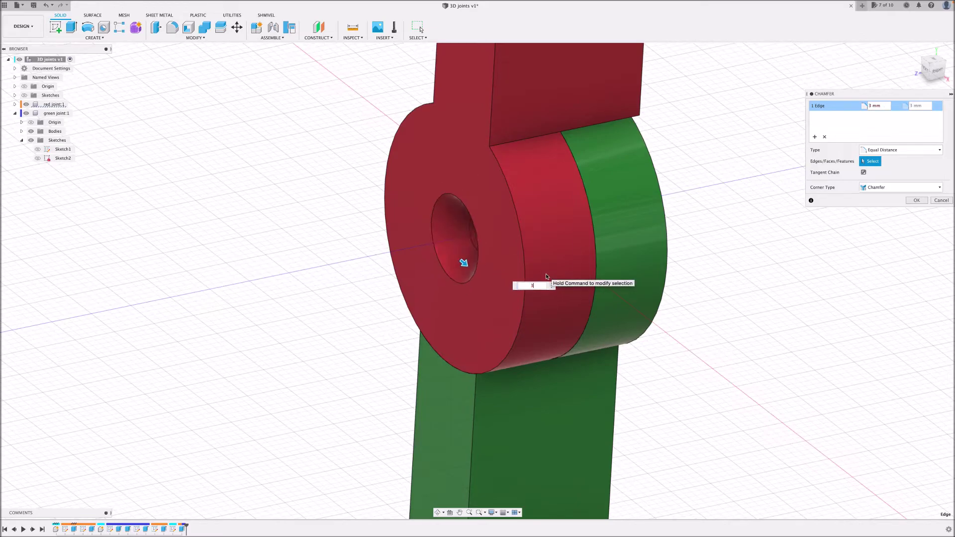
click(916, 200)
scroll(616, 221, down, 4)
shift+middle_drag(669, 260, 550, 262)
scroll(297, 207, down, 4)
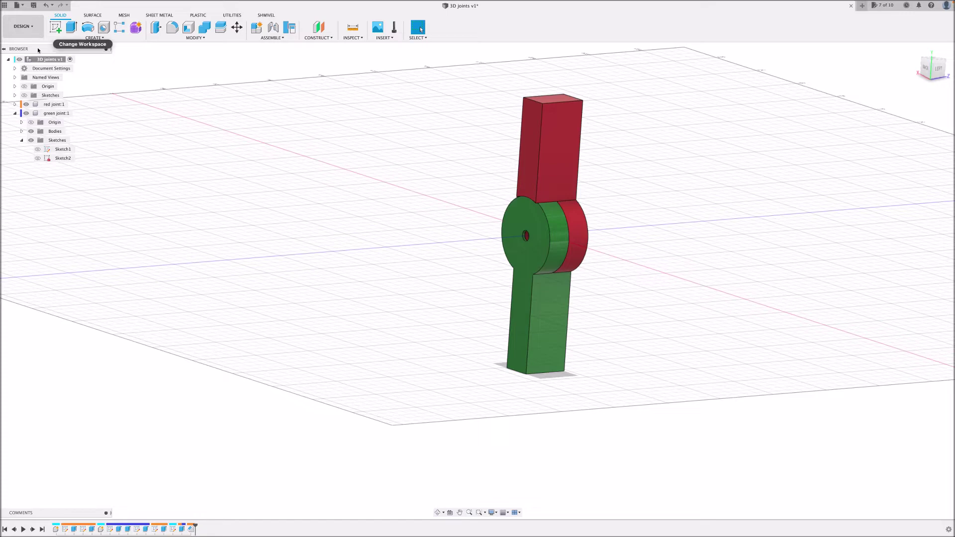
Step: Create and activate a new internal component named "bearing" under the top-level 3D joints assembly
click(45, 61)
right_click(45, 61)
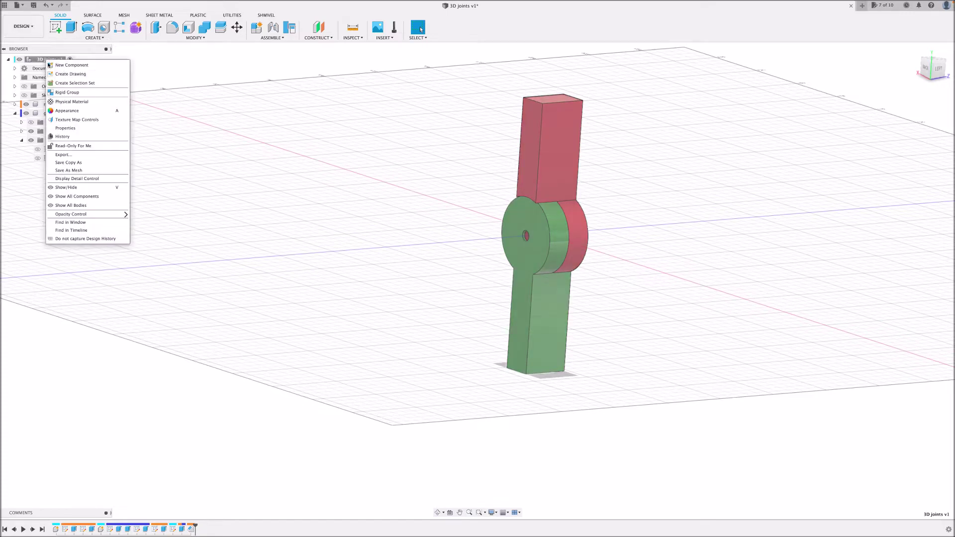
click(65, 65)
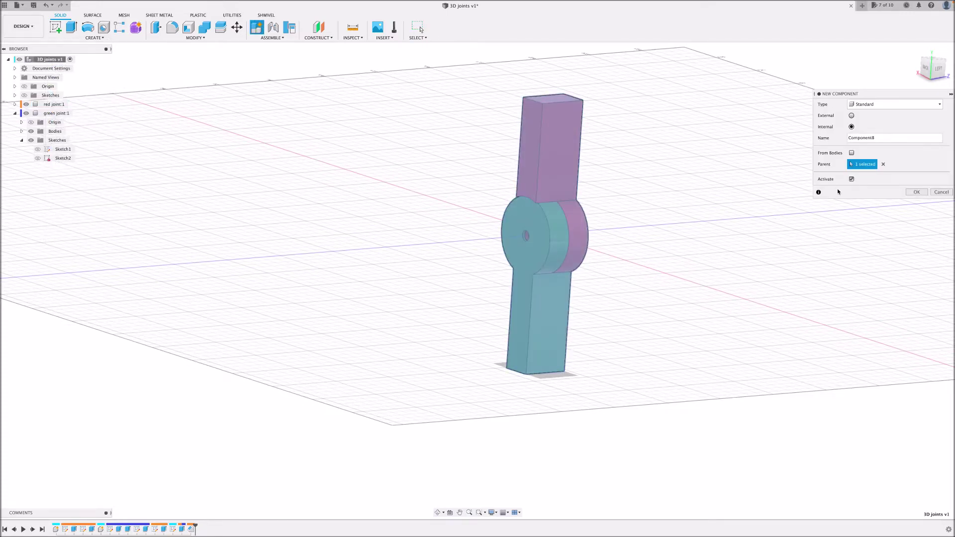
click(879, 140)
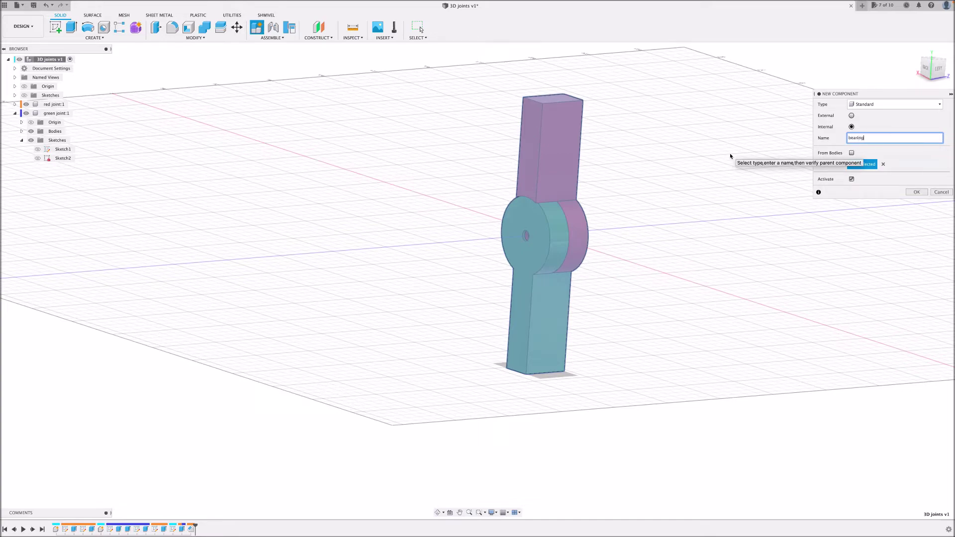
text(bearing)
key(Return)
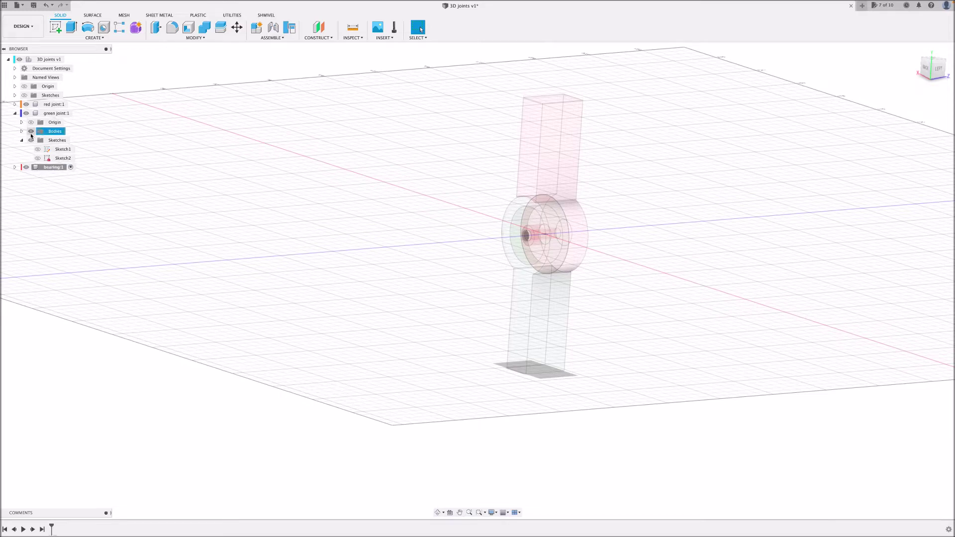
Step: Hide the green joint and sketch a 22 mm diameter circle centred on the inner face of the red joint's disc
click(26, 113)
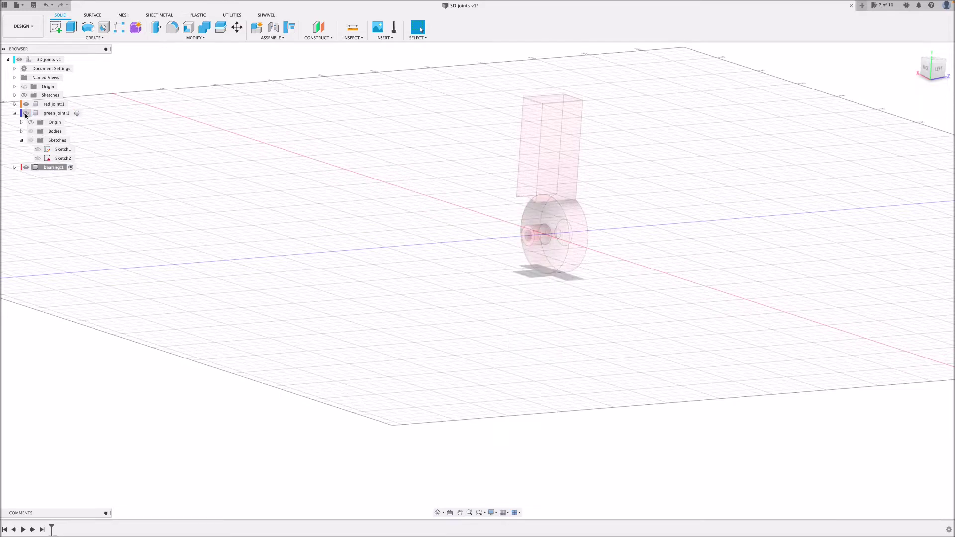
key(c)
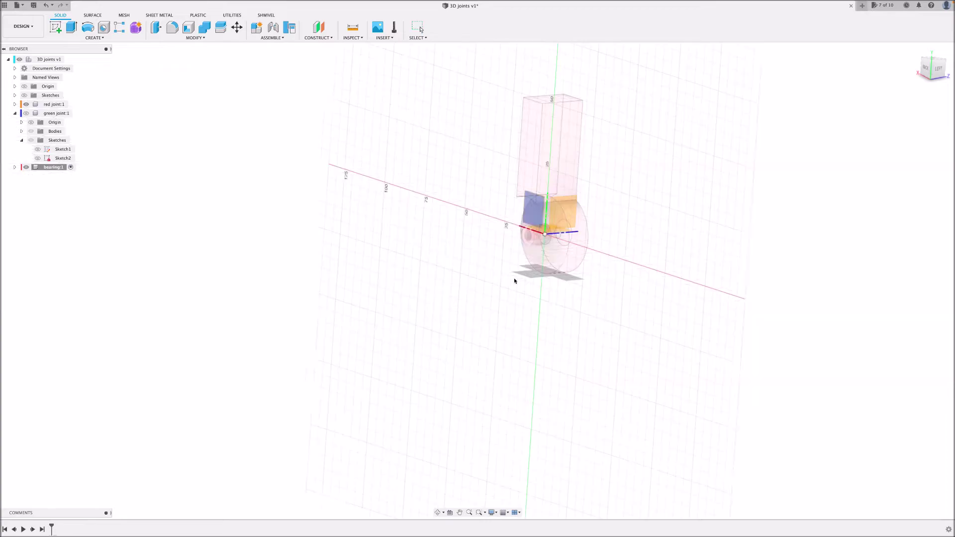
click(556, 256)
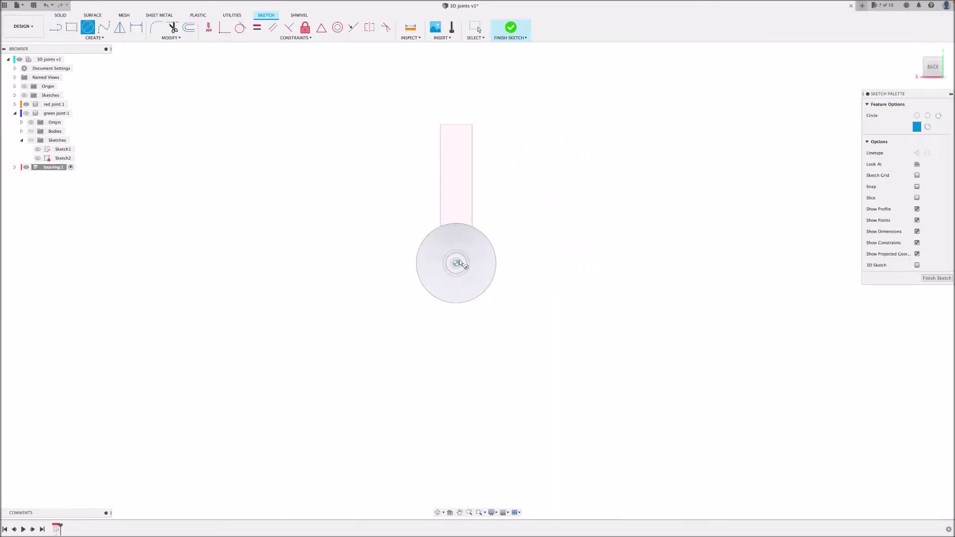
click(457, 264)
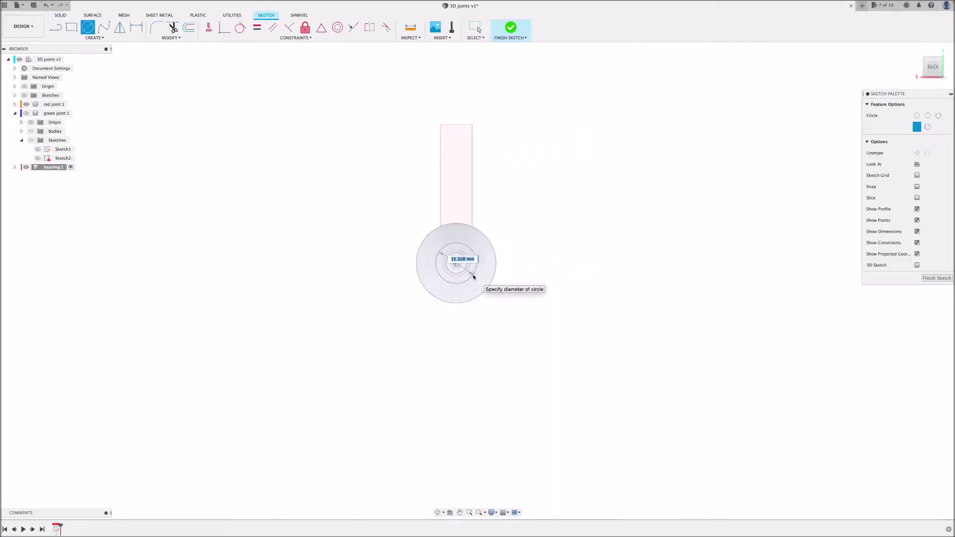
text(22)
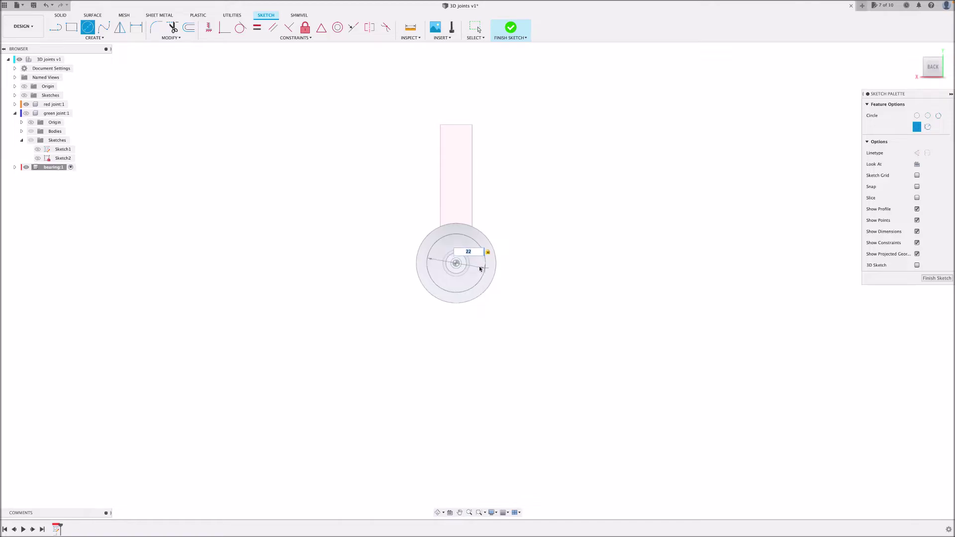
key(Return)
scroll(467, 285, up, 3)
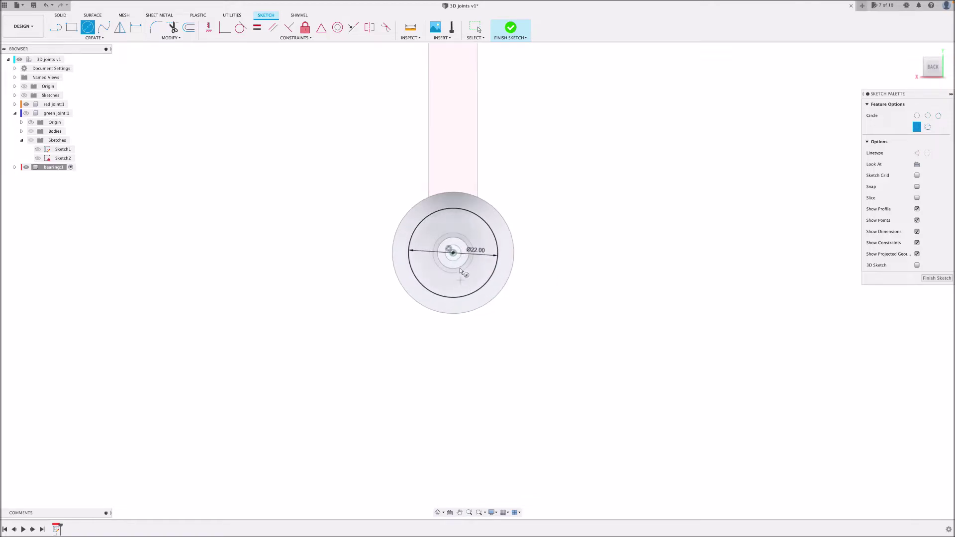
Step: Add a concentric 8 mm diameter circle inside the 22 mm circle and finish the sketch
click(453, 253)
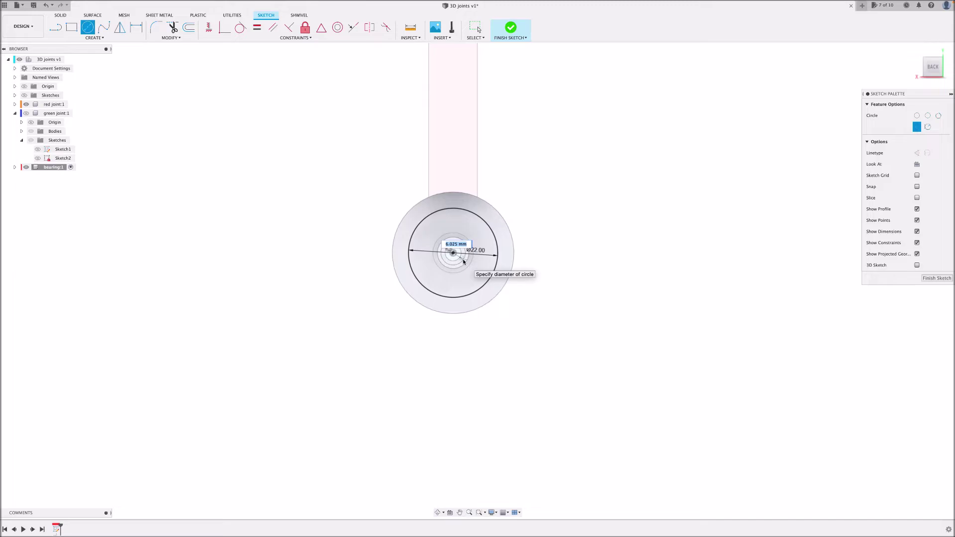
text(8)
key(Return)
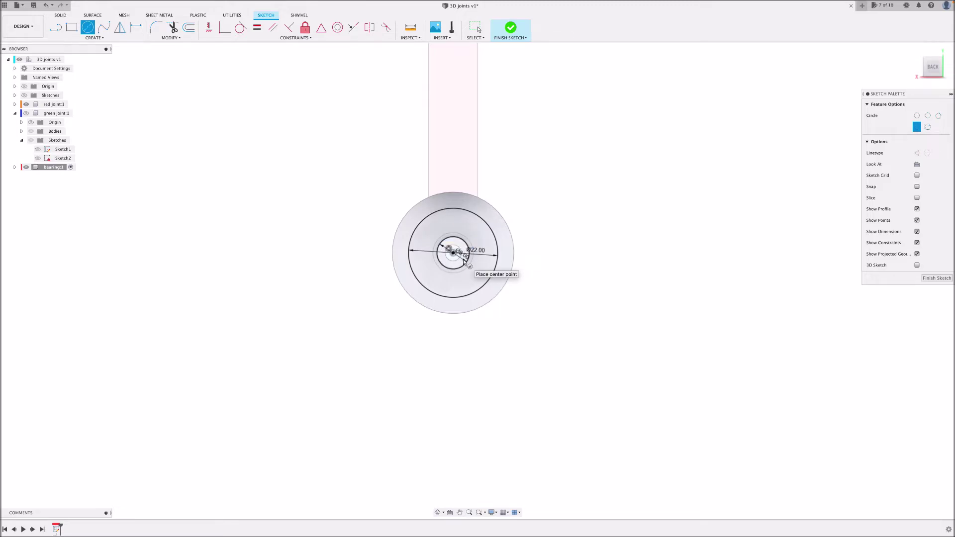
scroll(463, 262, up, 4)
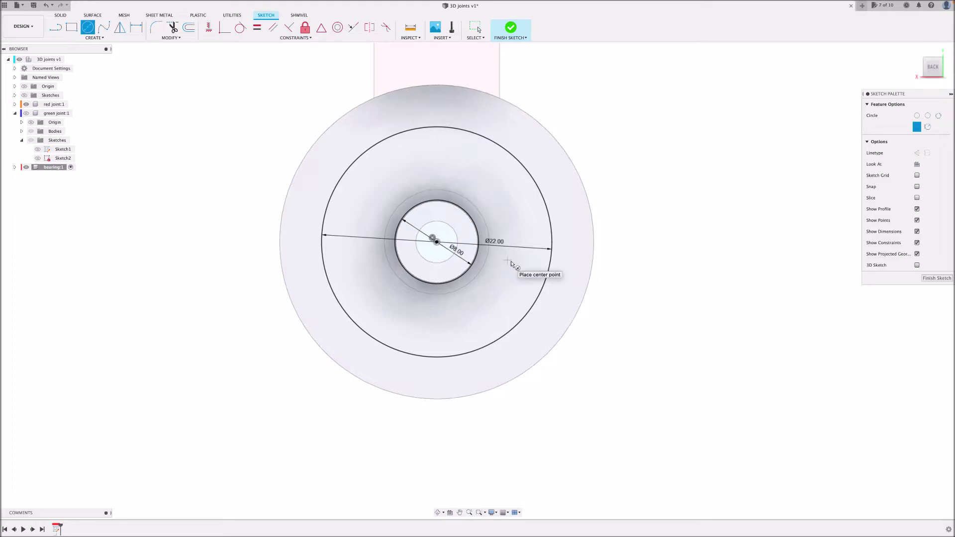
click(936, 278)
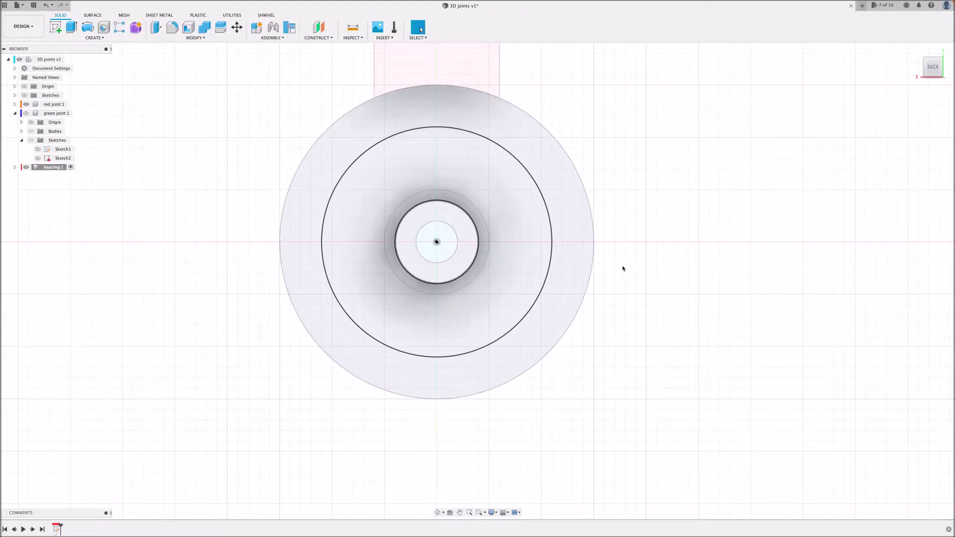
Step: Extrude the ring between the 22 mm and 8 mm circles 8 mm as a new body
click(510, 267)
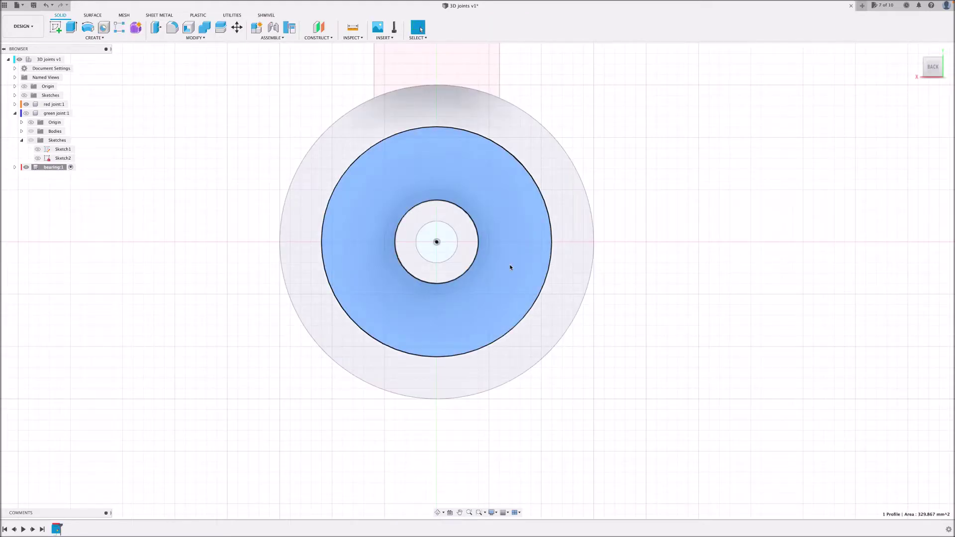
right_click(510, 267)
click(527, 259)
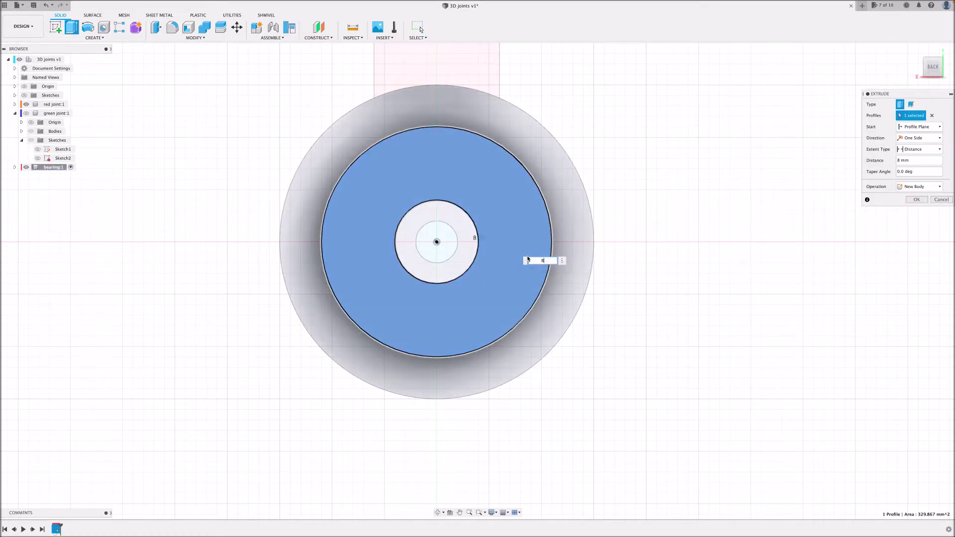
shift+middle_drag(775, 288, 691, 292)
click(909, 201)
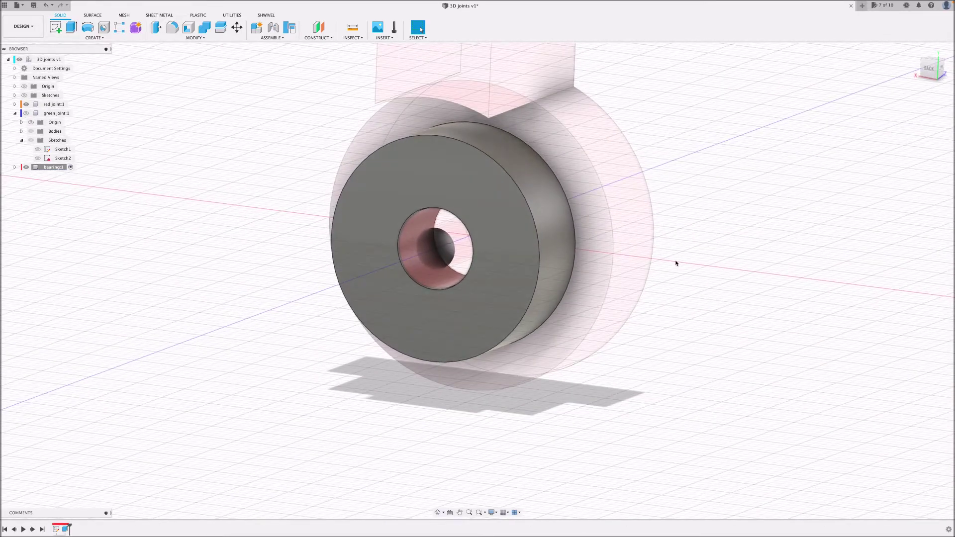
Step: On the bearing's front face, sketch offsets of the bore edge 1 mm outward and the outer edge 1 mm inward
key(o)
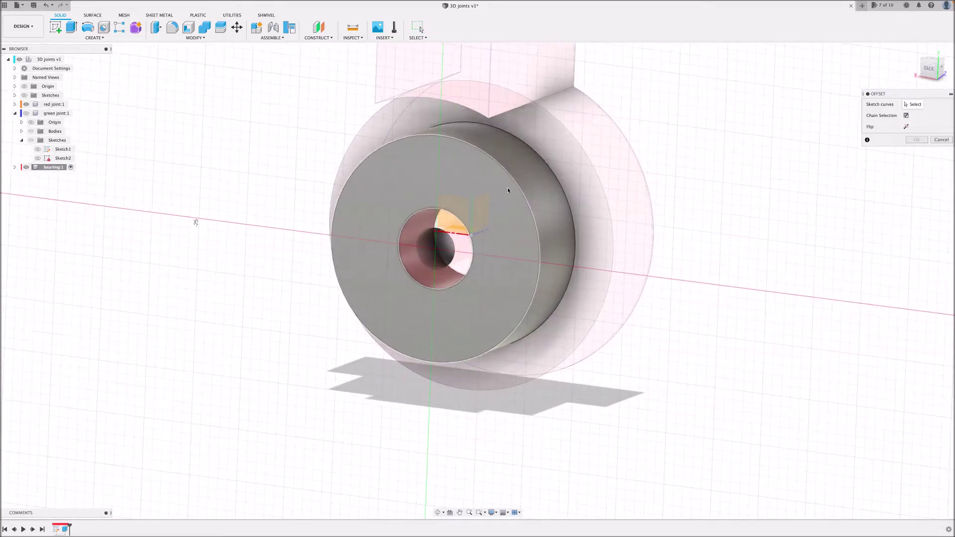
click(507, 188)
click(426, 311)
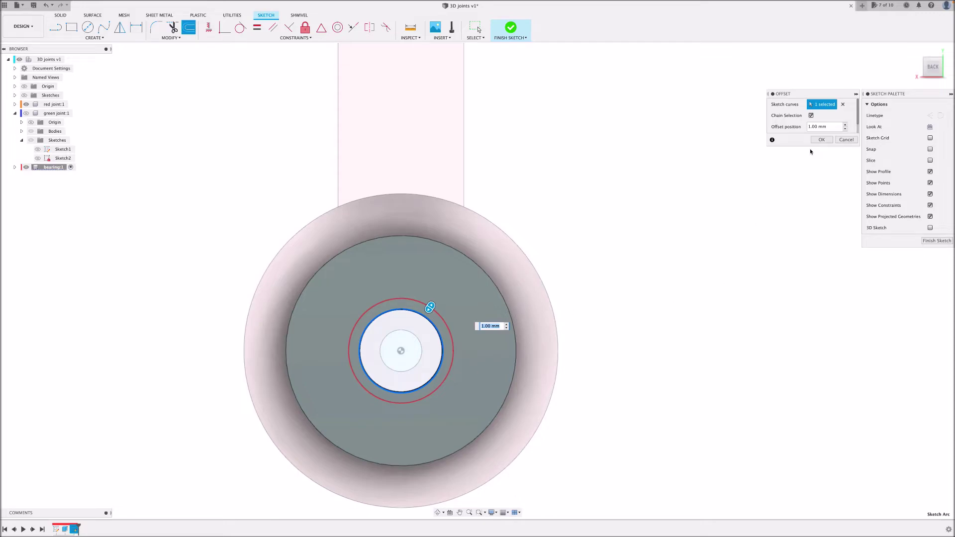
click(821, 139)
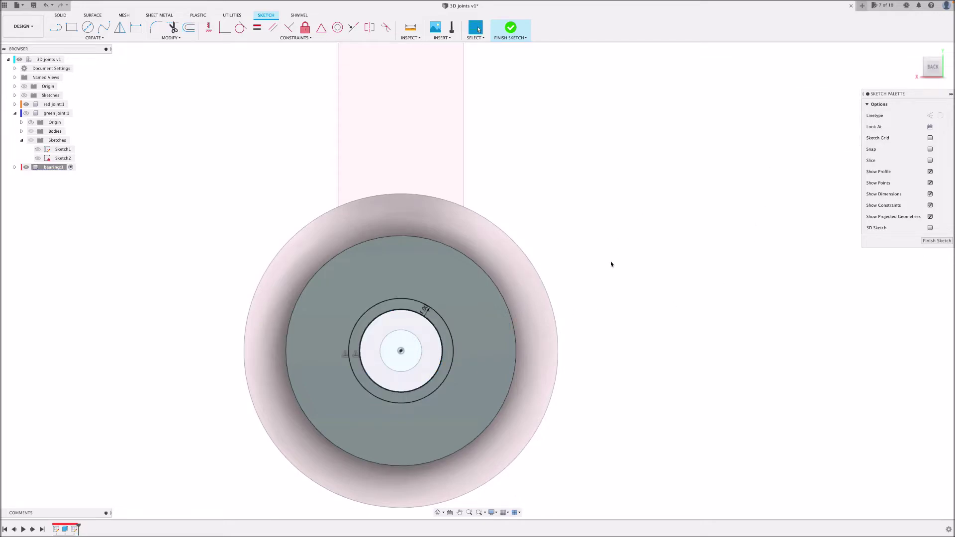
key(o)
click(448, 243)
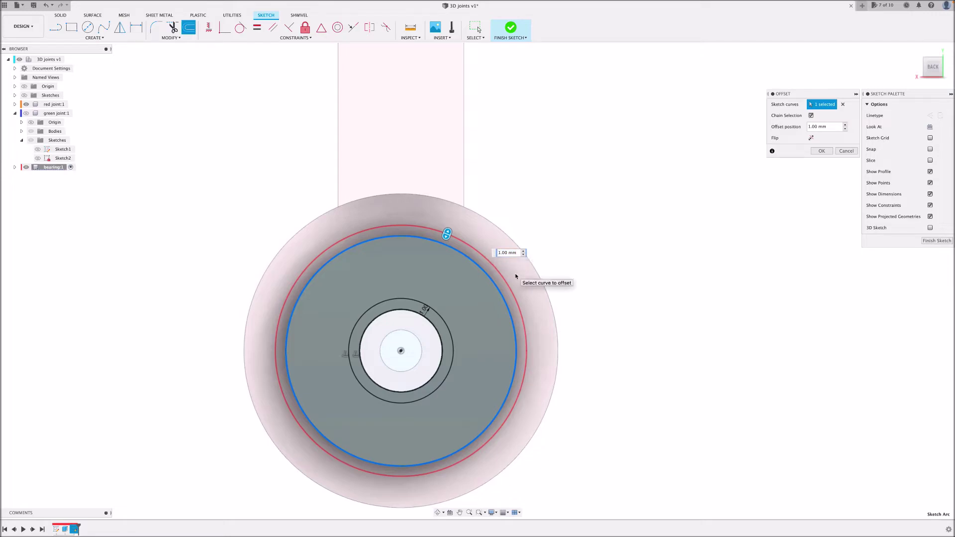
text(-)
key(Return)
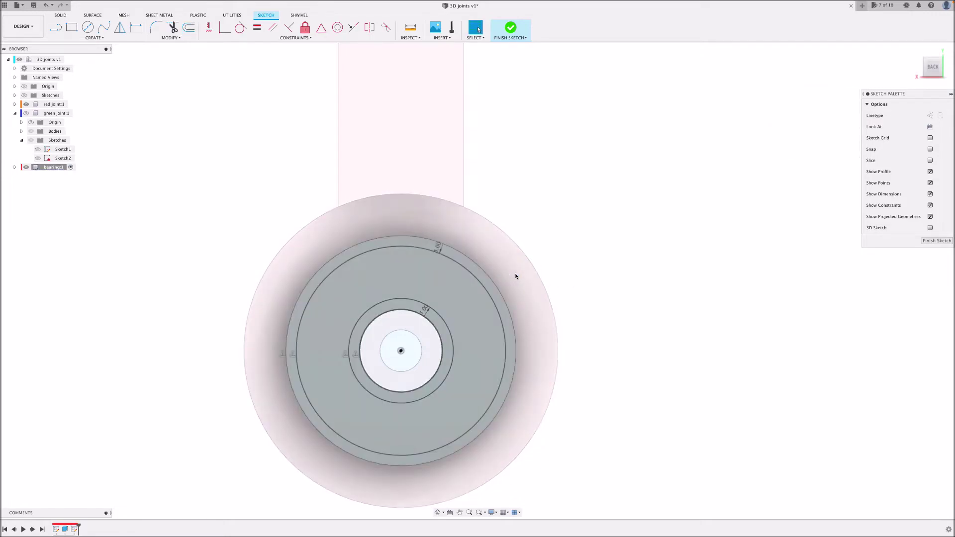
Step: Cut the ring between the two offset circles 0.2 mm deep into the bearing's front face
shift+middle_drag(513, 300, 500, 319)
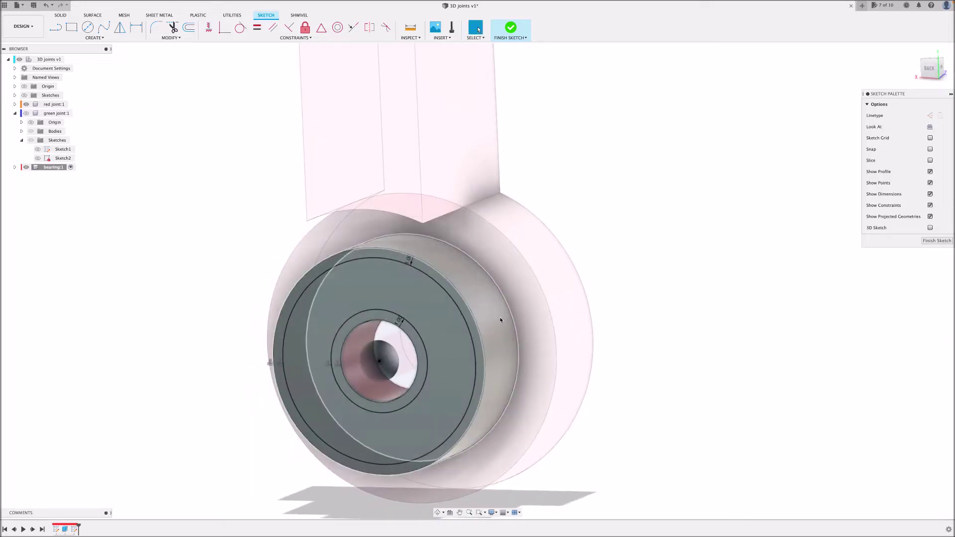
click(448, 319)
right_click(449, 319)
click(463, 309)
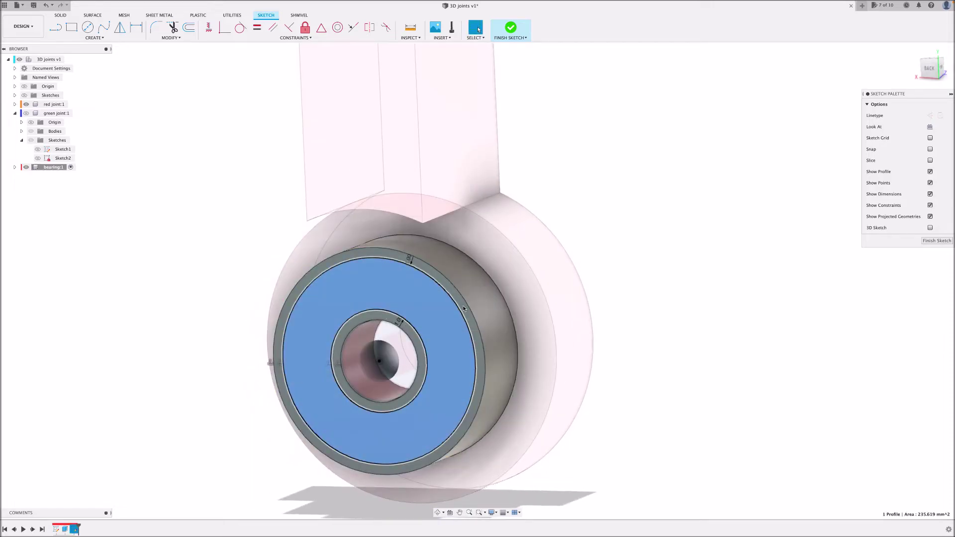
text(-.2)
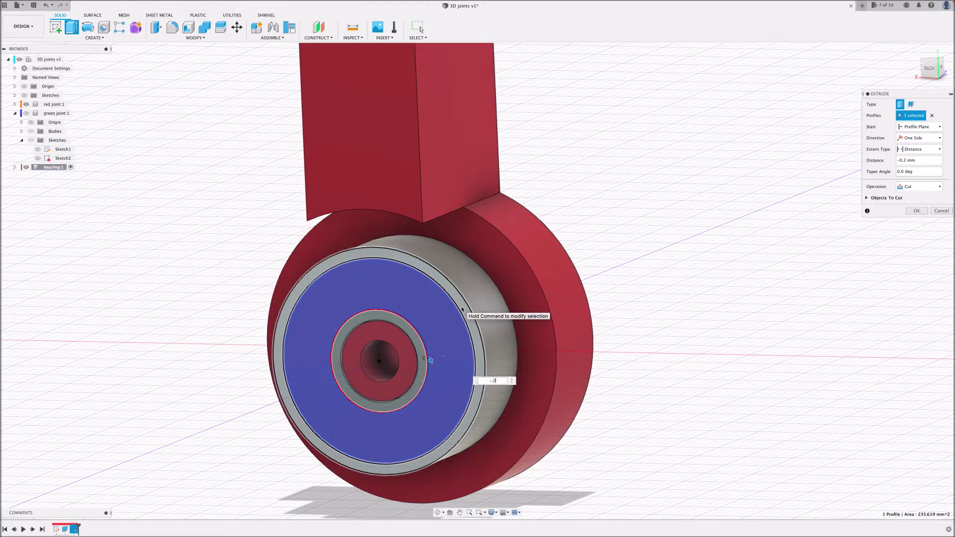
shift+middle_drag(475, 315, 449, 291)
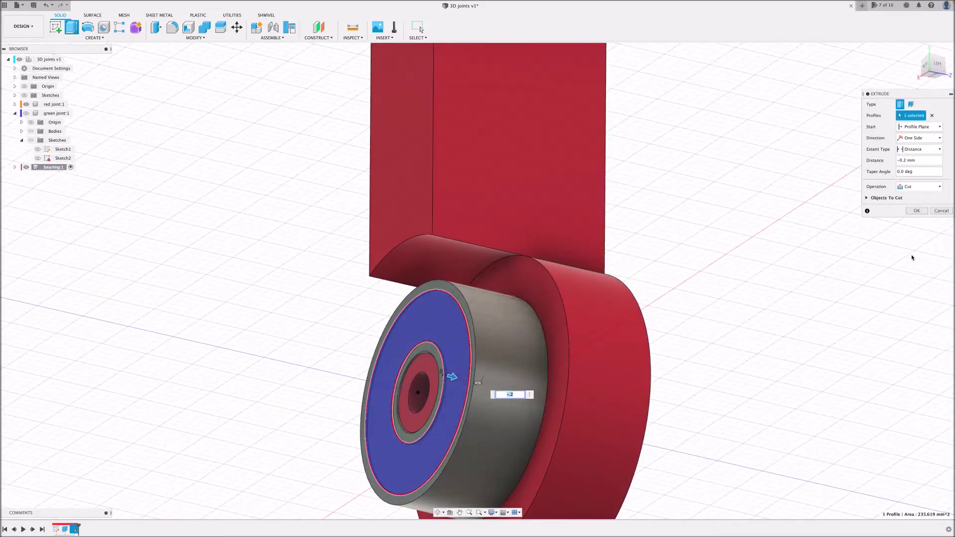
click(917, 211)
shift+middle_drag(684, 265, 685, 254)
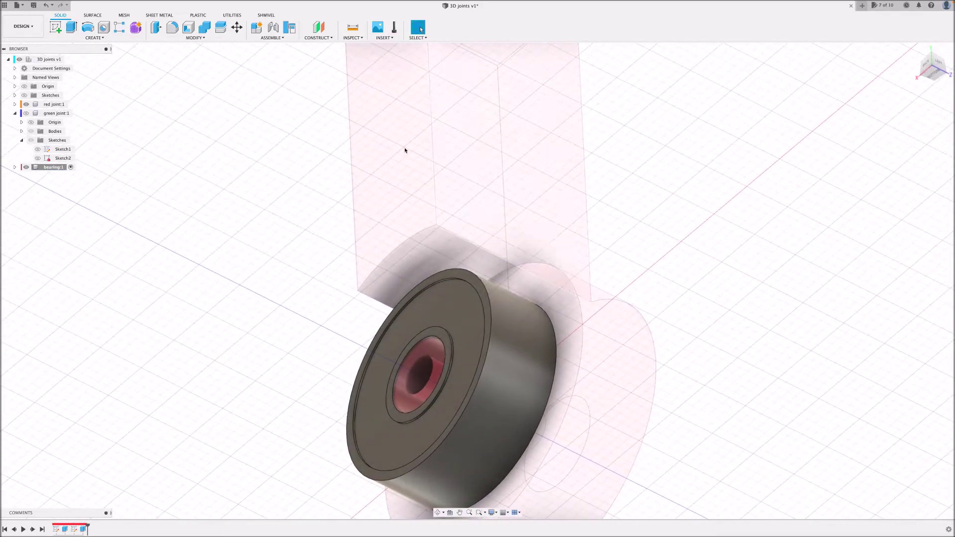
Step: Chamfer the inner and outer circular edges of the recess on the bearing's front face by 0.2 mm
click(204, 38)
click(167, 70)
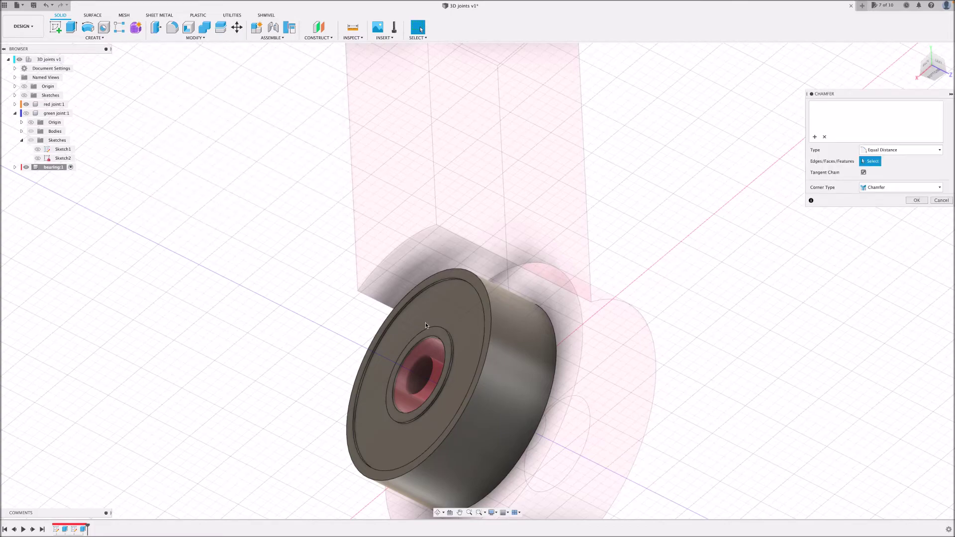
scroll(428, 328, up, 5)
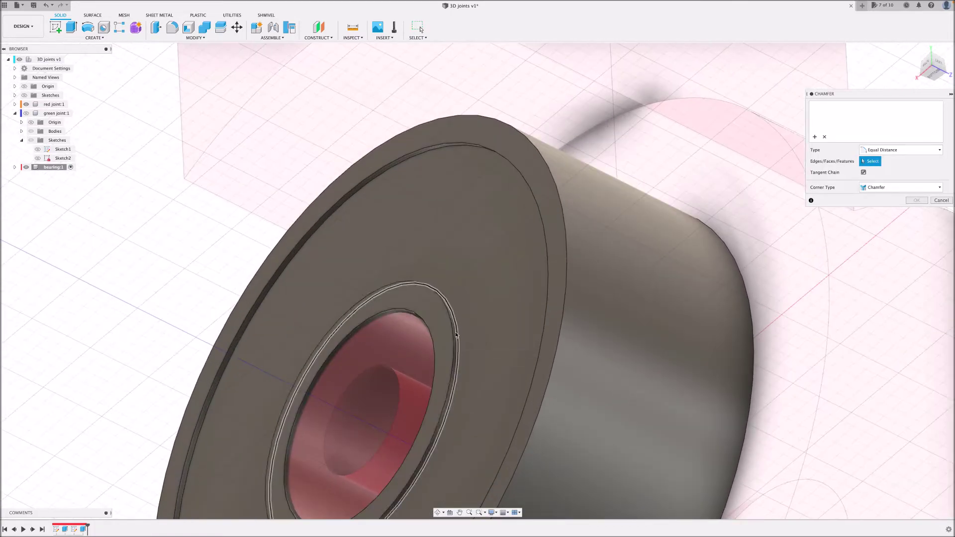
click(457, 335)
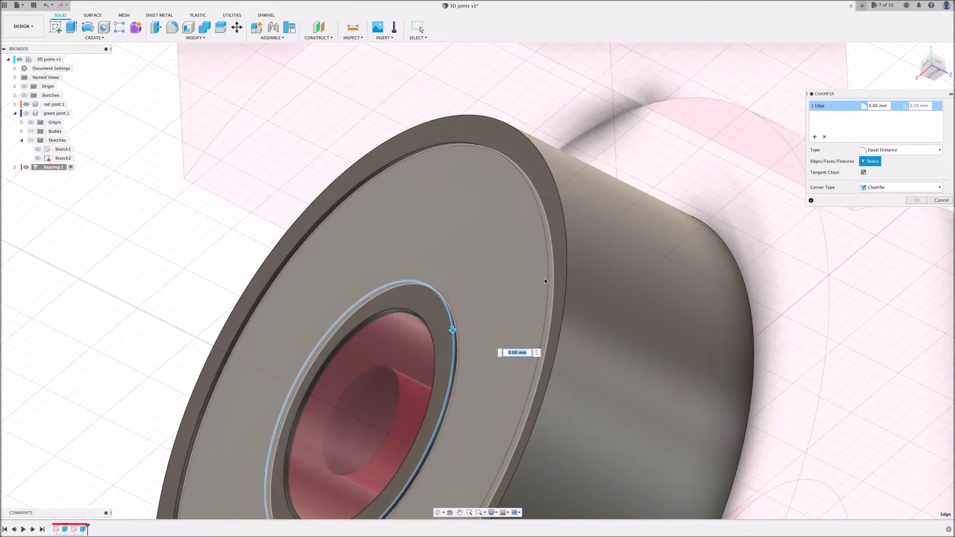
click(557, 297)
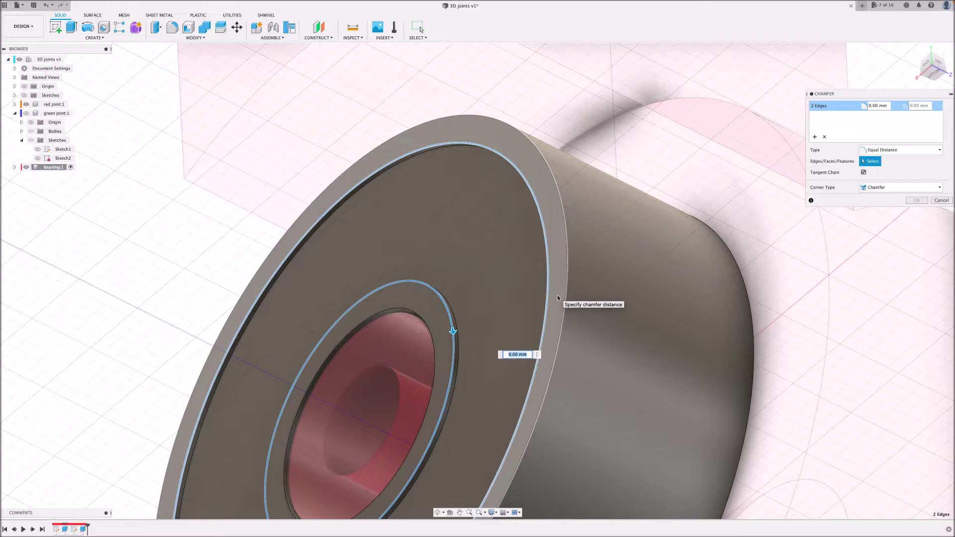
shift+middle_drag(557, 298, 479, 333)
text(1)
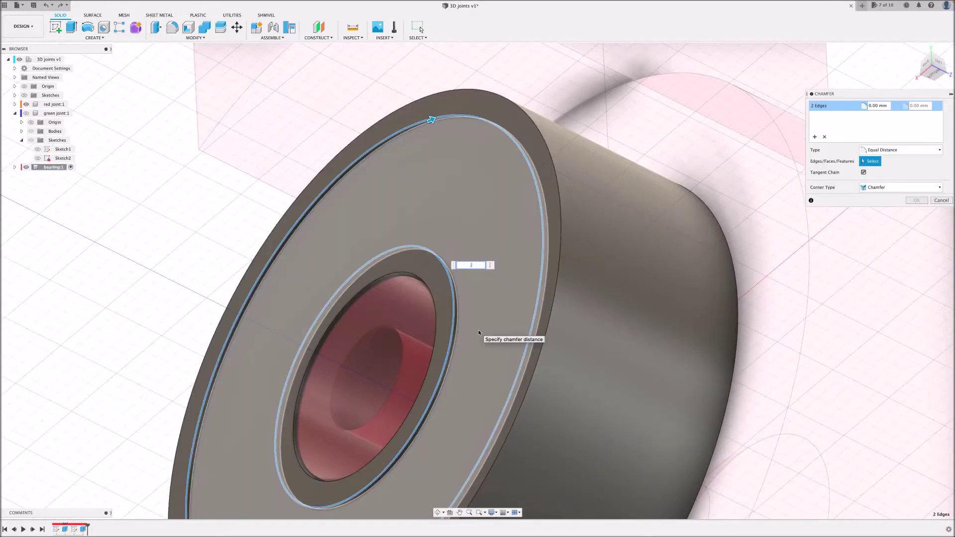
text(2)
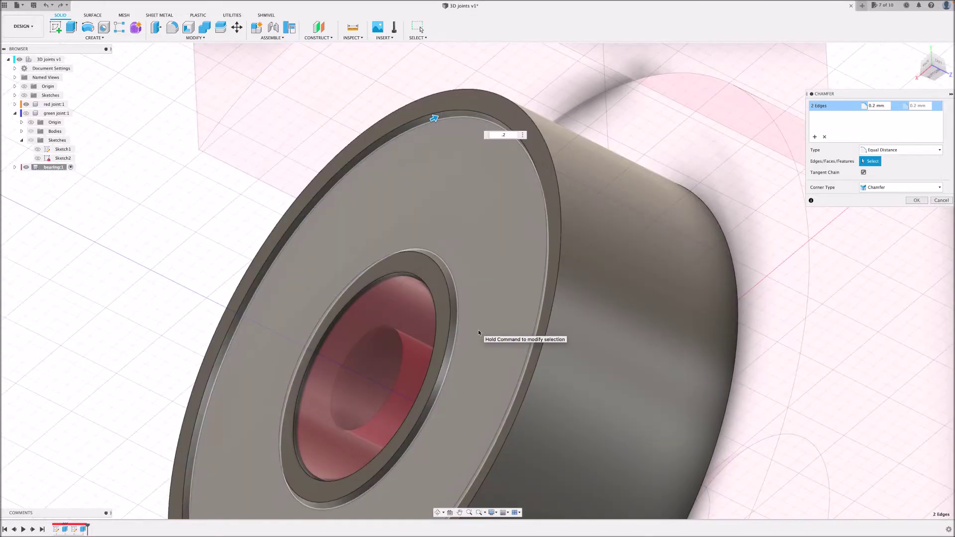
scroll(478, 331, down, 3)
shift+middle_drag(482, 358, 475, 332)
click(917, 201)
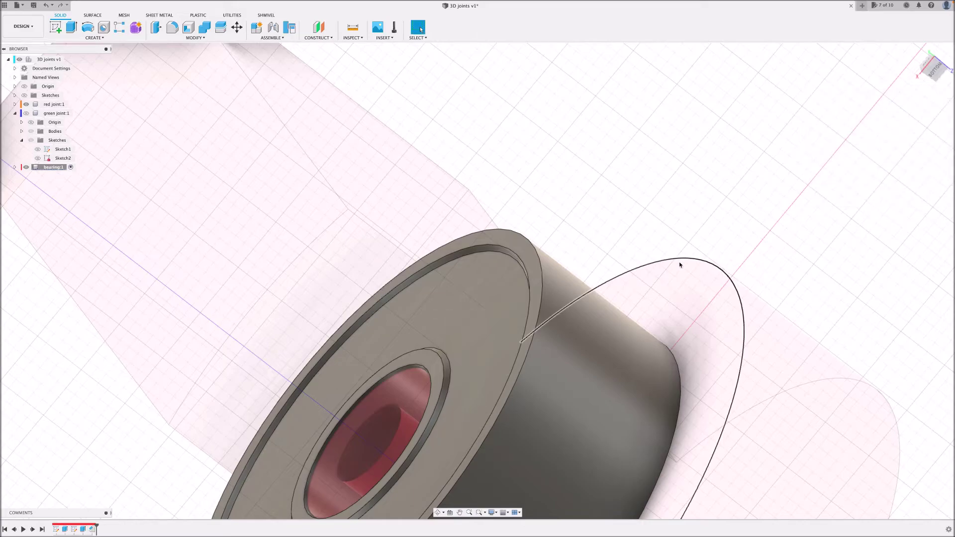
Step: Find the brass materials in the appearance library and apply Brass - Polished to the bearing
scroll(653, 261, down, 5)
shift+middle_drag(652, 333, 645, 365)
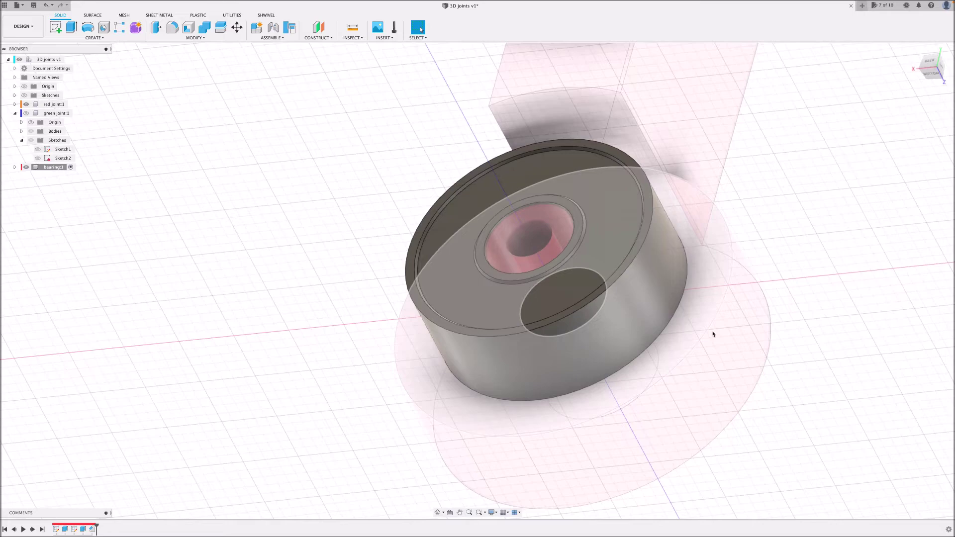
key(a)
click(848, 210)
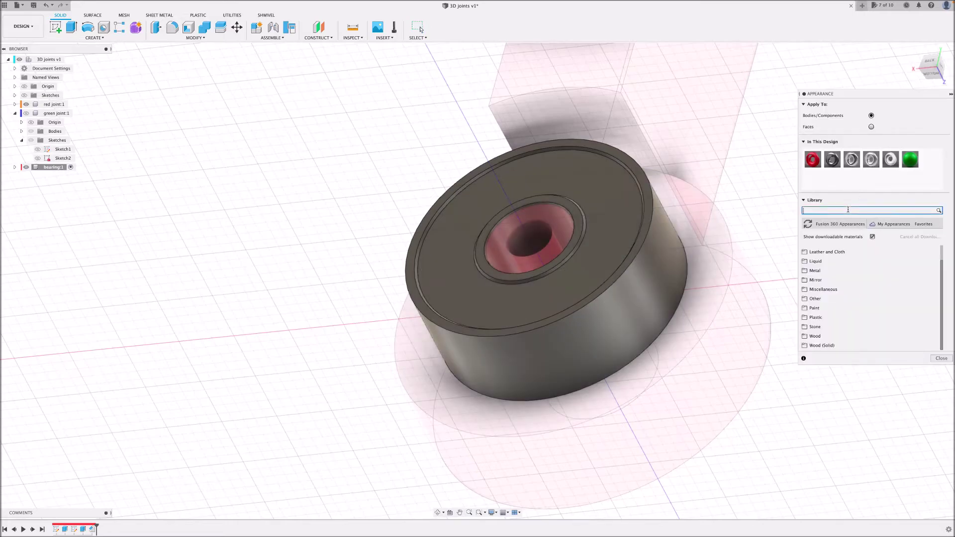
text(bras)
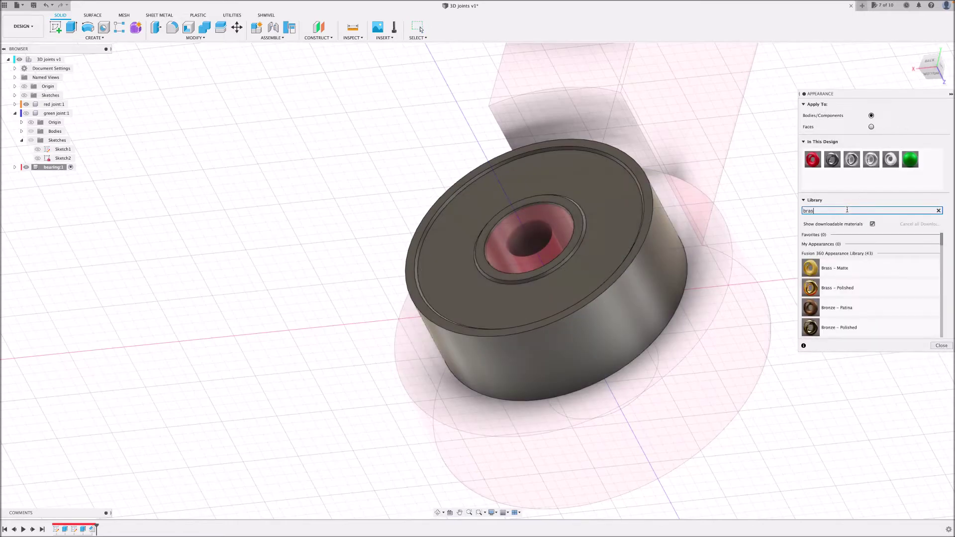
drag(820, 289, 640, 254)
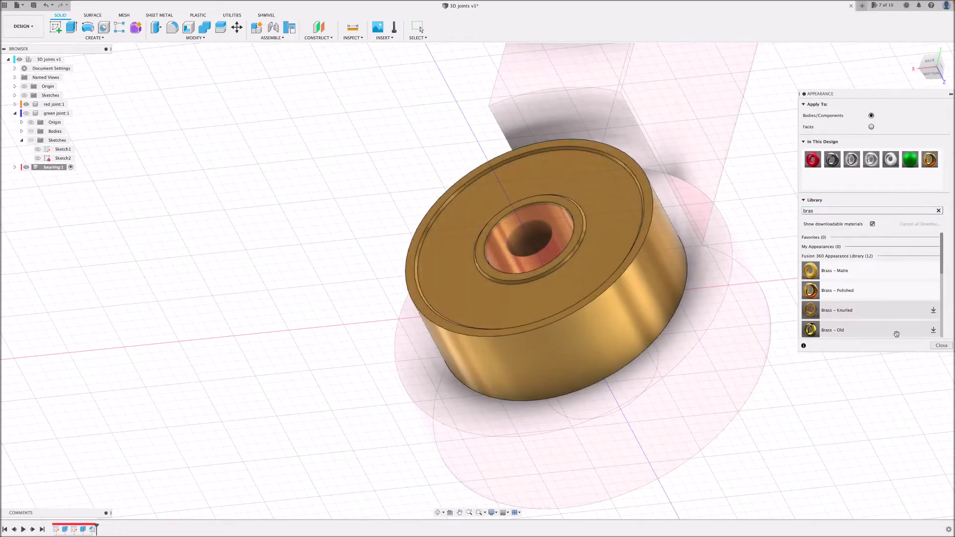
click(940, 347)
Step: Hide the bearing component and make the top-level 3D joints assembly active
scroll(488, 160, down, 5)
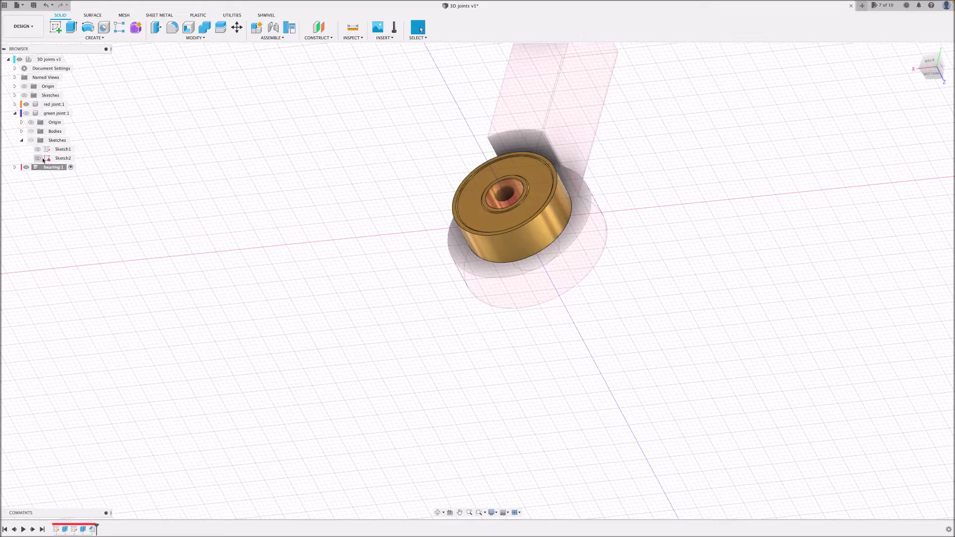
click(26, 167)
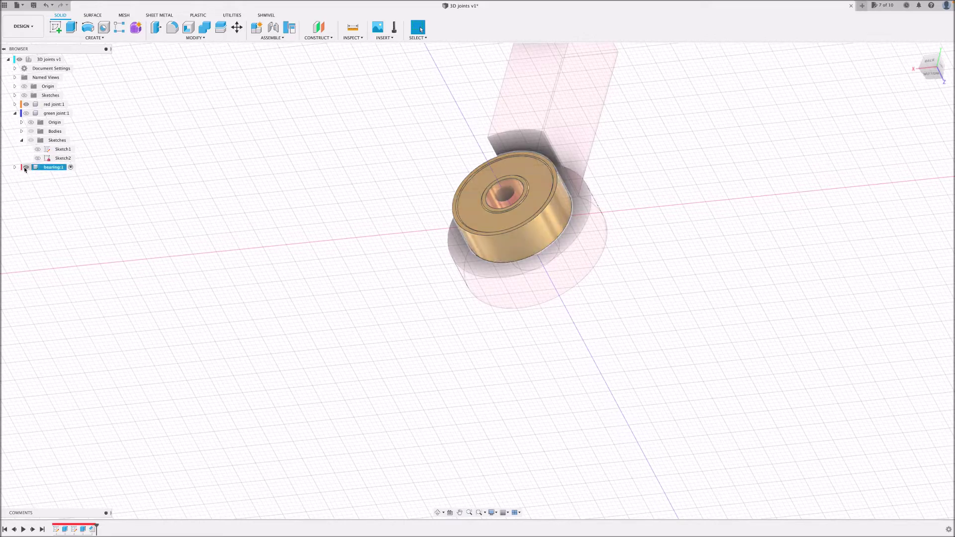
click(69, 59)
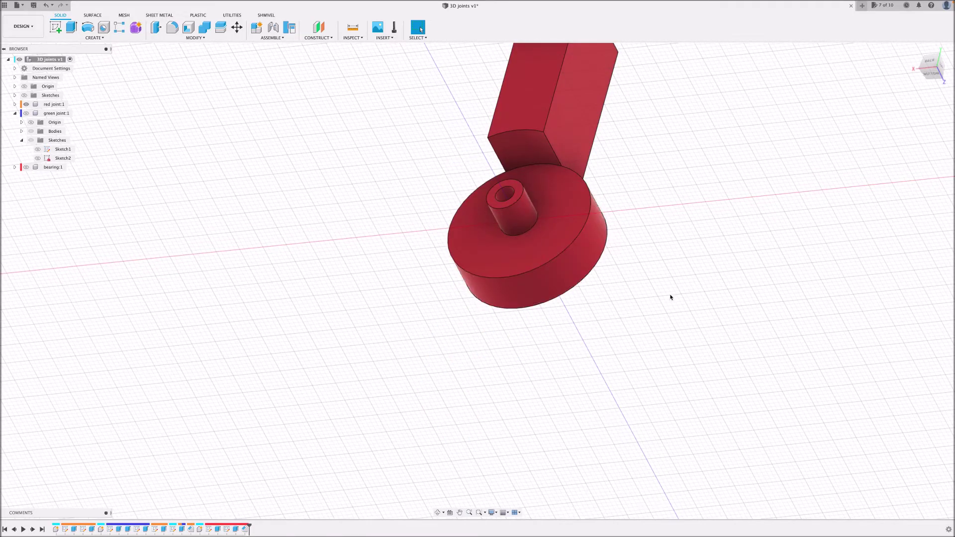
Step: On the red joint's disc face, sketch a circle offset outward from the pin's base edge
key(c)
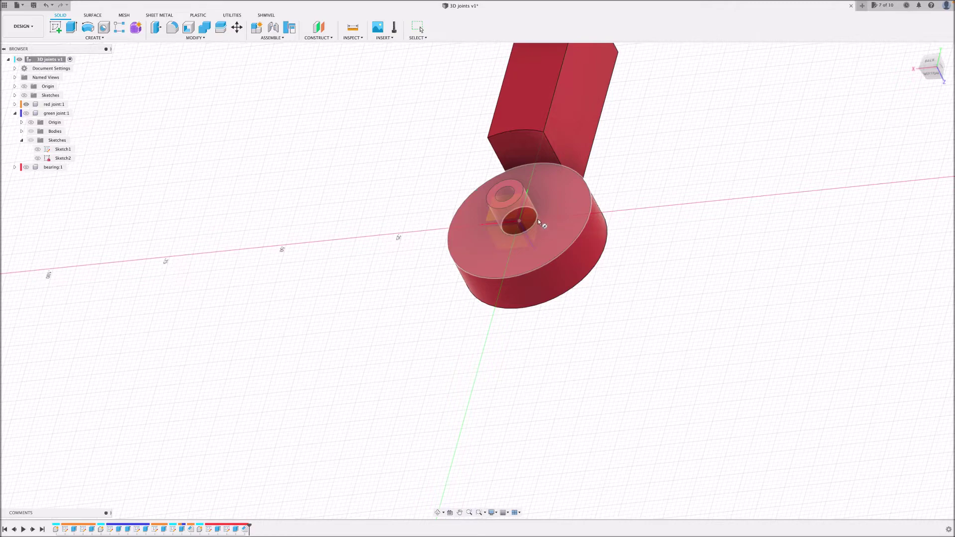
click(538, 219)
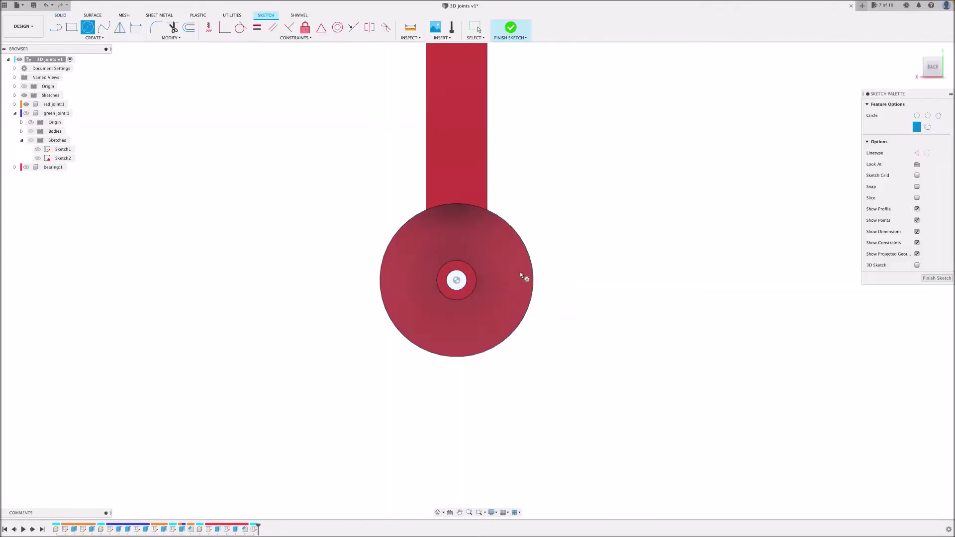
key(Escape)
key(o)
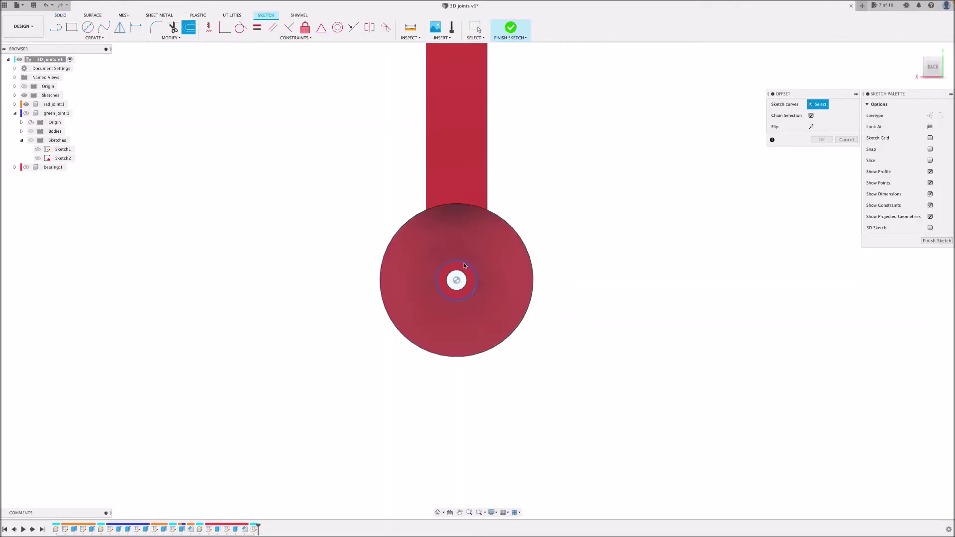
click(464, 261)
click(821, 151)
Step: Extrude the ring around the pin's base 1 mm and join it to the red joint
scroll(477, 291, up, 5)
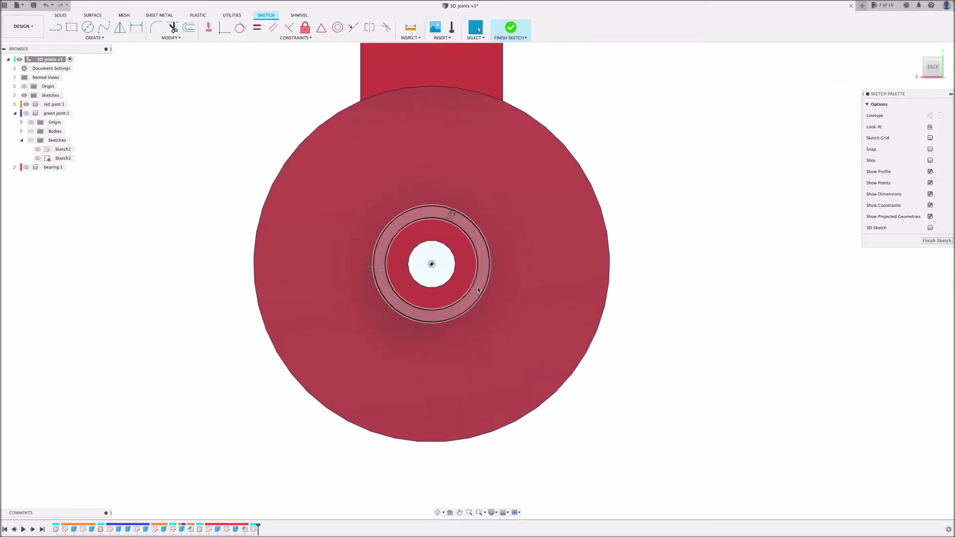
right_click(478, 290)
click(503, 275)
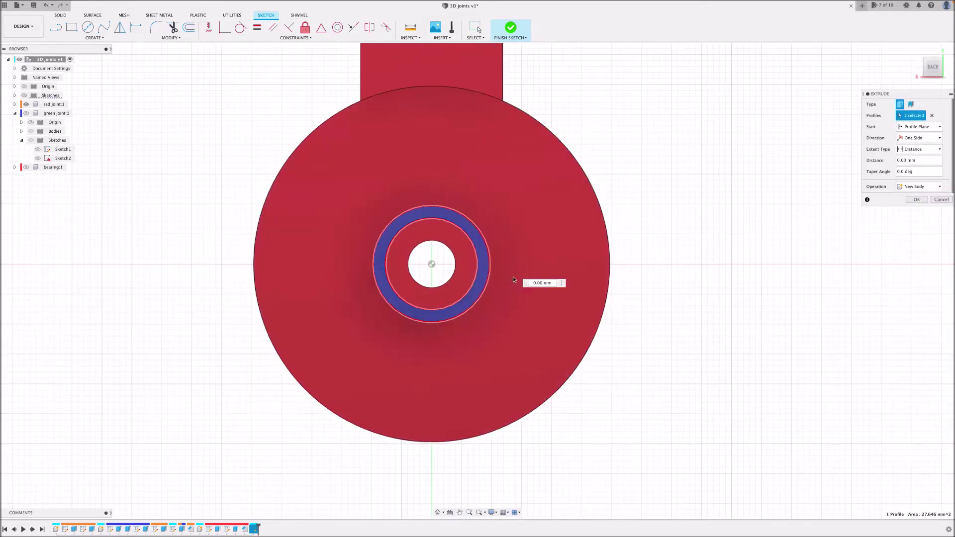
shift+middle_drag(531, 321, 448, 258)
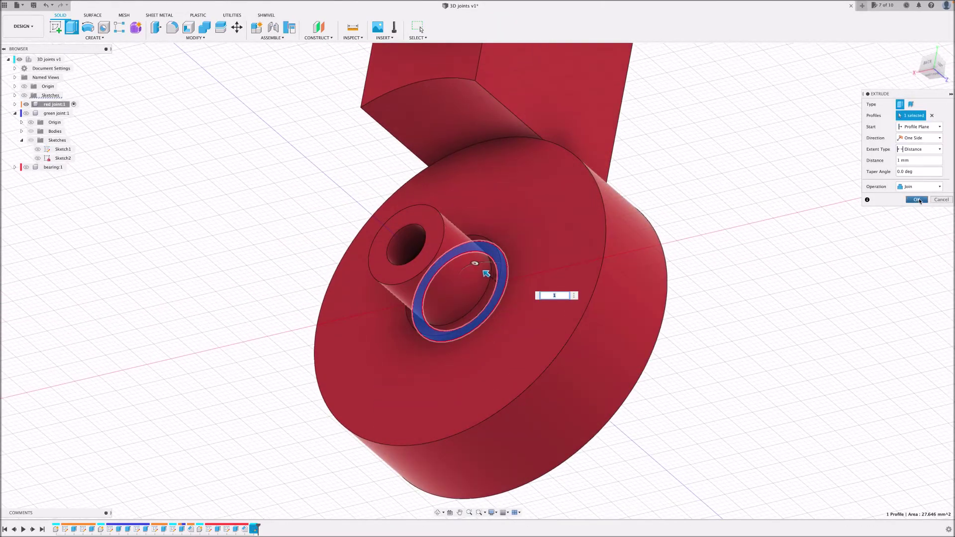
key(Return)
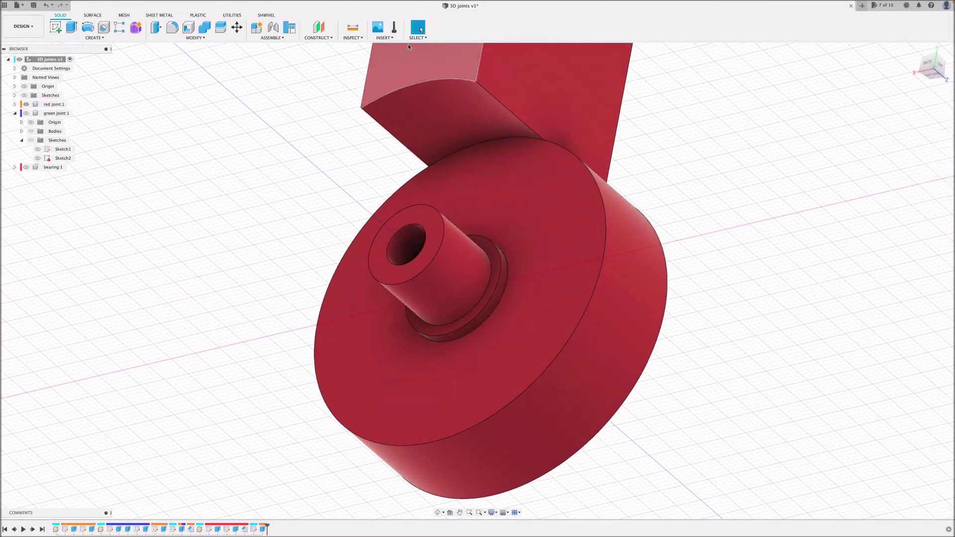
Step: Chamfer the outer edge of the collar at the pin's base by 1 mm
click(194, 38)
click(163, 62)
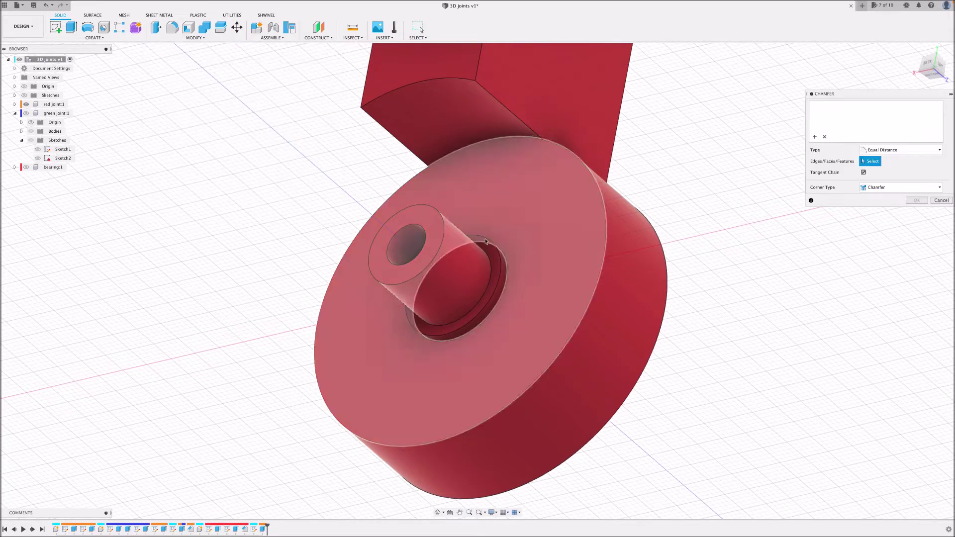
click(502, 272)
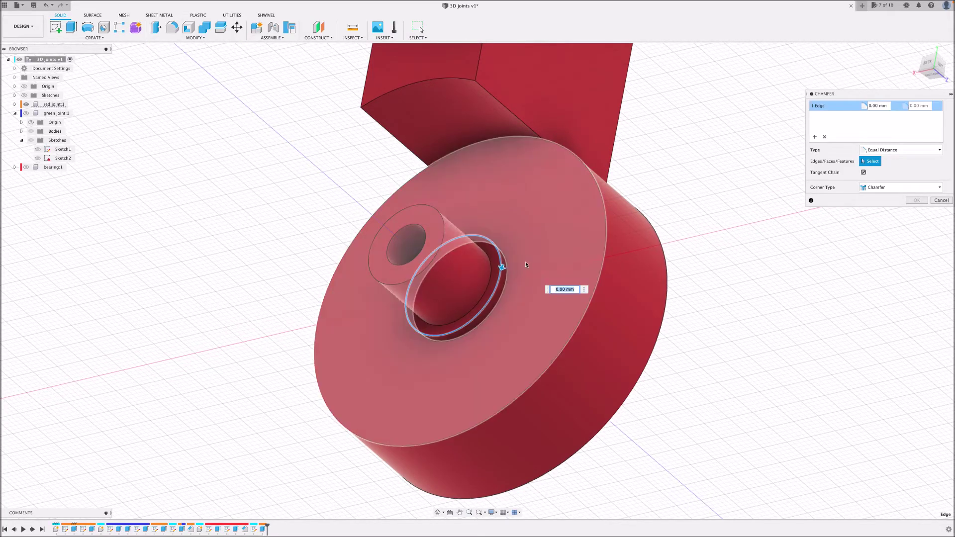
drag(501, 268, 498, 275)
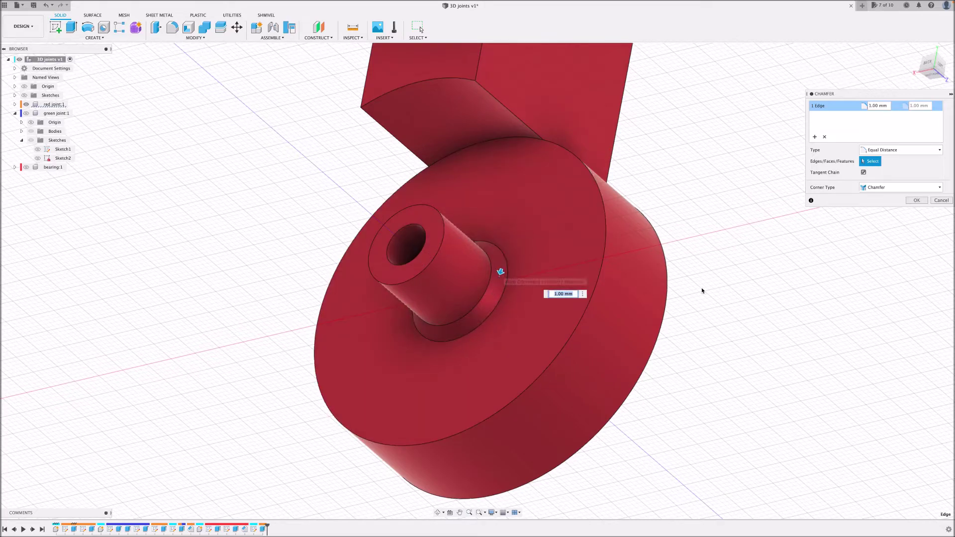
click(915, 200)
Step: Show the bearing to examine how it sits on the pin's collar, and hide it again
scroll(563, 259, down, 5)
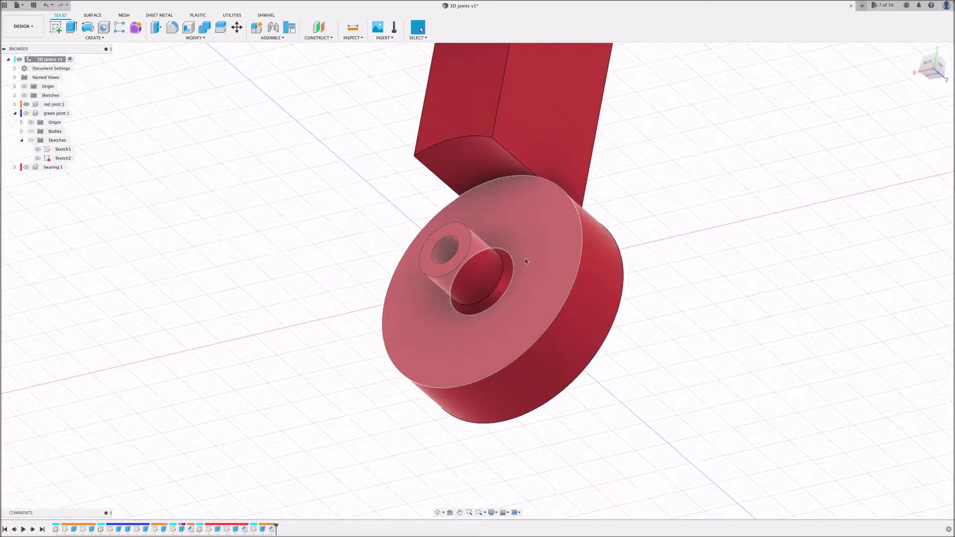
click(27, 168)
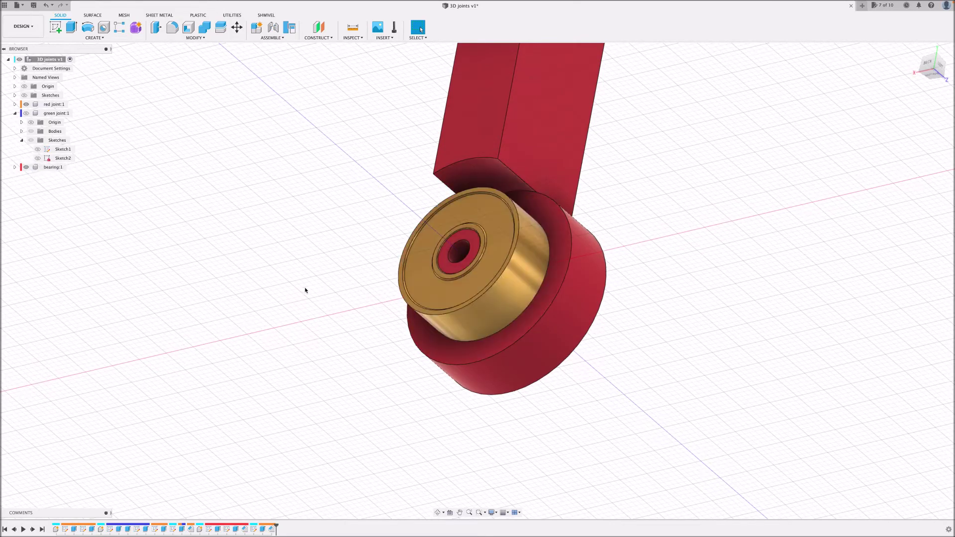
mouse_move(314, 291)
shift+middle_down()
mouse_move(302, 264)
mouse_move(337, 292)
mouse_move(315, 264)
mouse_move(306, 281)
mouse_move(317, 288)
shift+middle_up()
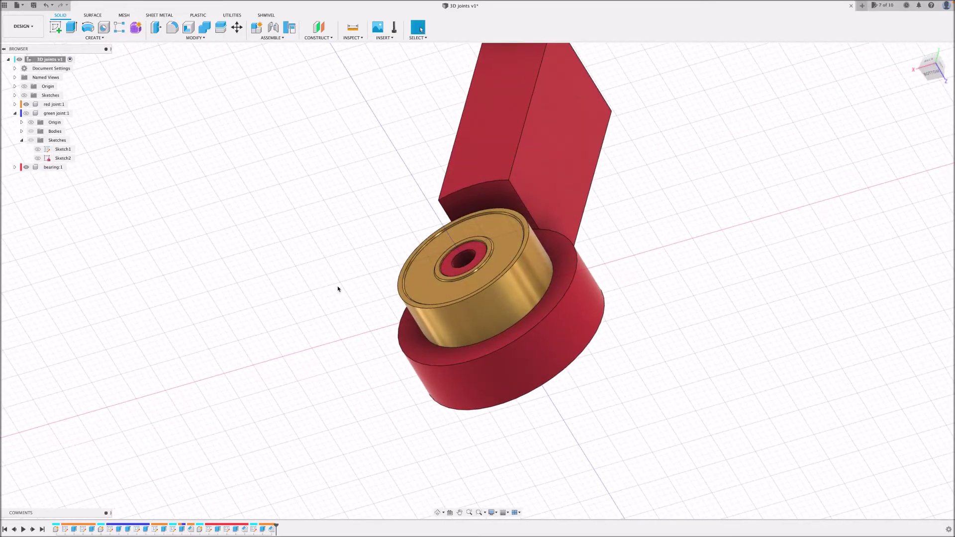
click(26, 167)
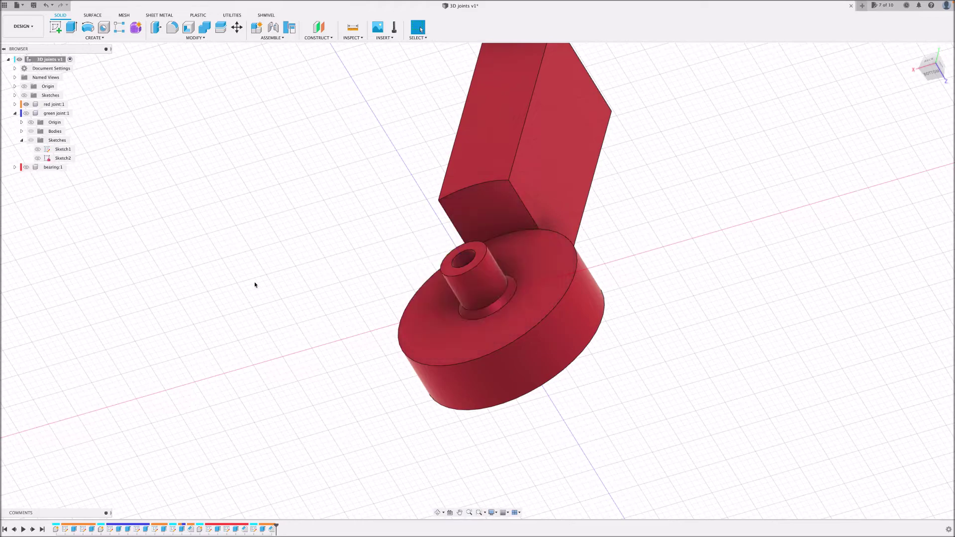
Step: Measure the distance between the red joint's disc face and the pin's end face
key(i)
click(528, 315)
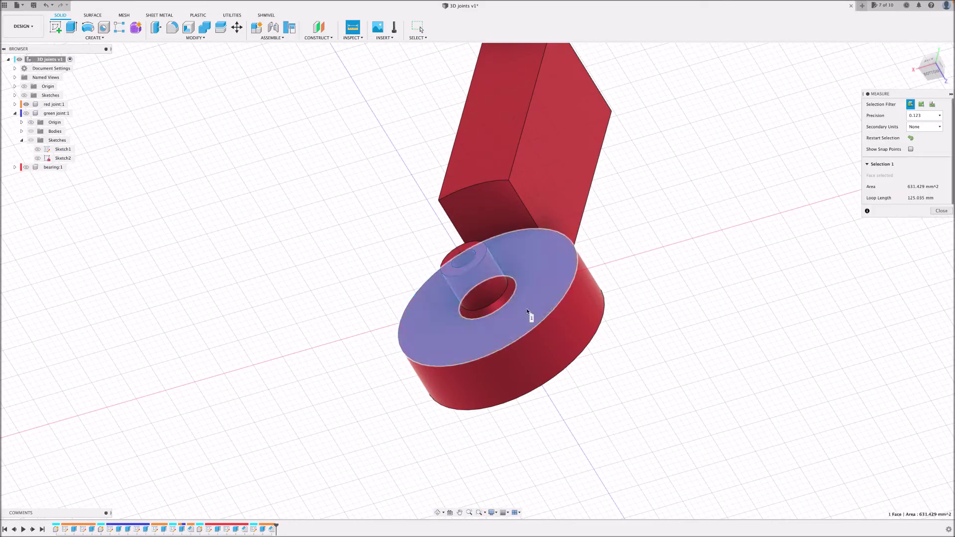
click(479, 255)
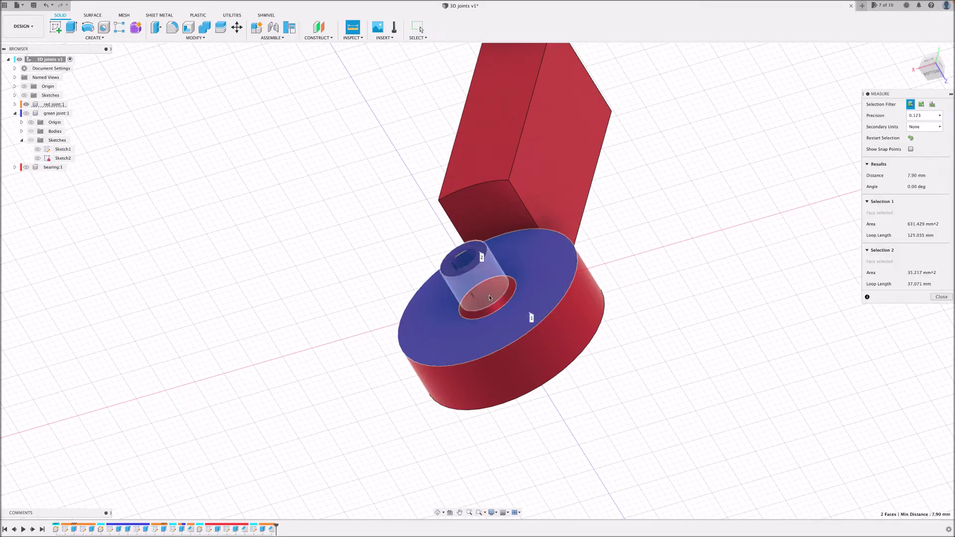
scroll(473, 282, up, 3)
scroll(464, 289, down, 4)
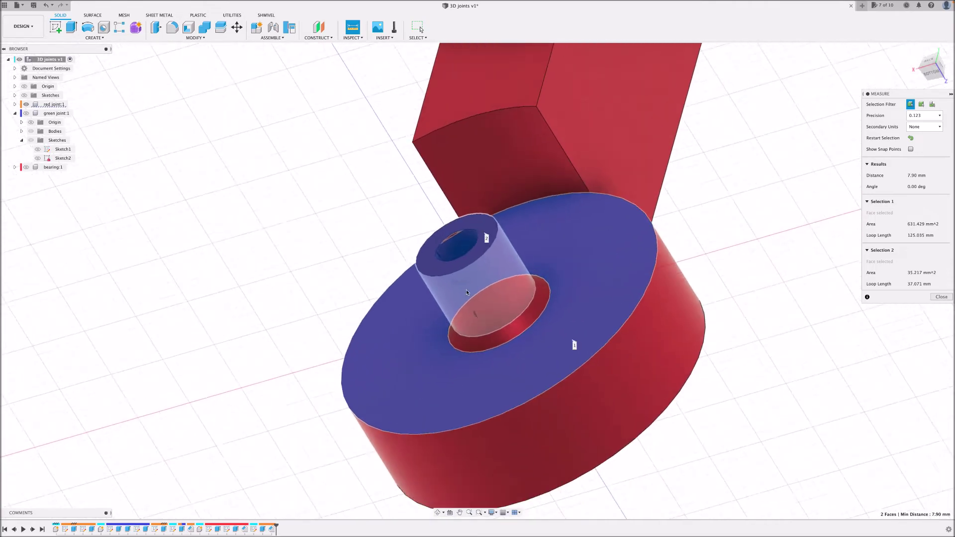
key(Escape)
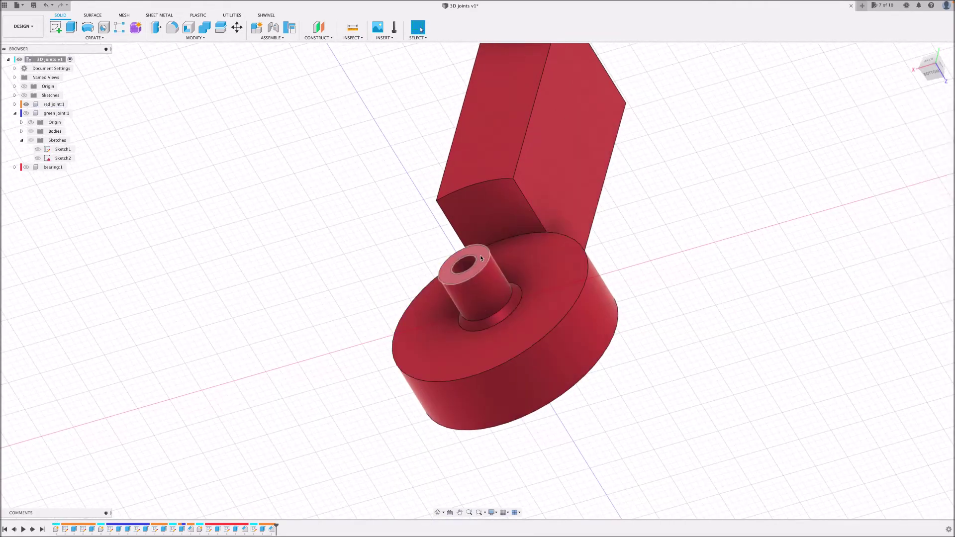
Step: Offset the pin's end face outward by 0.1 mm with Press Pull
right_click(483, 256)
click(486, 243)
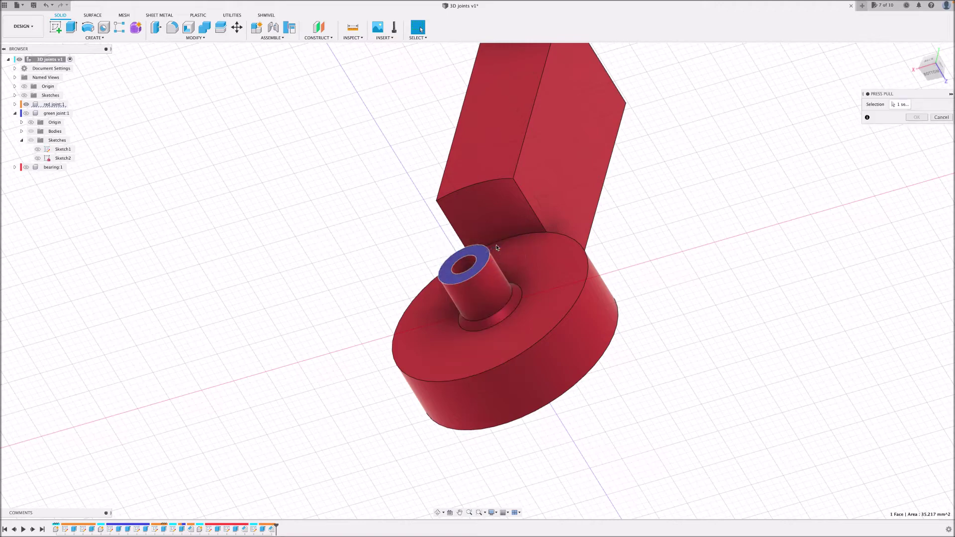
text(.1)
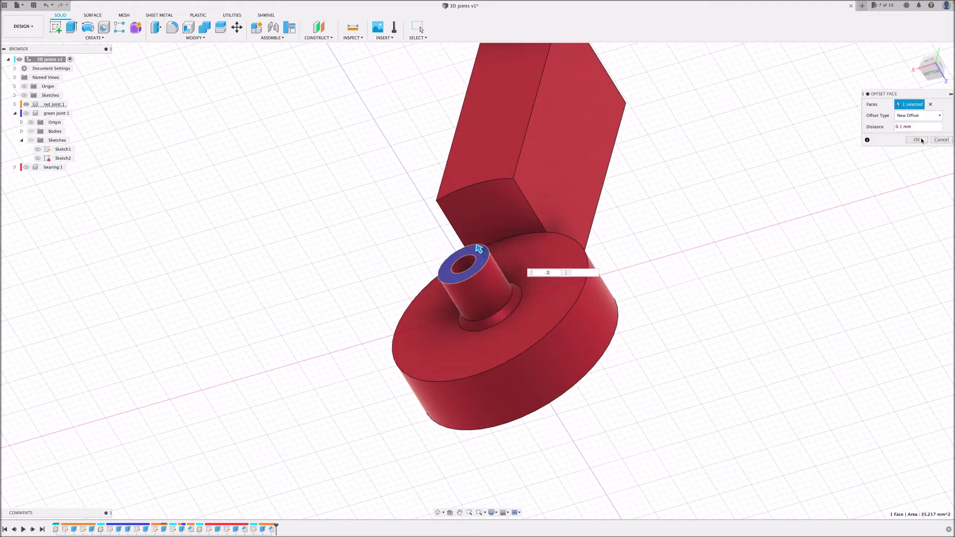
click(916, 140)
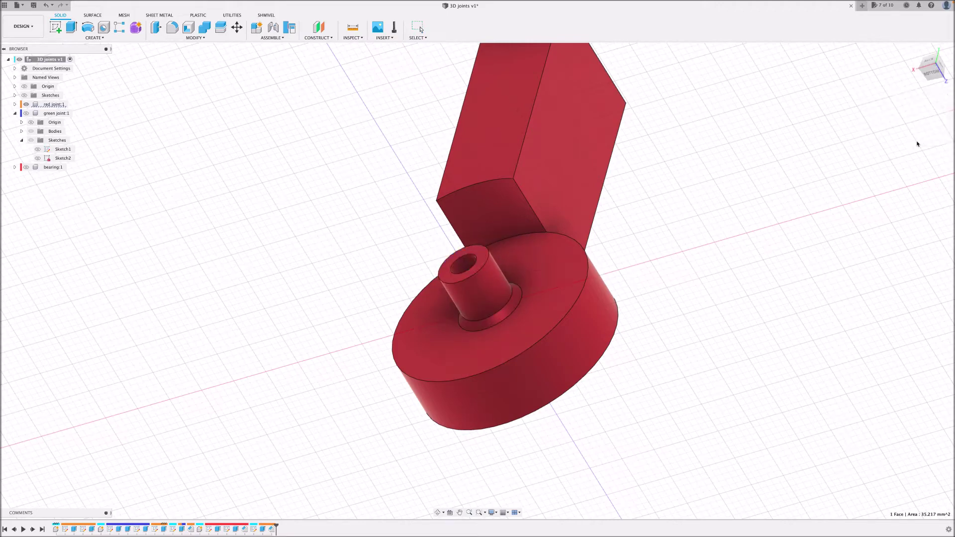
Step: Measure the distance between the red joint's disc face and the pin's end face again after the offset
key(i)
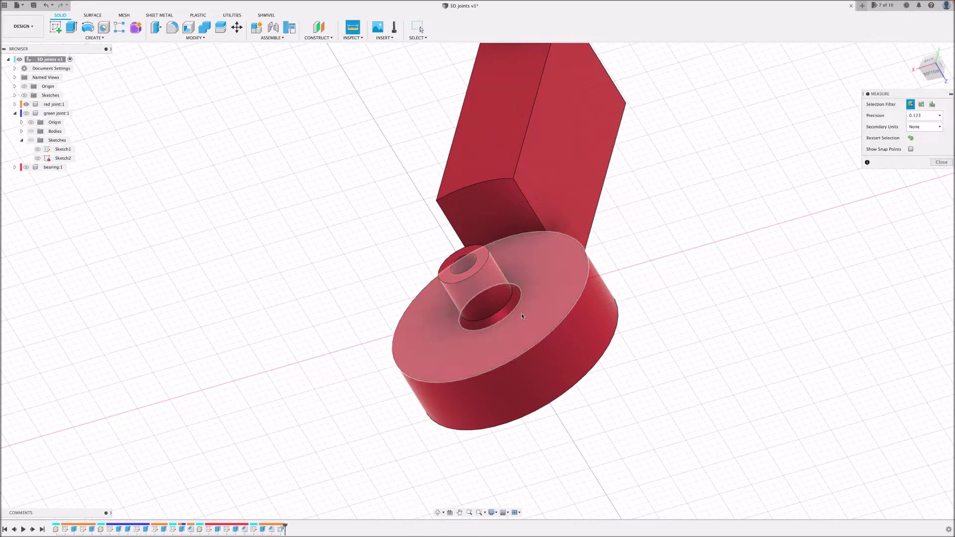
click(522, 315)
click(479, 266)
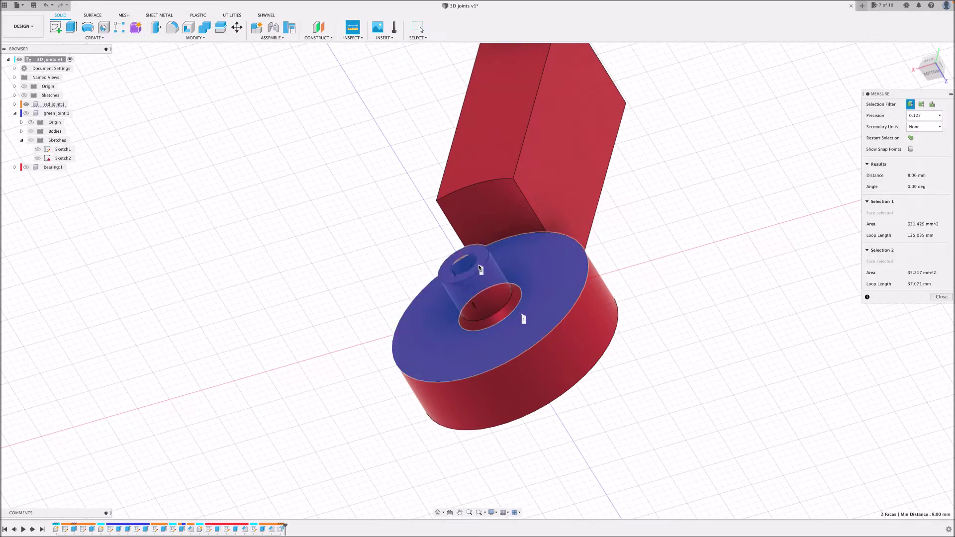
scroll(479, 271, up, 4)
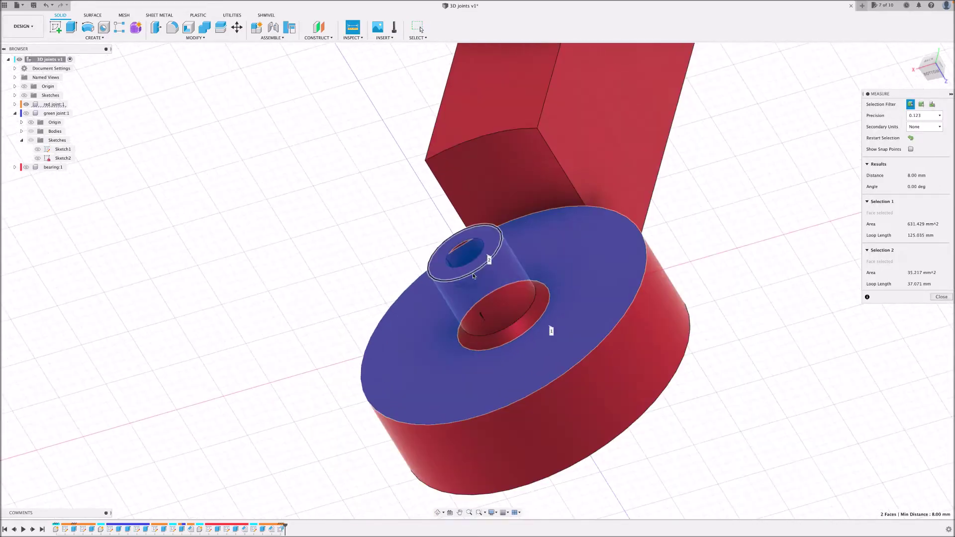
scroll(473, 276, down, 4)
key(Escape)
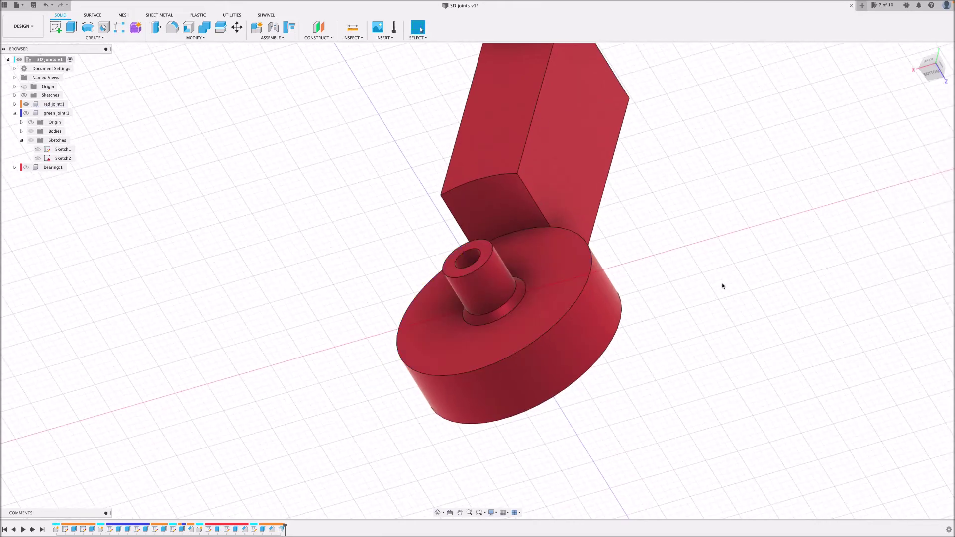
Step: Show the bearing and the green joint together with the red joint
click(27, 168)
scroll(490, 324, down, 3)
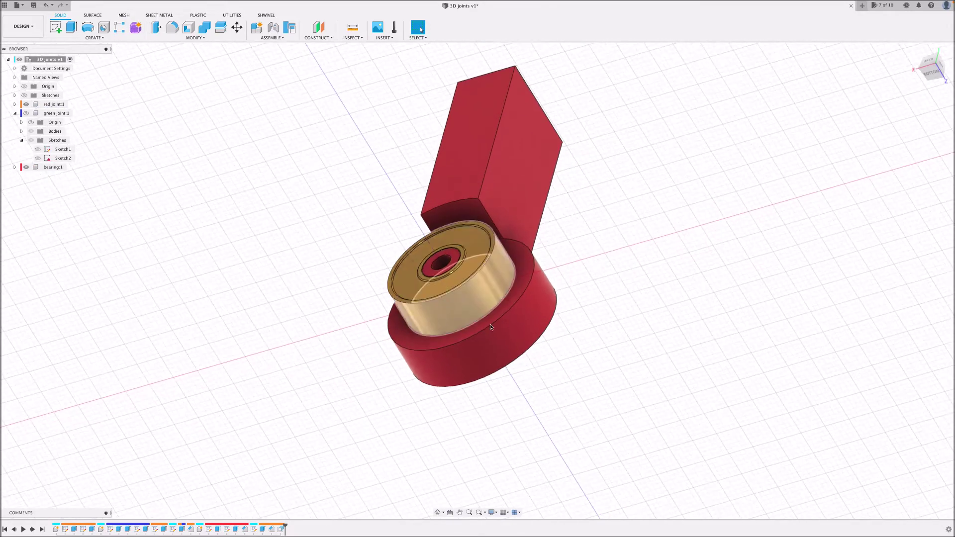
shift+middle_drag(591, 331, 561, 309)
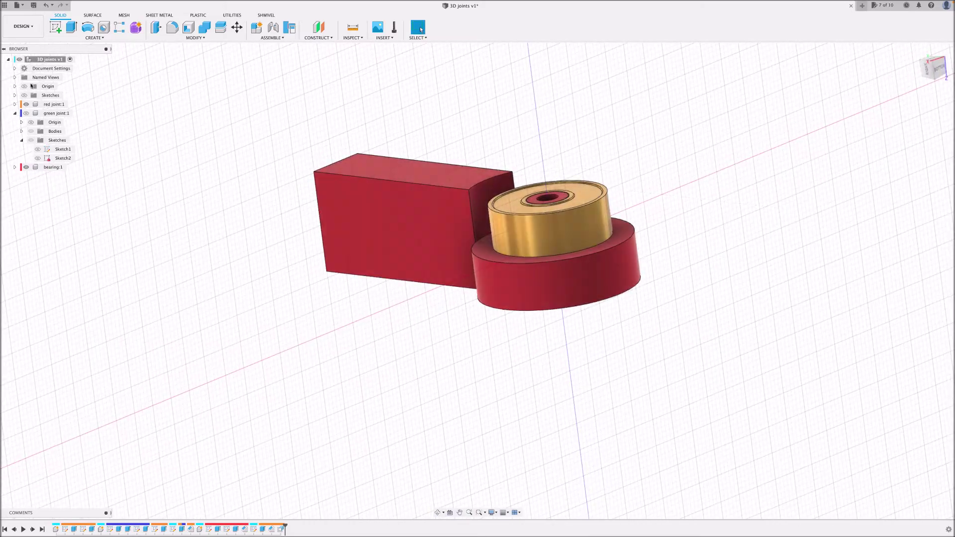
click(26, 114)
shift+middle_drag(87, 149, 126, 158)
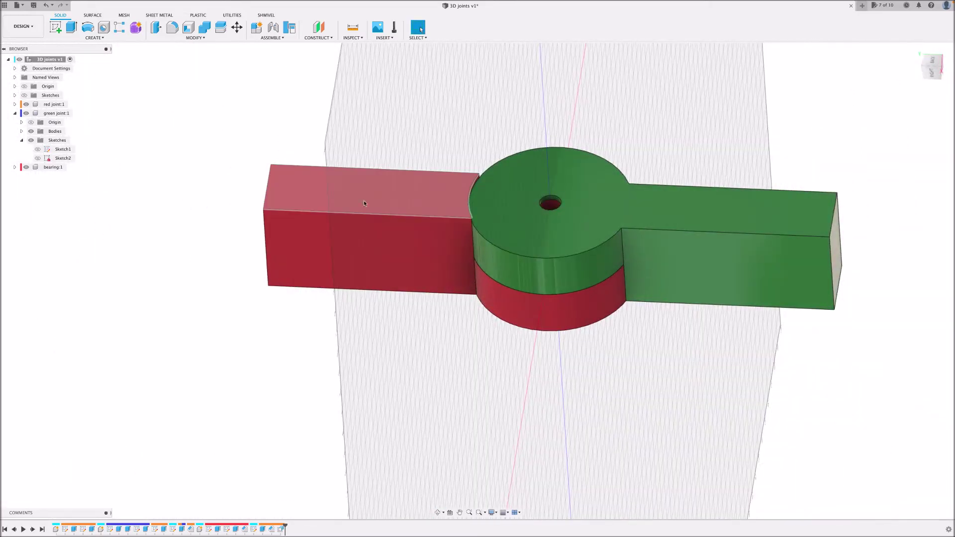
Step: Offset the red arm's flat face beside the green disc's outer face by -1 mm
right_click(297, 196)
click(317, 187)
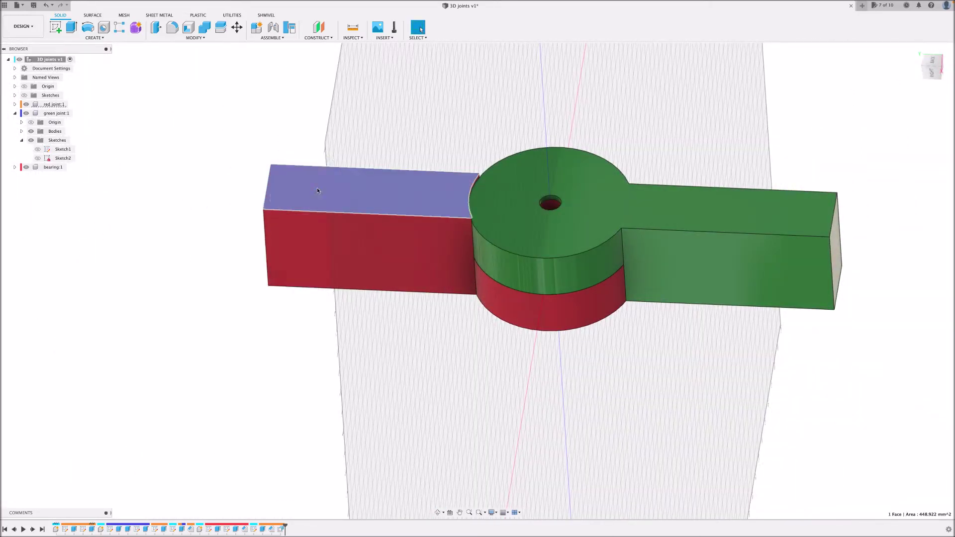
drag(297, 191, 298, 202)
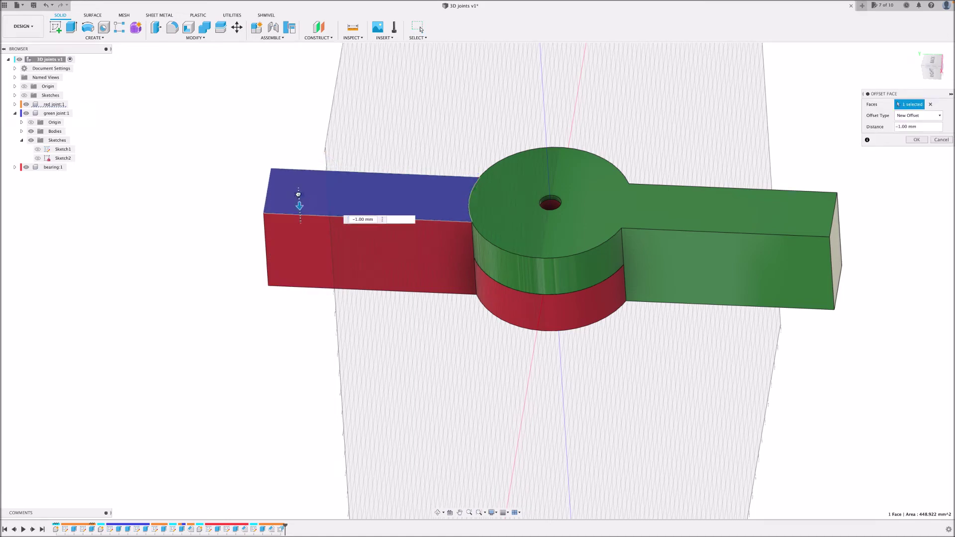
click(909, 142)
Step: Offset the curved end faces of the green and red arms by -1 mm with Press Pull, hiding and showing the joints to reach them
scroll(332, 249, down, 5)
shift+middle_drag(500, 281, 499, 121)
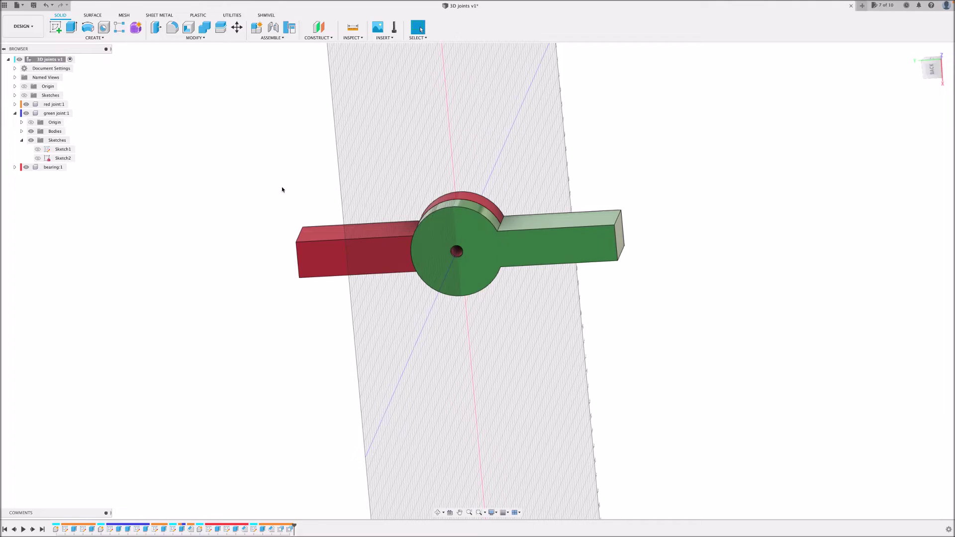
click(195, 38)
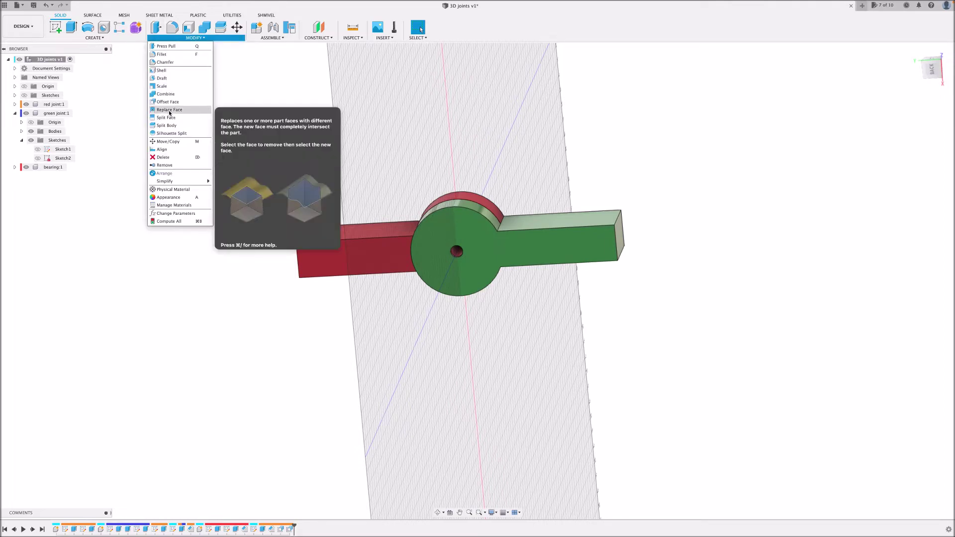
click(157, 28)
scroll(413, 255, up, 5)
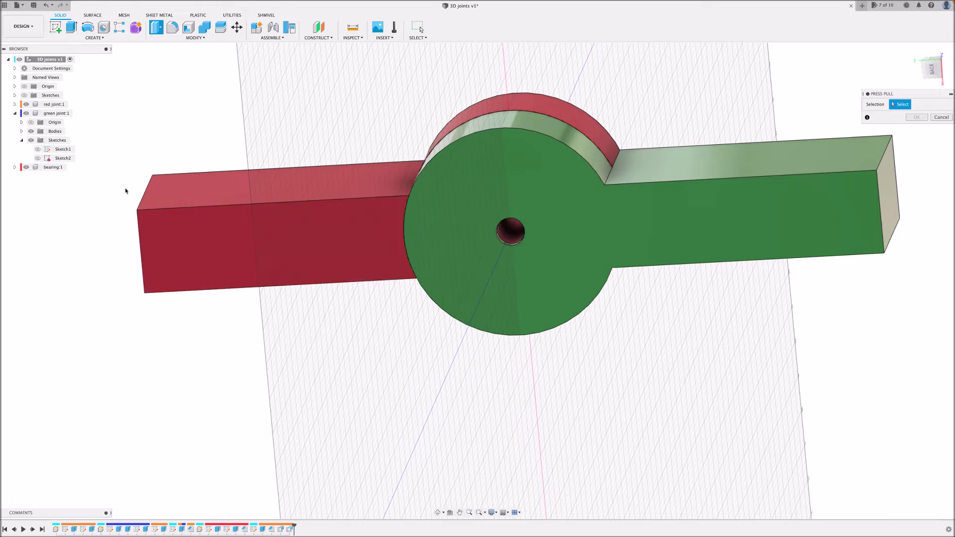
click(26, 105)
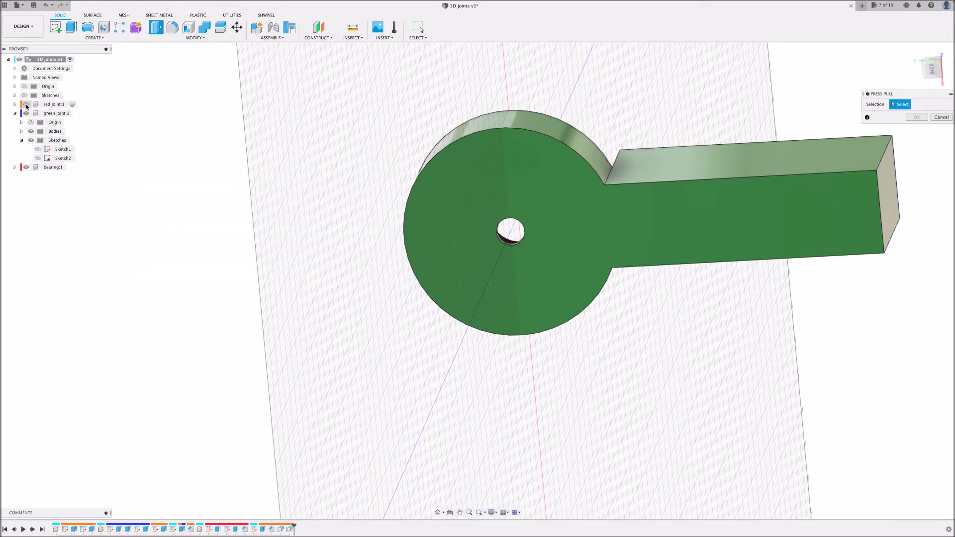
shift+middle_drag(252, 153, 469, 181)
click(634, 189)
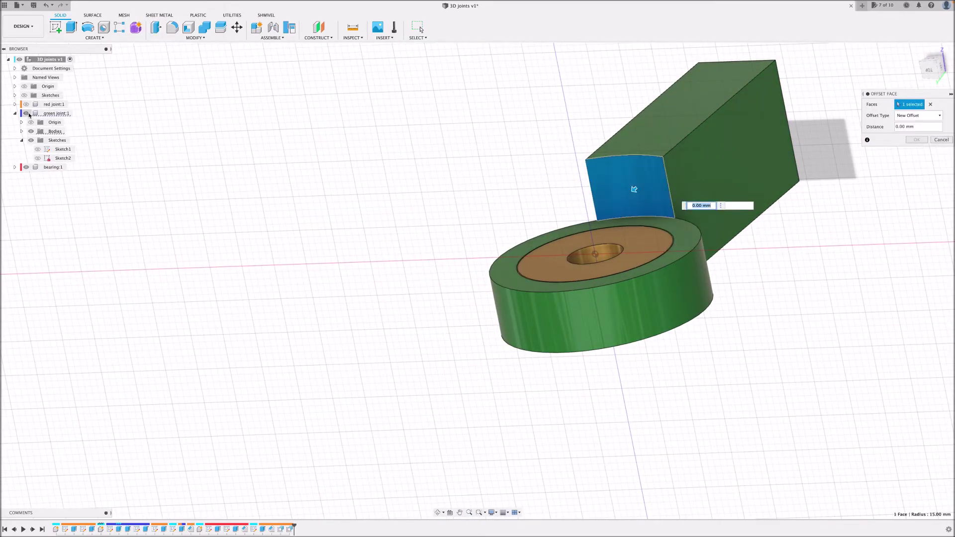
click(27, 104)
click(26, 114)
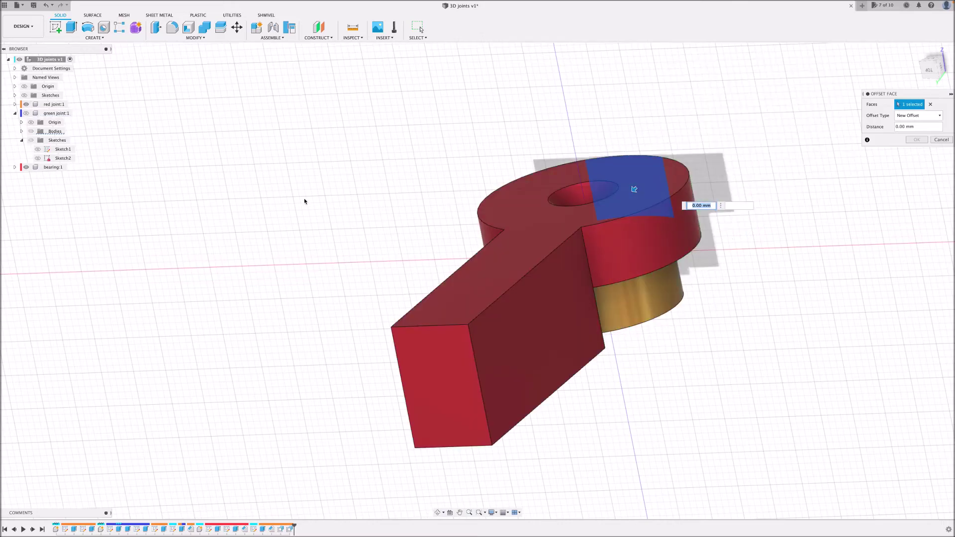
shift+middle_drag(382, 214, 434, 273)
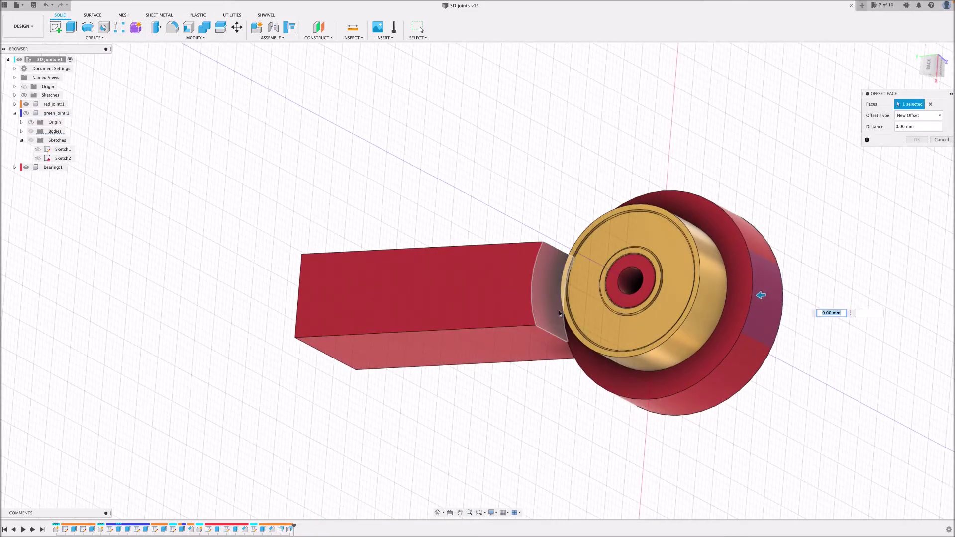
click(545, 303)
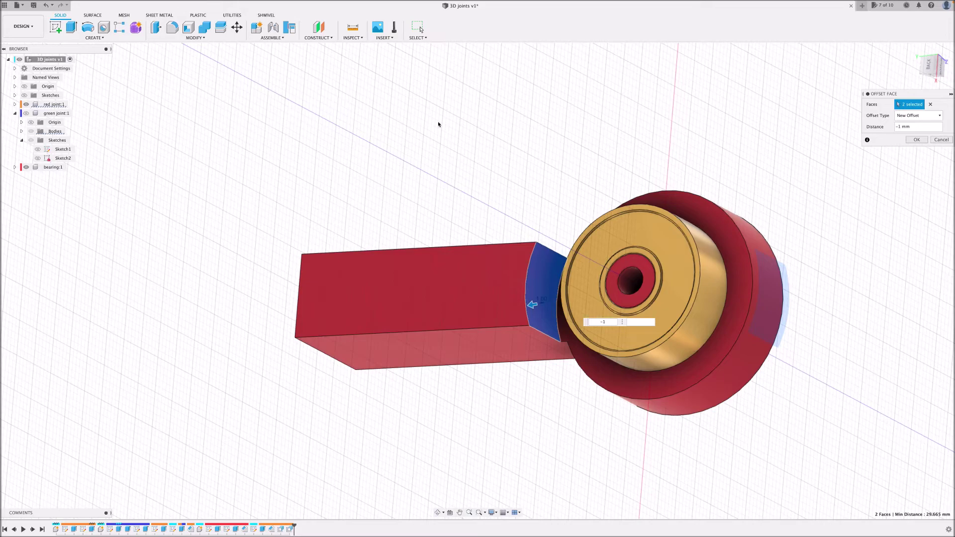
click(906, 141)
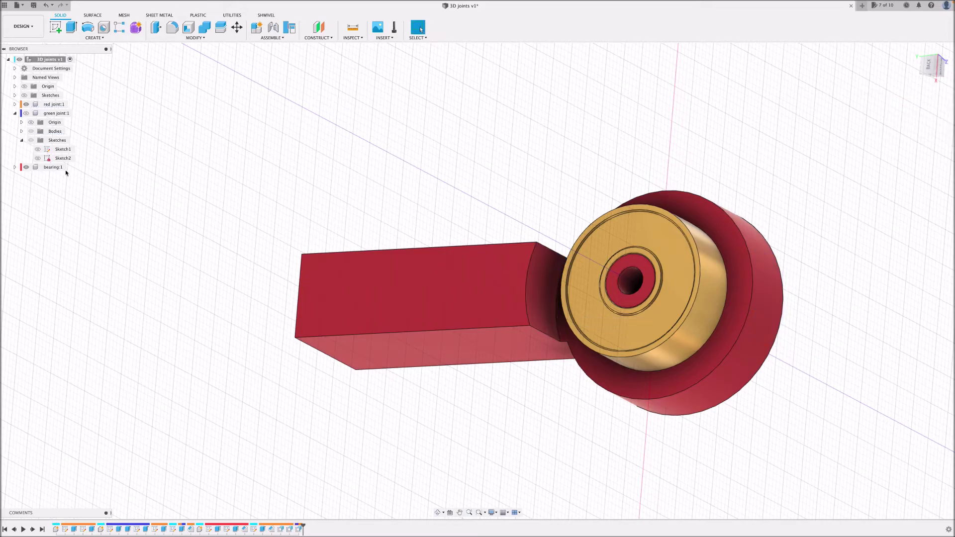
click(26, 114)
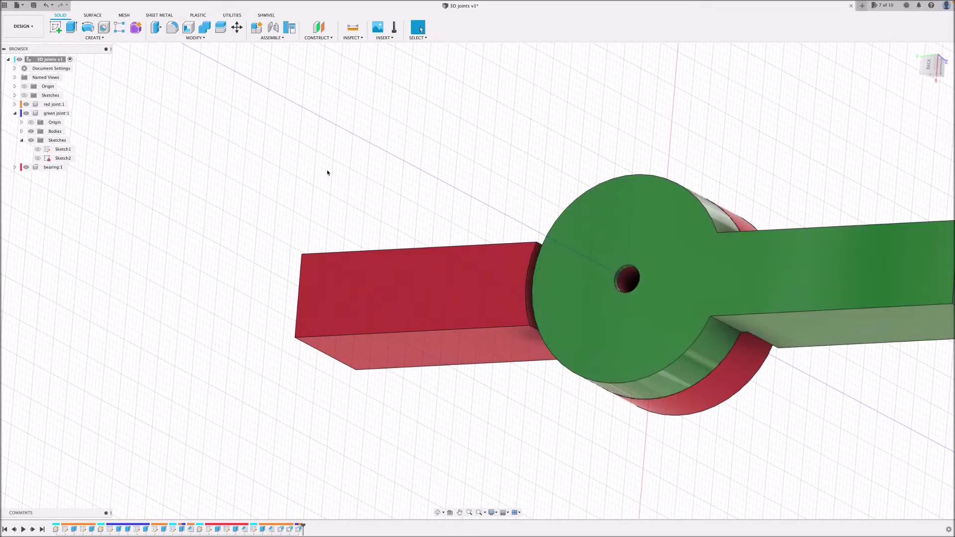
Step: Chamfer the eight long edges of the red and green arms with an equal distance of 4 mm
scroll(455, 187, down, 2)
shift+middle_drag(462, 193, 495, 186)
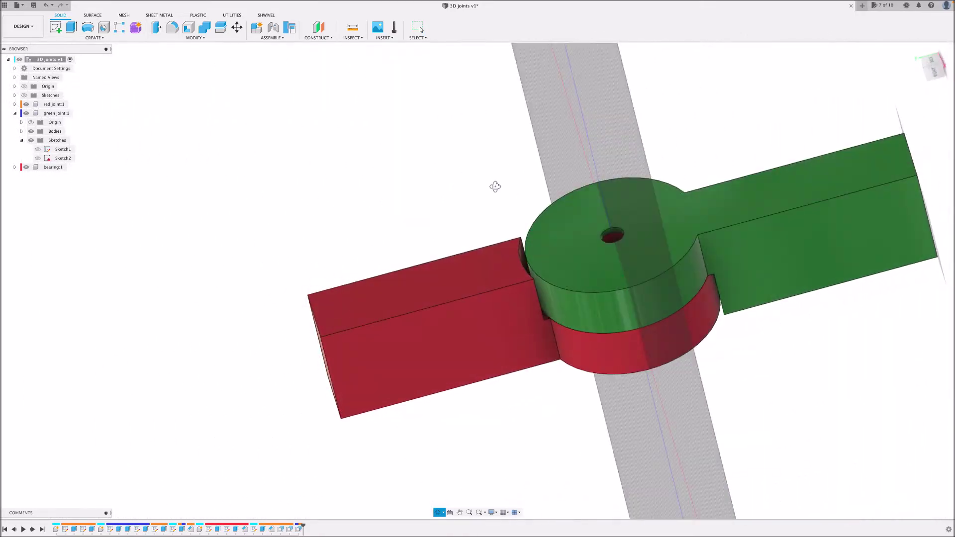
click(193, 38)
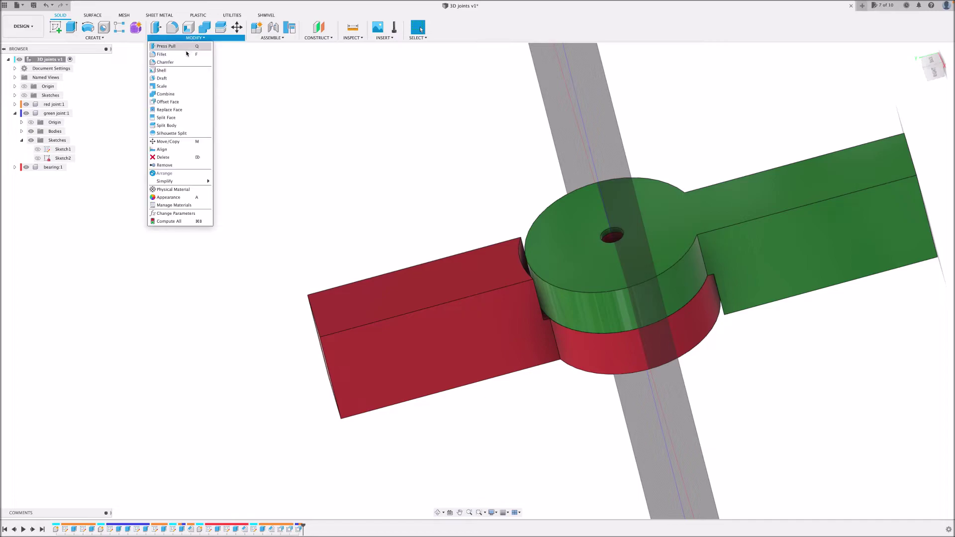
click(160, 62)
click(444, 258)
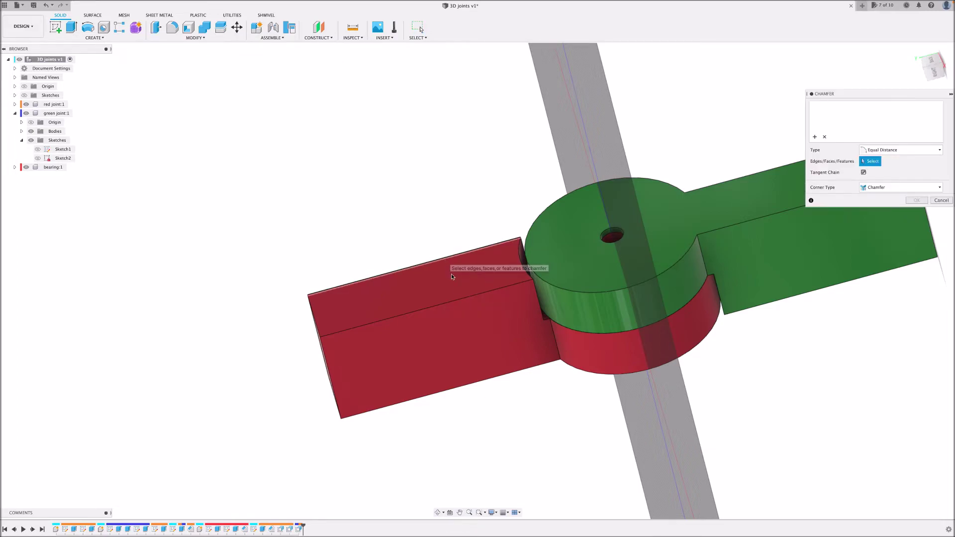
click(465, 299)
scroll(353, 309, down, 4)
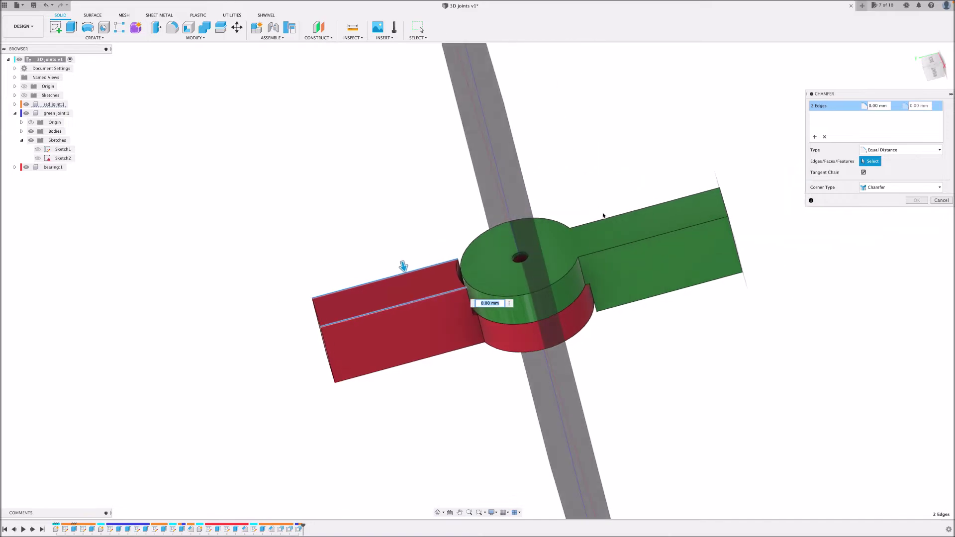
click(611, 218)
click(630, 250)
shift+middle_drag(642, 267, 593, 187)
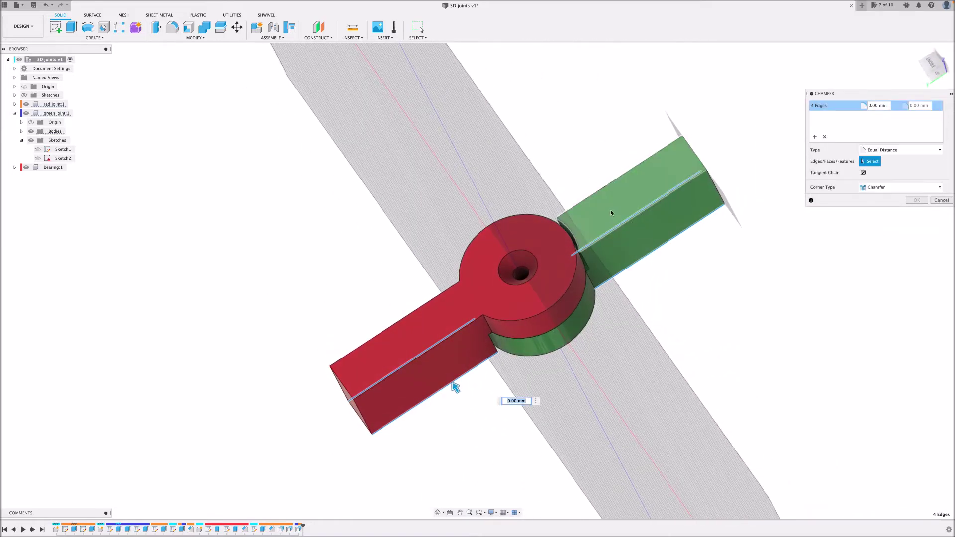
shift+middle_drag(630, 221, 623, 226)
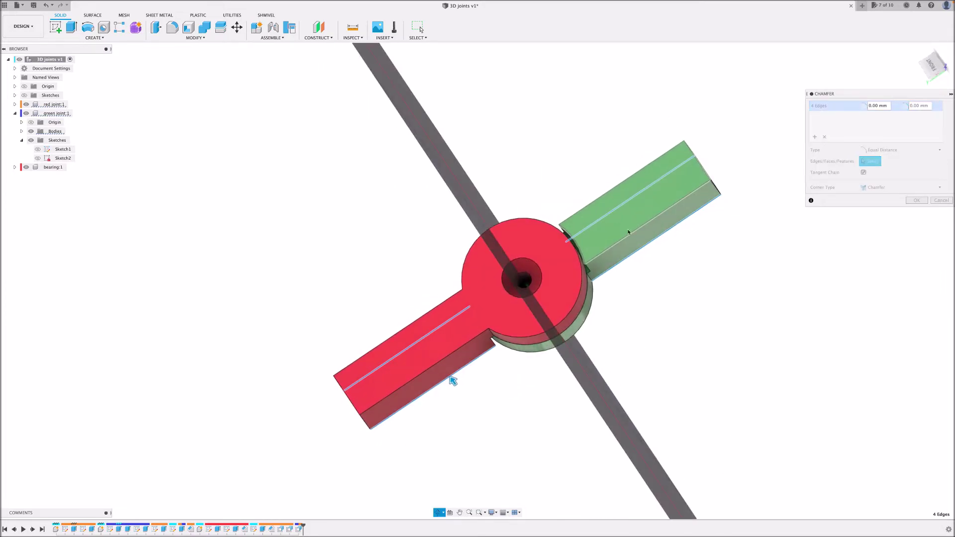
click(633, 232)
click(604, 195)
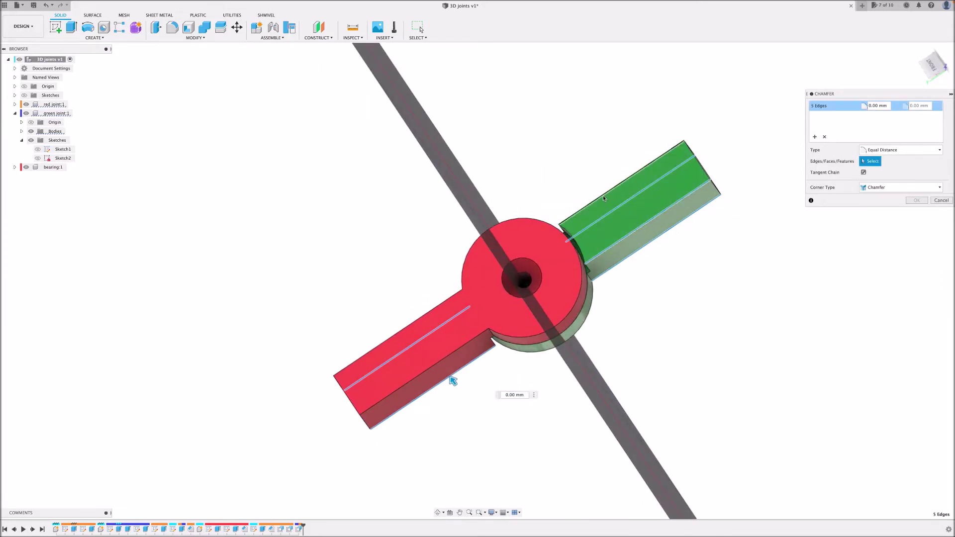
click(455, 357)
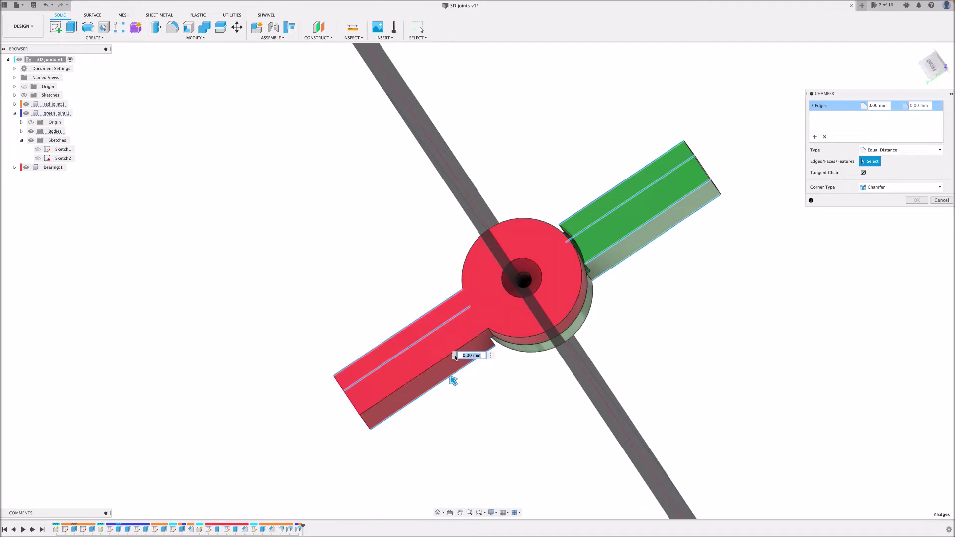
click(447, 357)
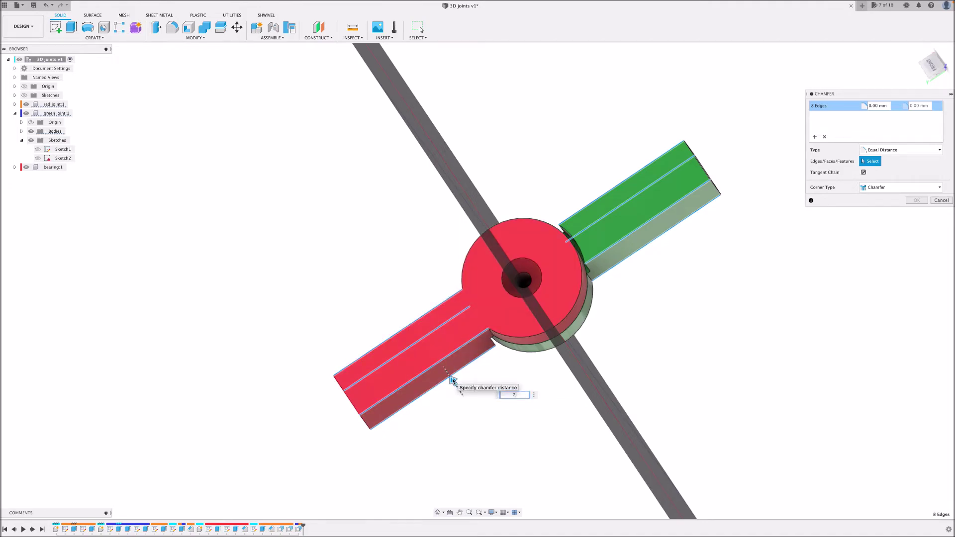
text(2)
key(Return)
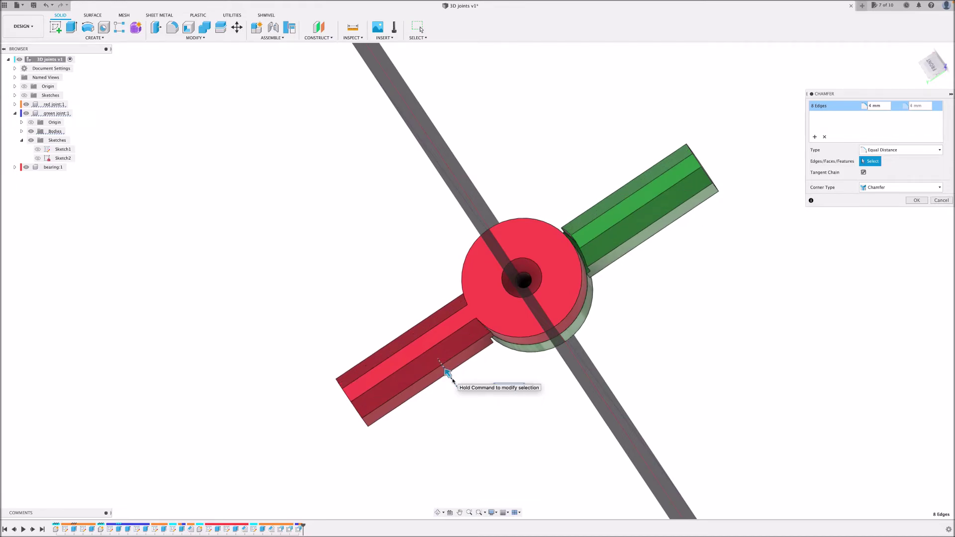
shift+middle_drag(471, 373, 433, 326)
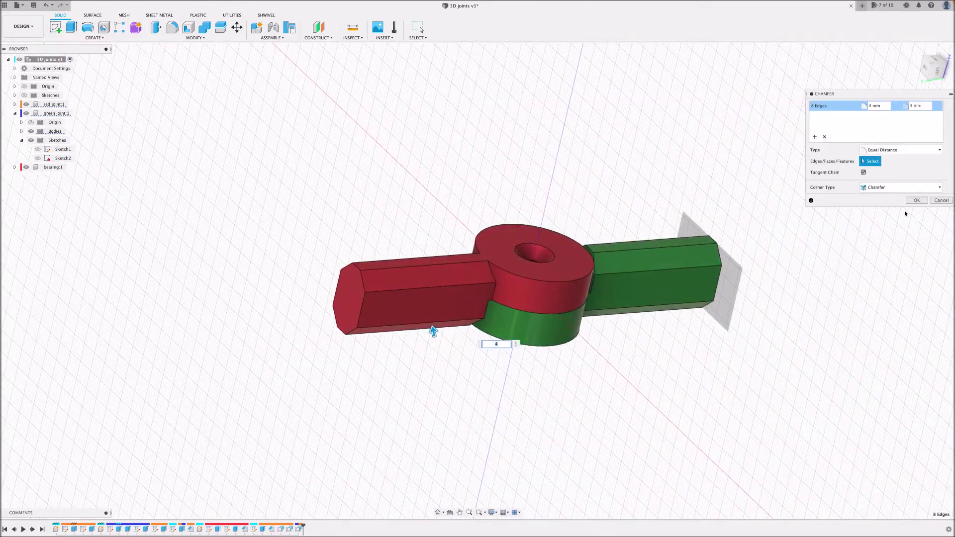
click(927, 201)
Step: Create a section analysis from the flat side face of the green arm at a Y distance of -5 mm
scroll(417, 240, down, 4)
shift+middle_drag(417, 239, 556, 231)
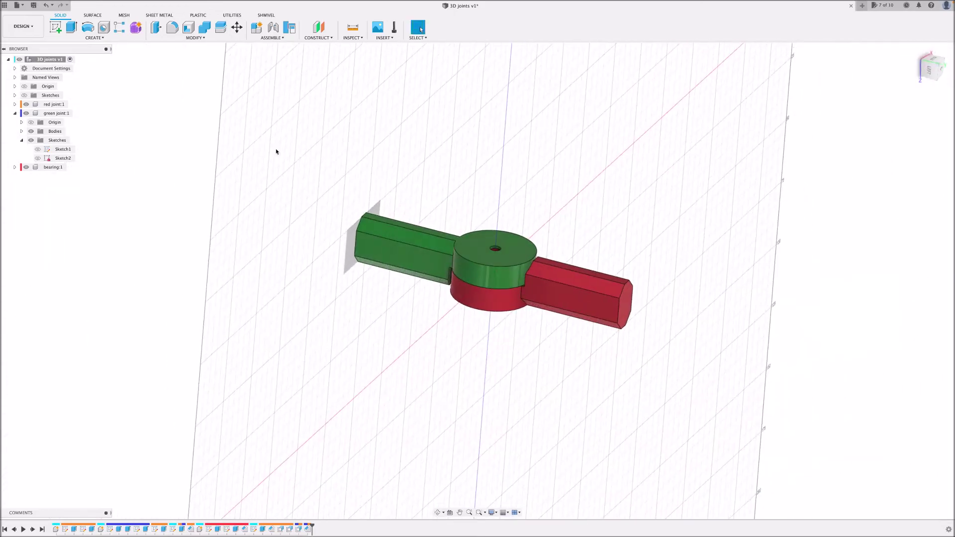
click(360, 39)
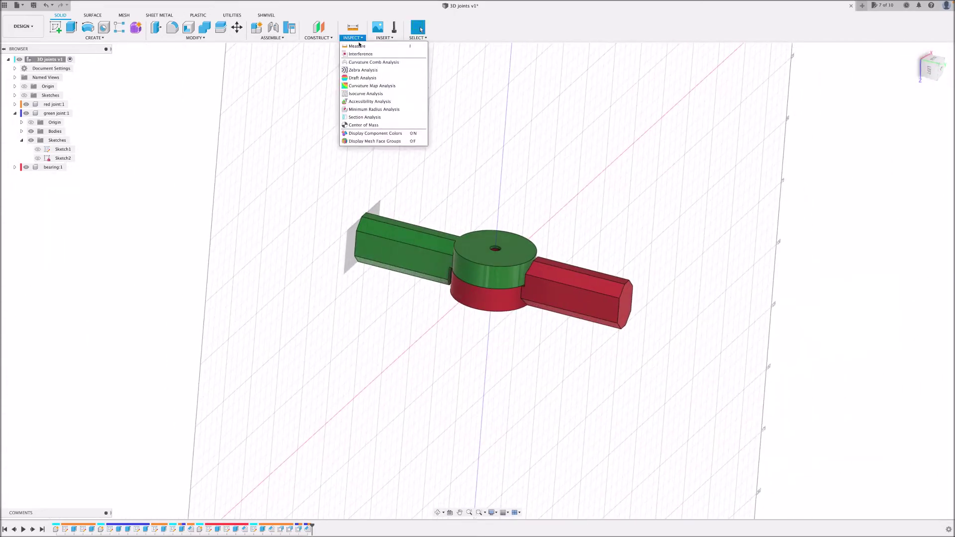
click(368, 118)
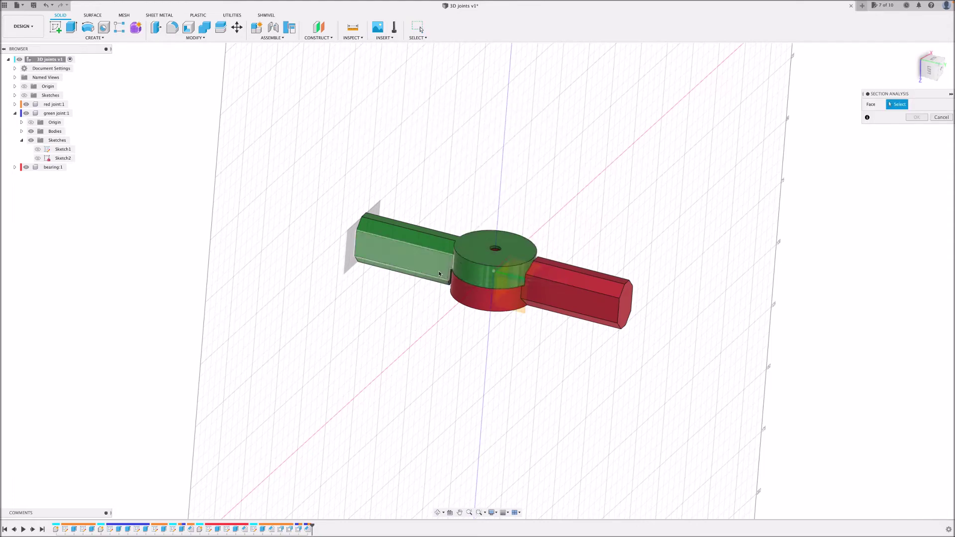
mouse_move(435, 269)
shift+middle_down()
mouse_move(412, 272)
mouse_move(422, 275)
shift+middle_up()
click(429, 260)
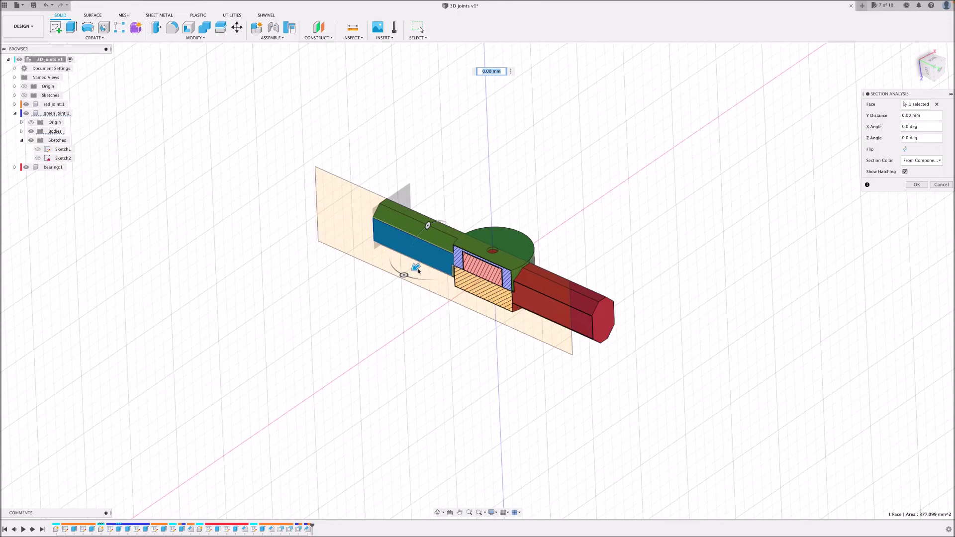
drag(416, 267, 423, 266)
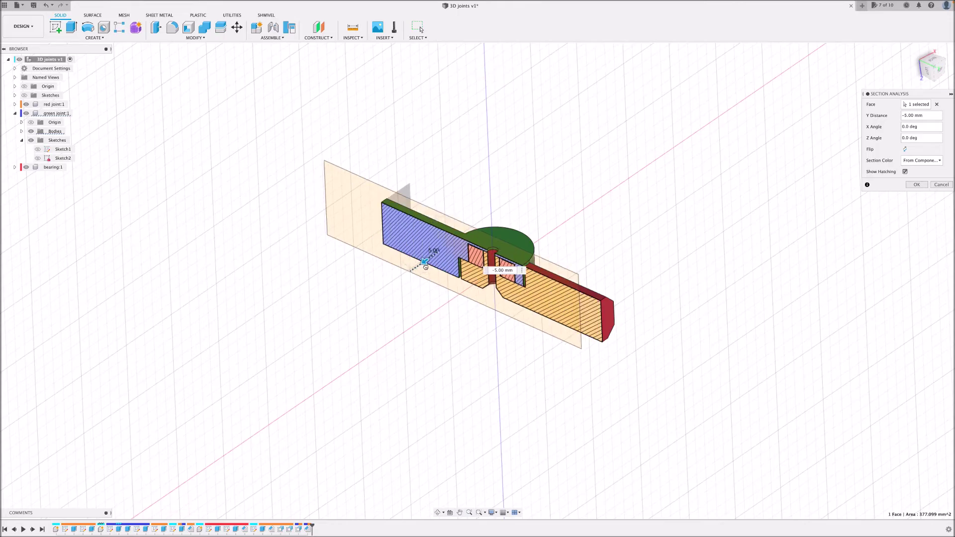
click(916, 184)
Step: Examine the bearing seat, pin and clearances in the sectioned assembly, and hide the section analysis
scroll(580, 268, up, 5)
shift+middle_drag(574, 264, 607, 248)
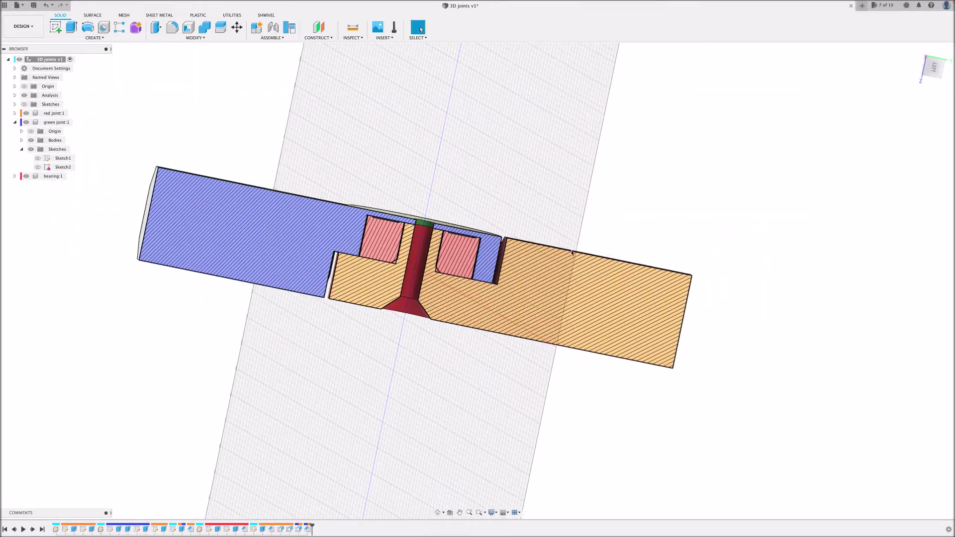
scroll(416, 205, up, 5)
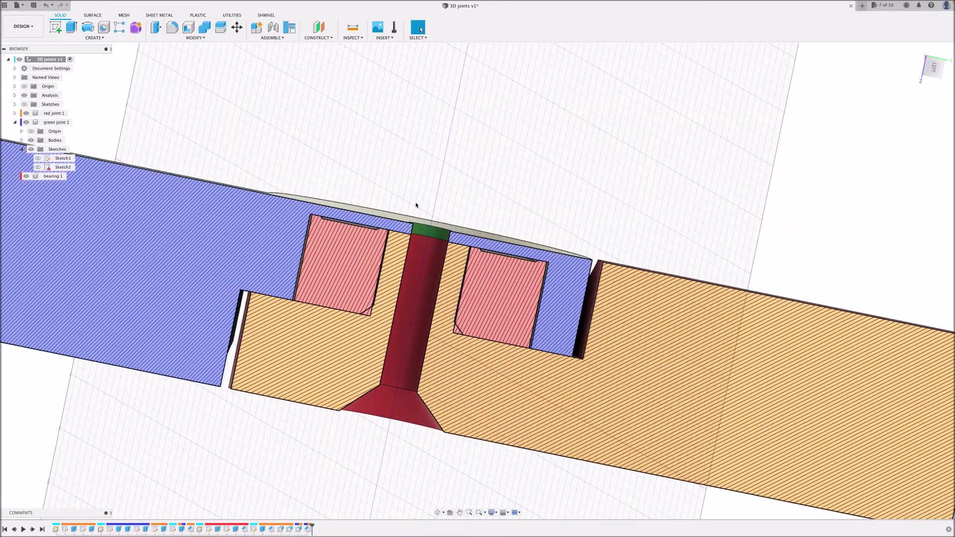
scroll(418, 207, down, 5)
mouse_move(420, 204)
shift+middle_down()
mouse_move(418, 216)
mouse_move(416, 202)
mouse_move(410, 206)
shift+middle_up()
scroll(408, 224, down, 5)
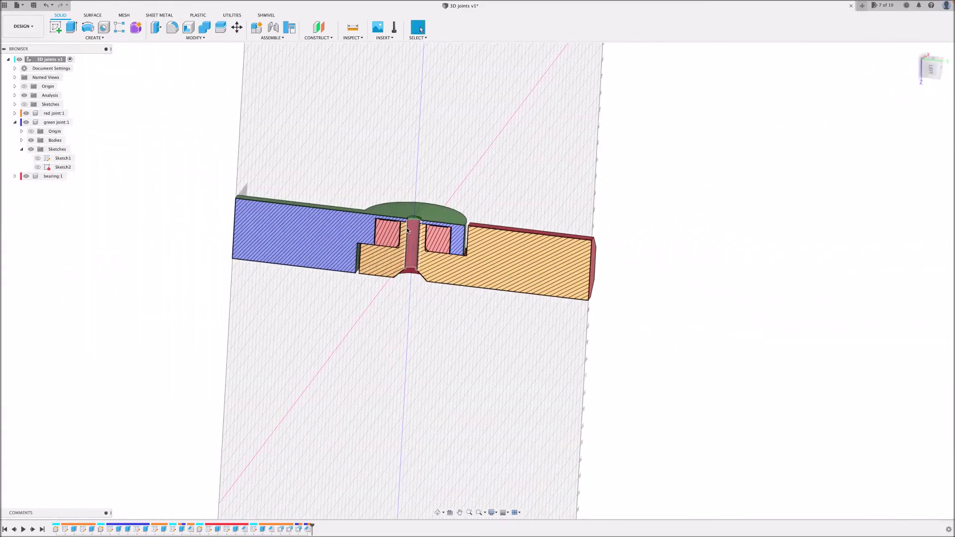
scroll(316, 122, up, 2)
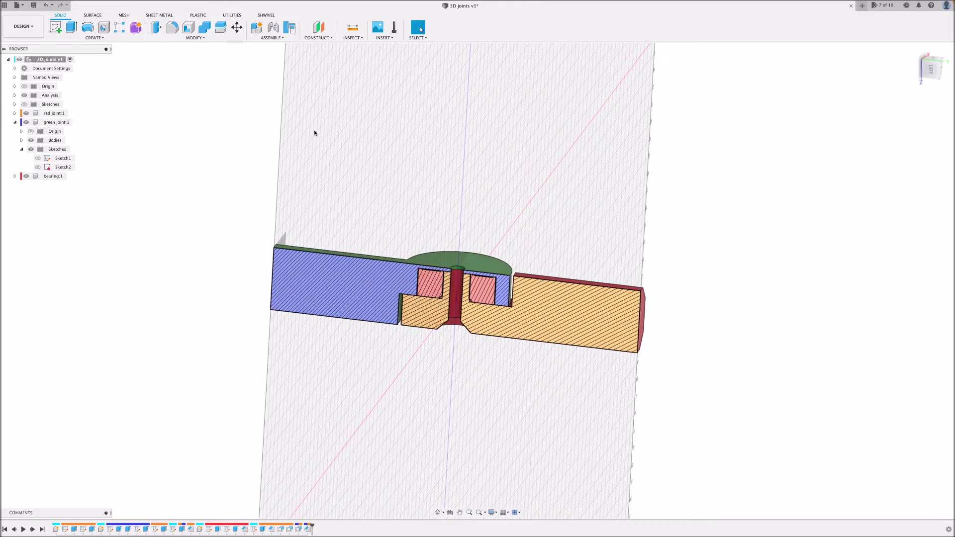
click(15, 95)
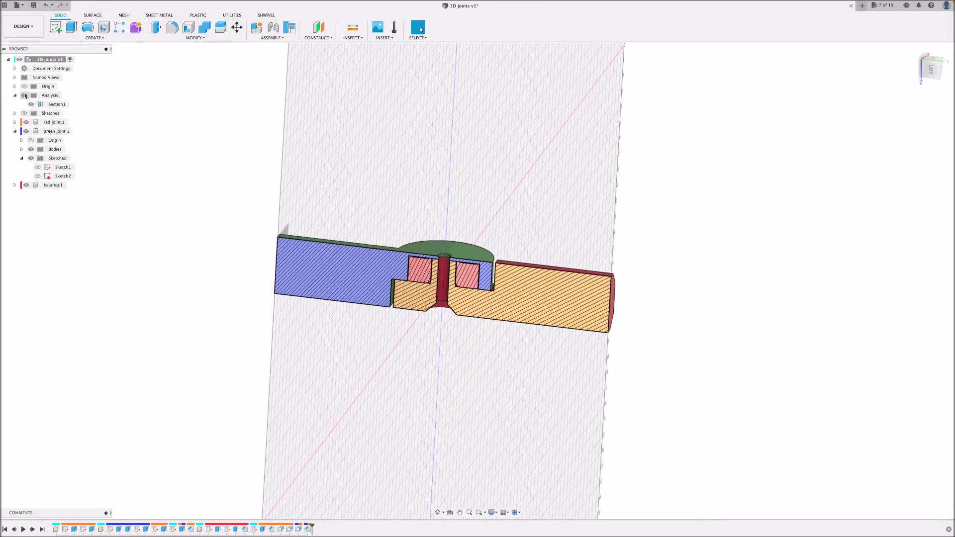
click(25, 95)
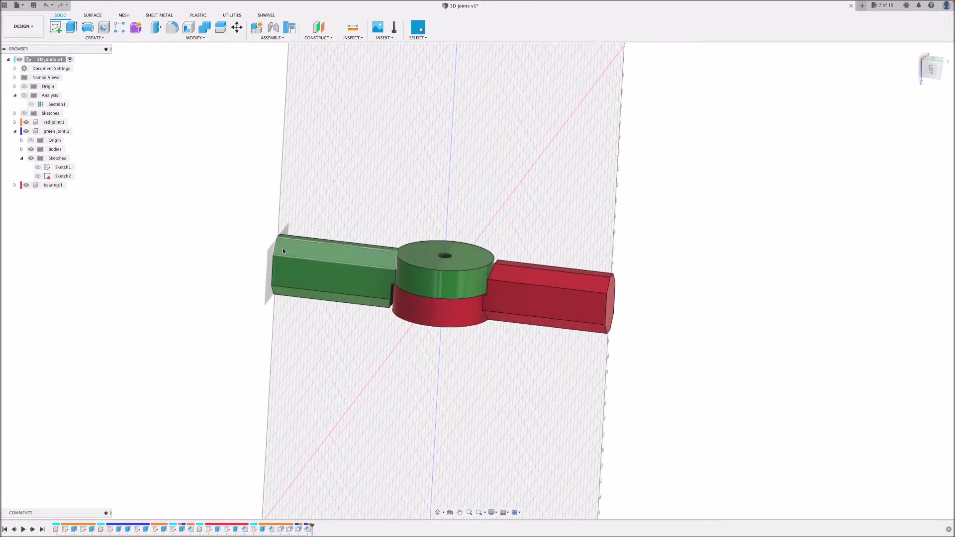
Step: Try to create a joint between the green joint and the bearing, test moving the red arm, and undo it
click(272, 29)
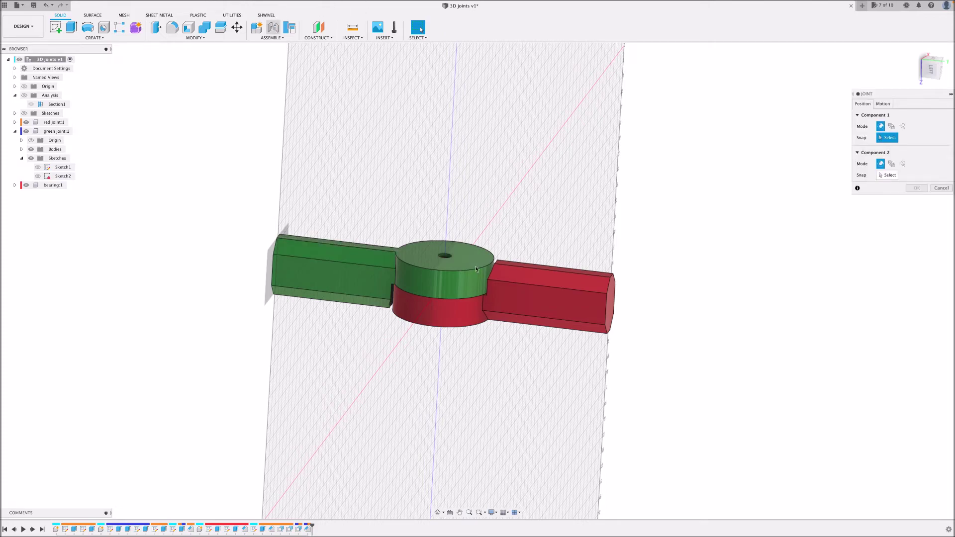
click(450, 290)
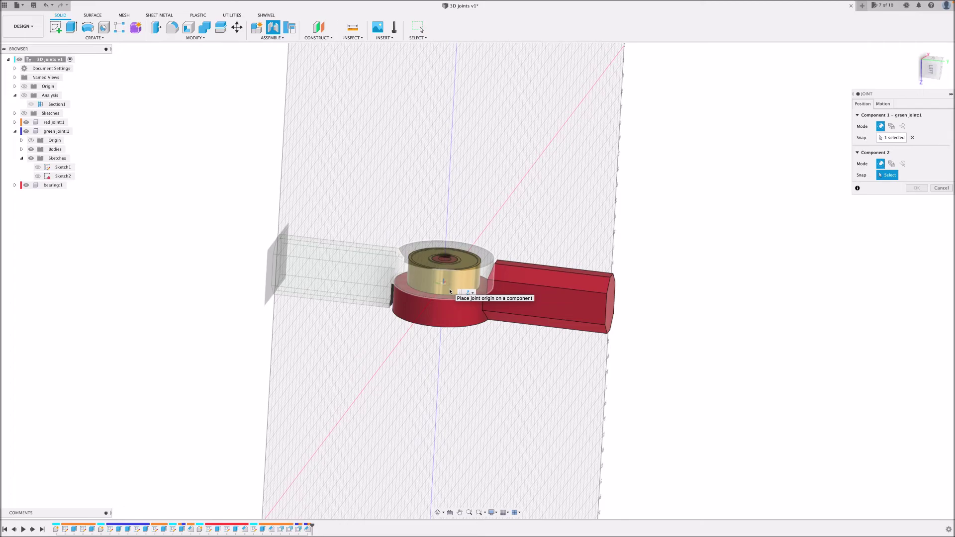
click(440, 298)
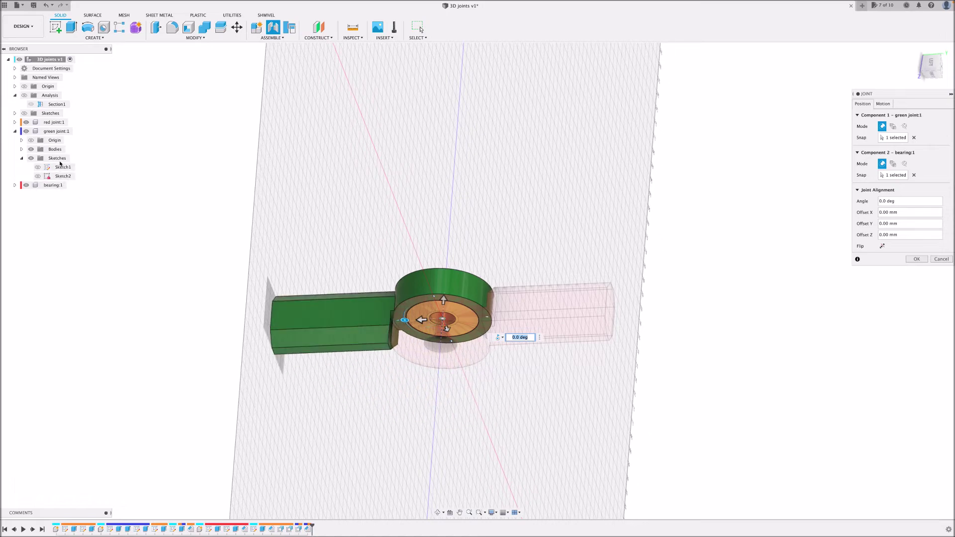
click(918, 259)
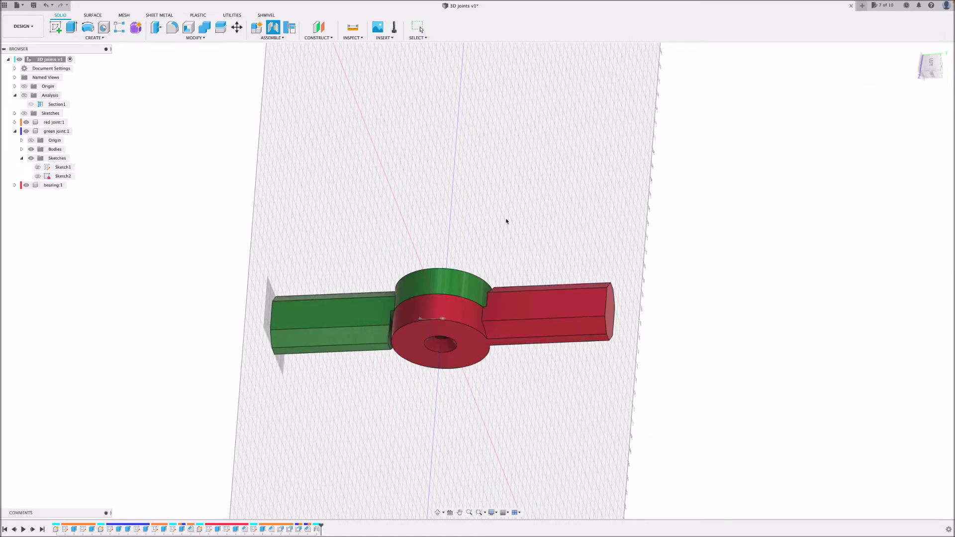
drag(570, 340, 571, 299)
scroll(568, 264, down, 2)
scroll(563, 266, down, 1)
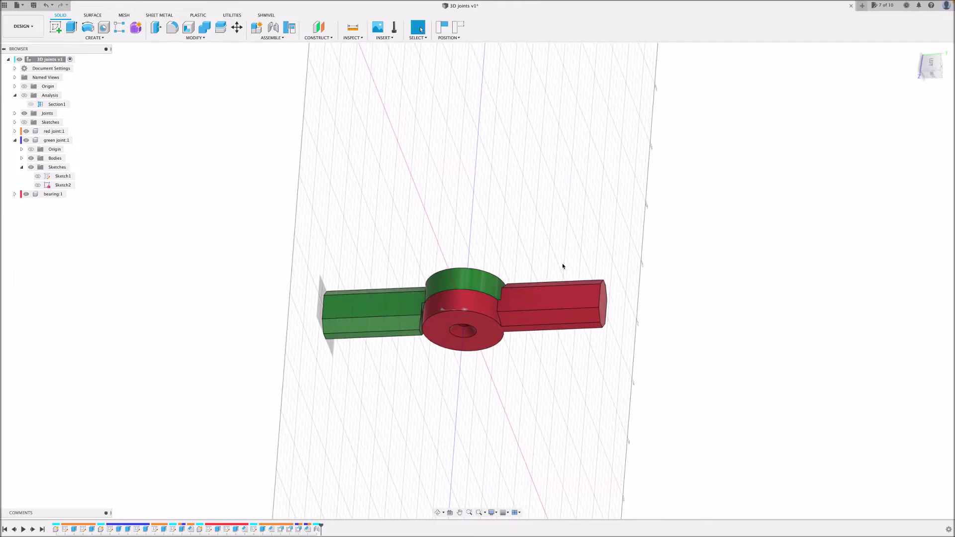
key(ctrl+z)
Step: Create a joint between the red joint's pin and the centre of the green joint's recess, hiding and showing components to reach both
shift+middle_drag(562, 266, 520, 270)
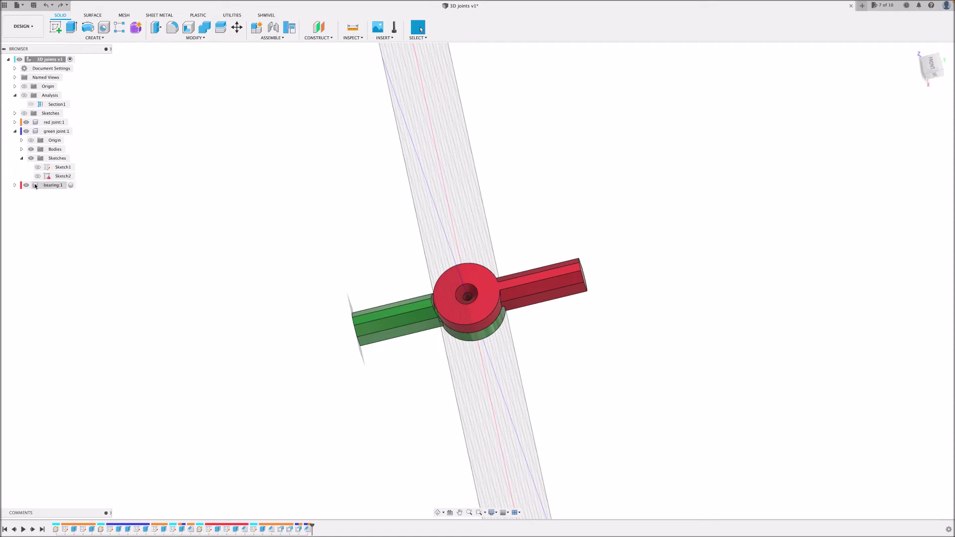
click(273, 28)
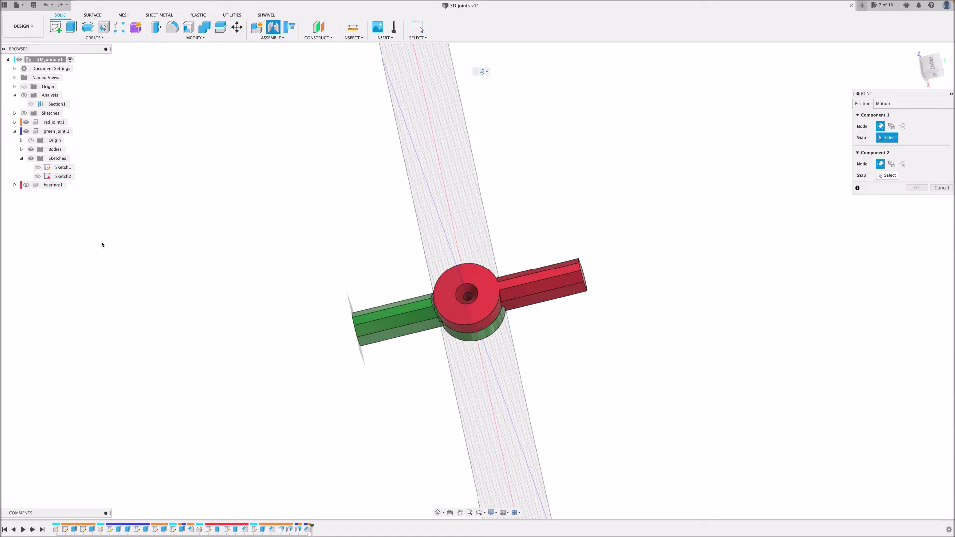
click(26, 131)
shift+middle_drag(426, 330, 424, 249)
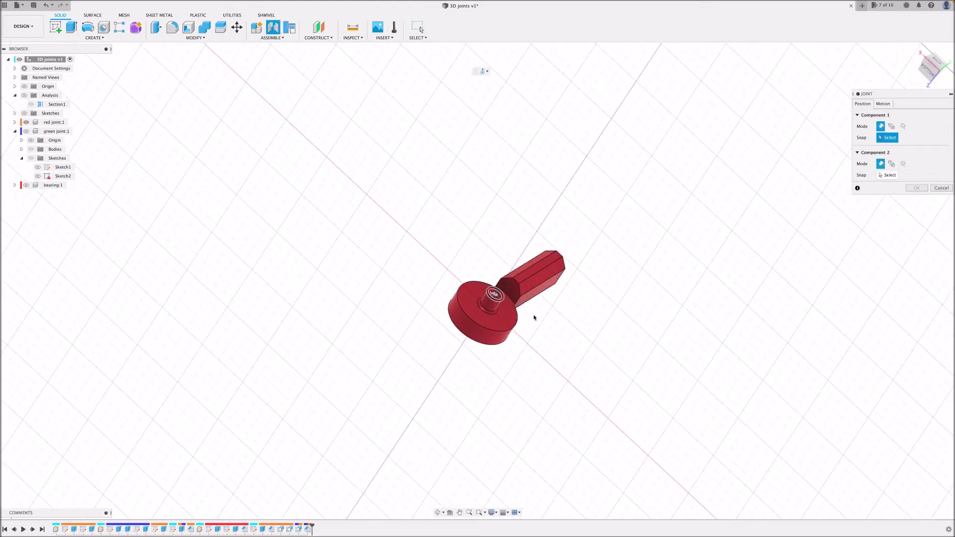
click(491, 300)
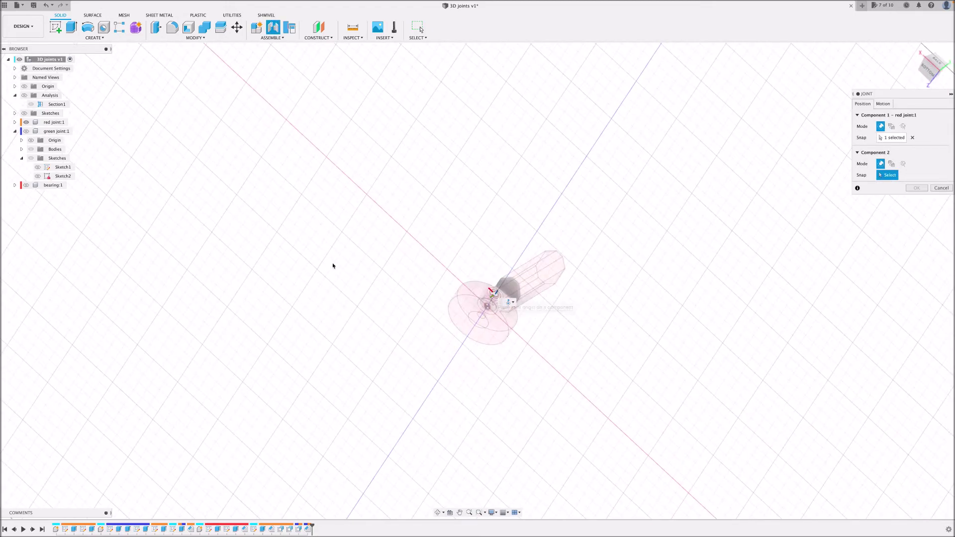
click(26, 132)
shift+middle_drag(363, 215, 453, 268)
click(452, 281)
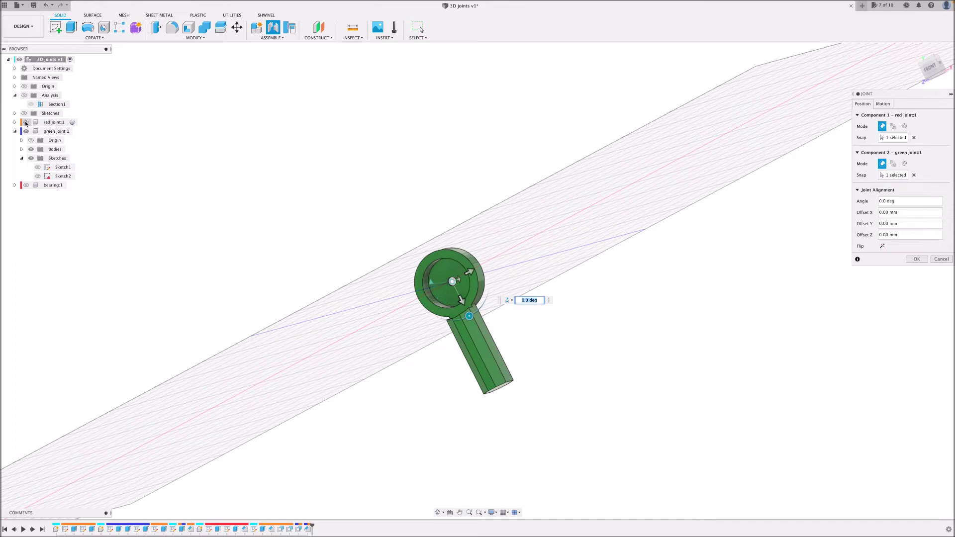
click(26, 122)
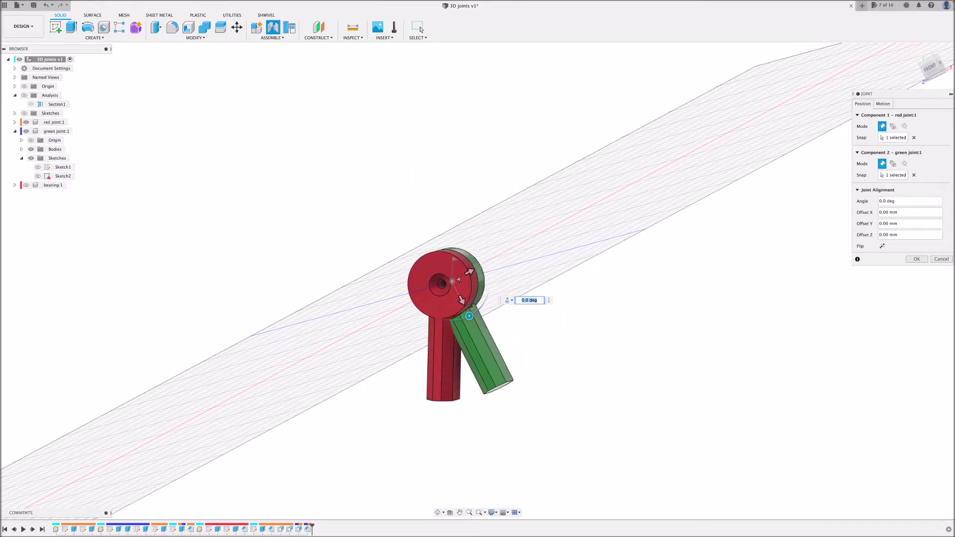
shift+middle_drag(804, 365, 635, 360)
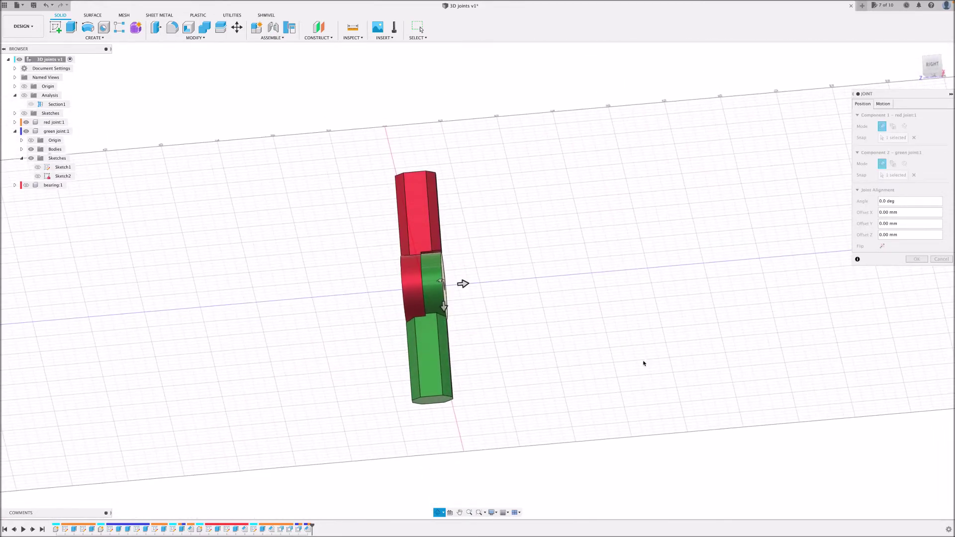
click(917, 259)
Step: Ground the green joint component, capturing the current component position
scroll(510, 284, down, 3)
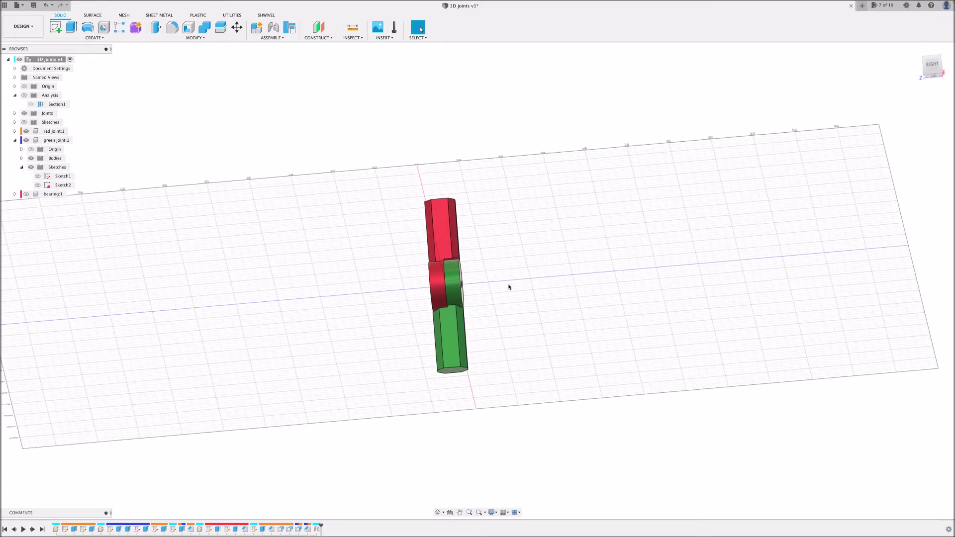
shift+middle_drag(478, 279, 487, 196)
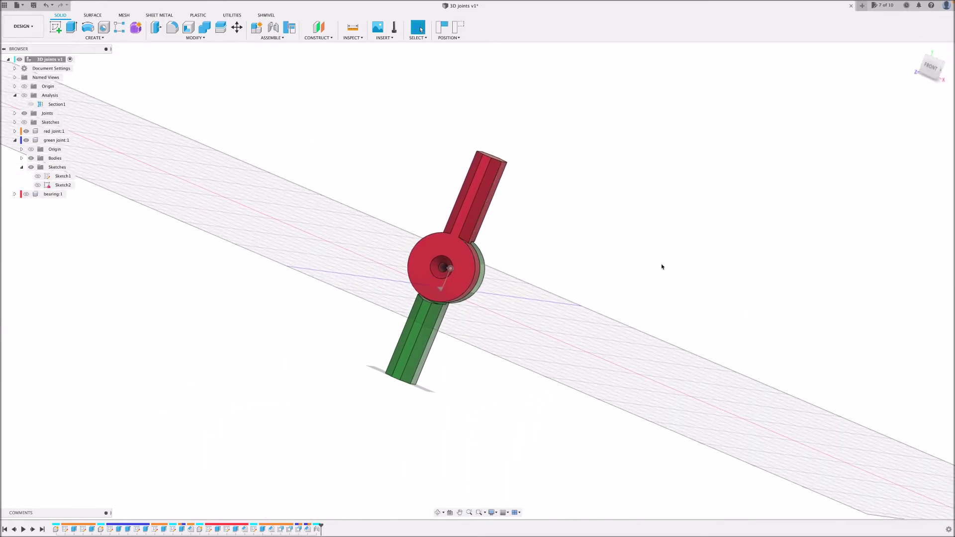
click(917, 51)
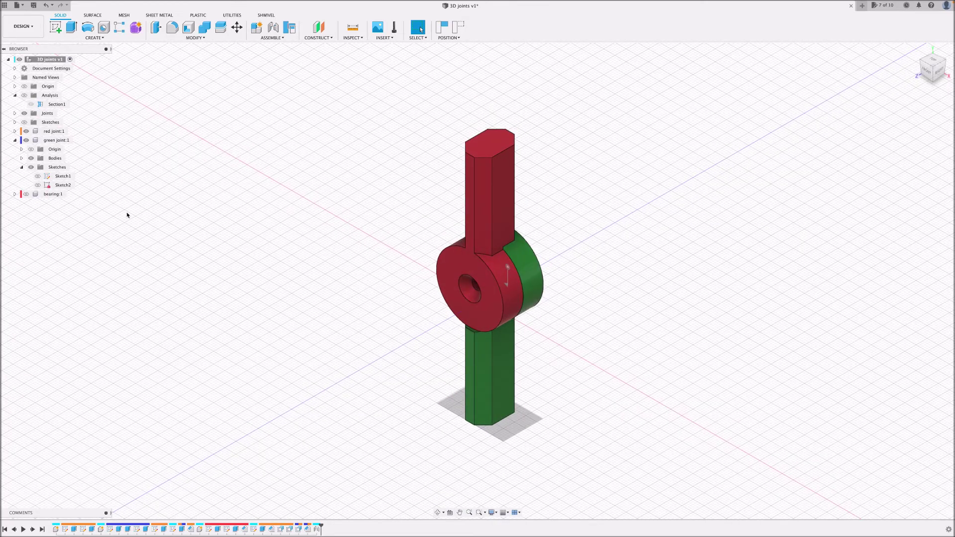
right_click(67, 142)
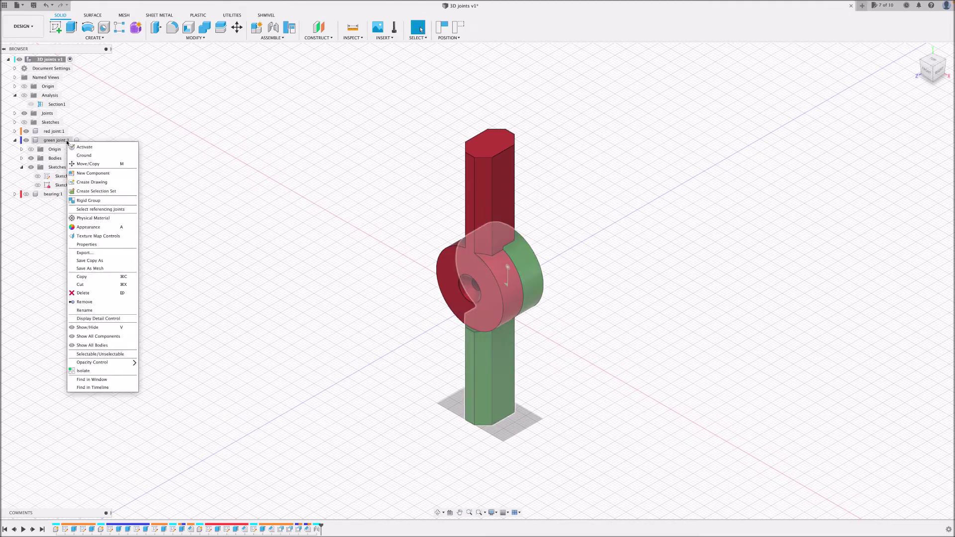
click(103, 154)
click(476, 278)
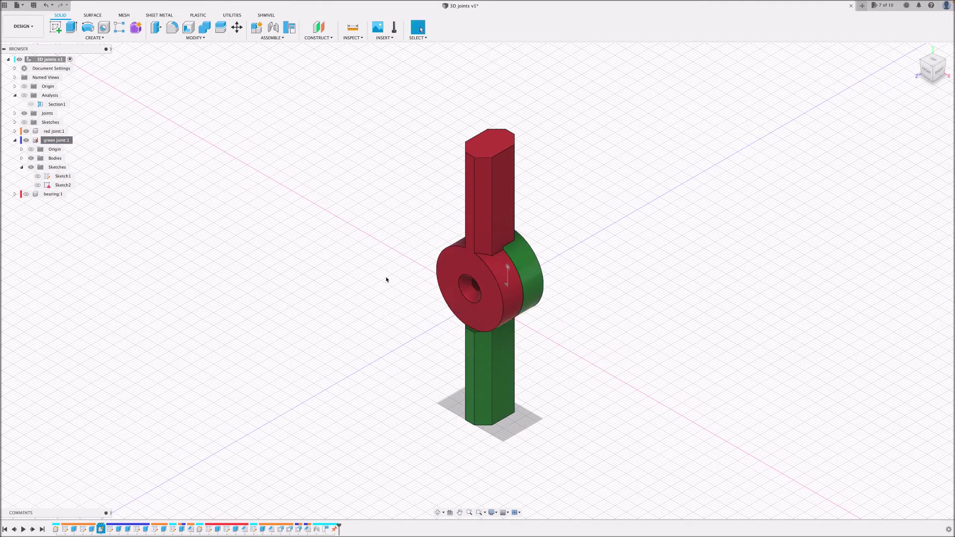
Step: Swing the red arm around the pin in both directions to check the joint's rotation
shift+middle_drag(402, 249, 490, 225)
mouse_move(423, 228)
mouse_down()
mouse_move(420, 271)
mouse_move(503, 219)
mouse_move(530, 293)
mouse_move(460, 219)
mouse_move(428, 235)
mouse_up()
shift+middle_drag(428, 236, 438, 179)
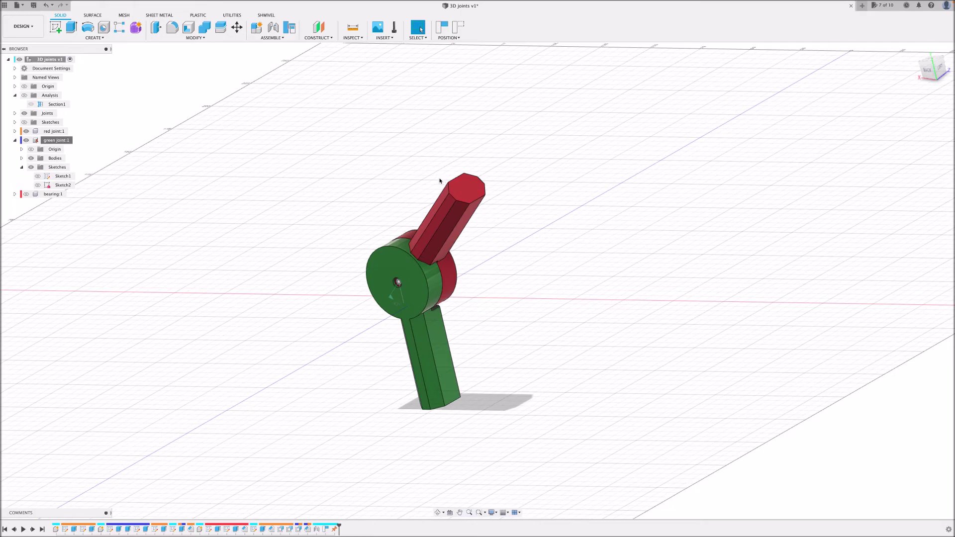
drag(459, 191, 310, 261)
scroll(498, 168, down, 2)
shift+middle_drag(507, 244, 420, 275)
drag(432, 192, 470, 235)
drag(434, 198, 333, 229)
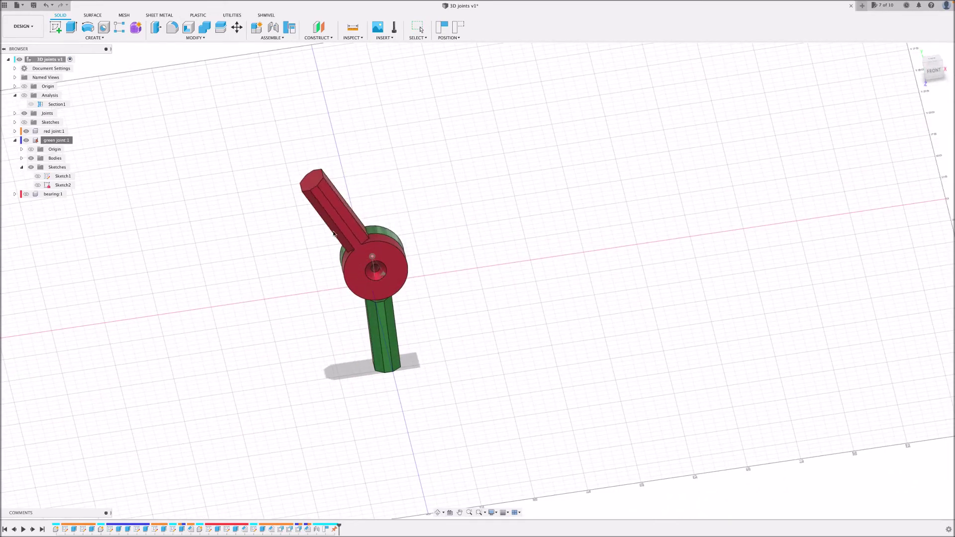